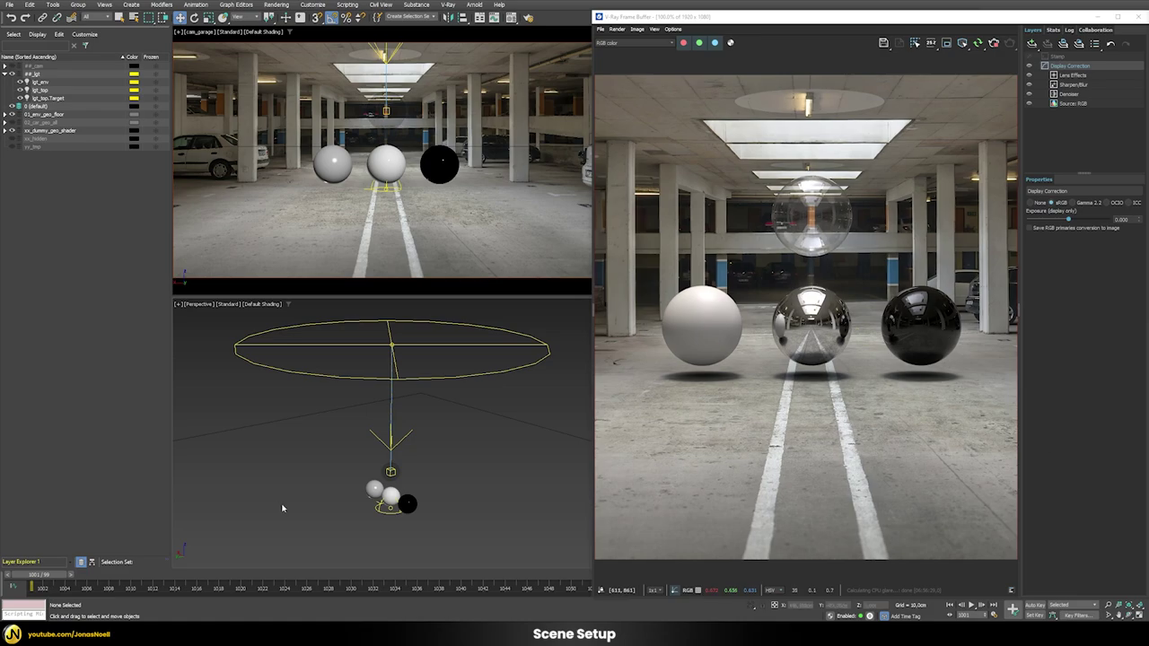
- Select the environment dome light beside the spheres, followed by the overhead disc light, to review the scene lighting
middle_click_drag(384, 511, 457, 487, "alt")
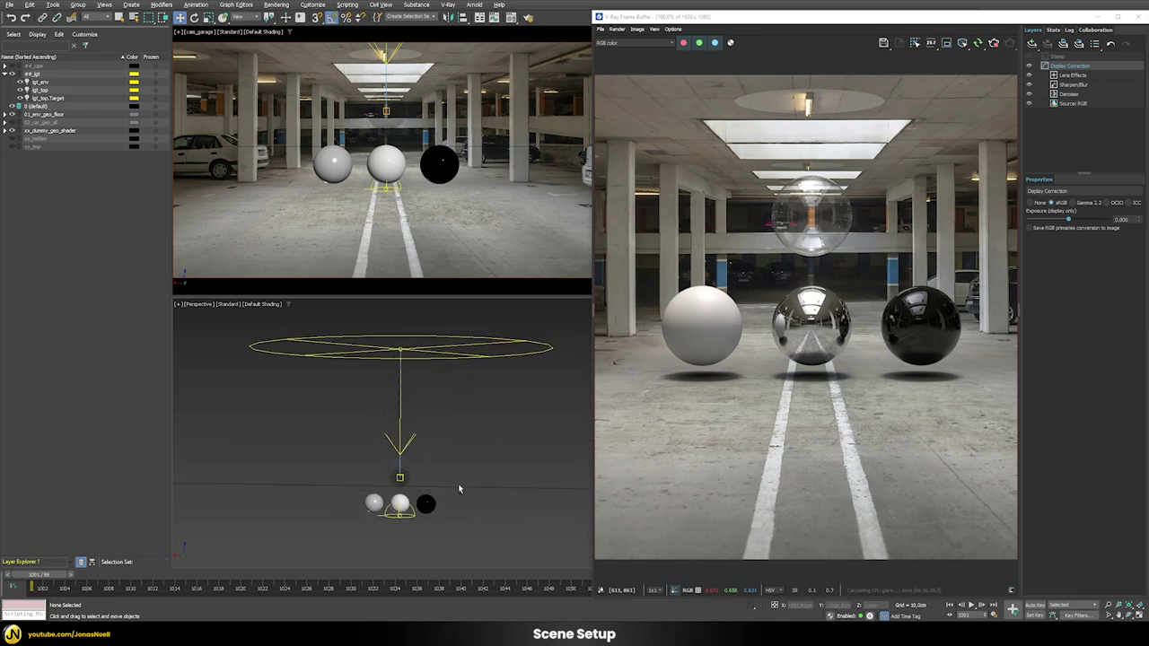
left_click(401, 515)
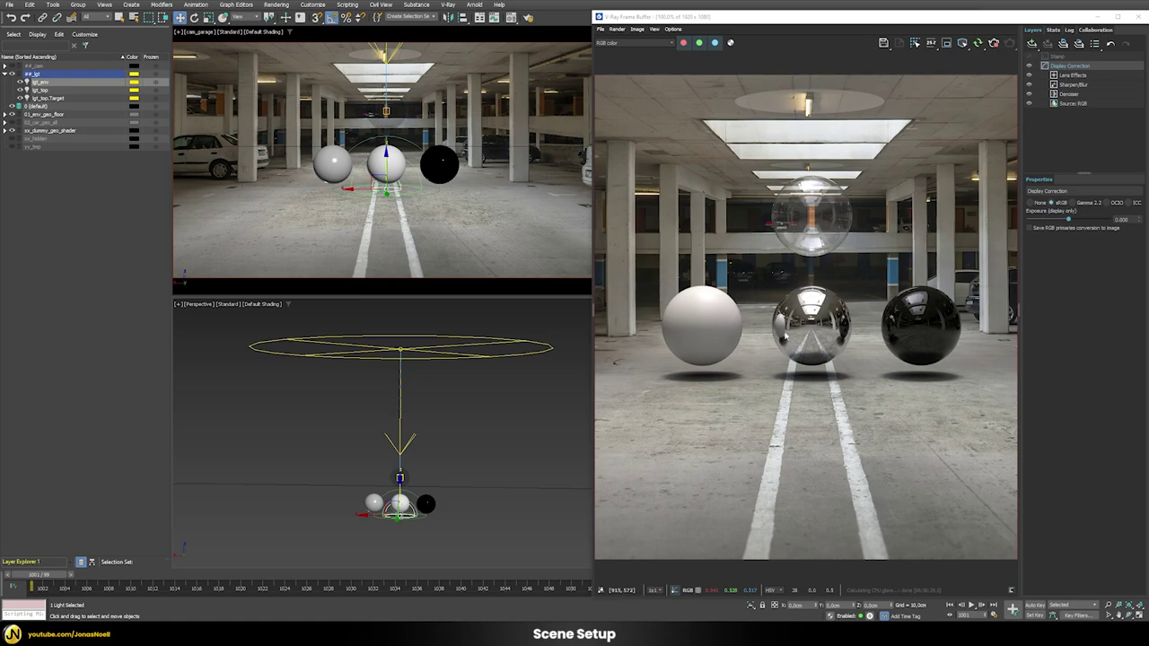
left_click(404, 355)
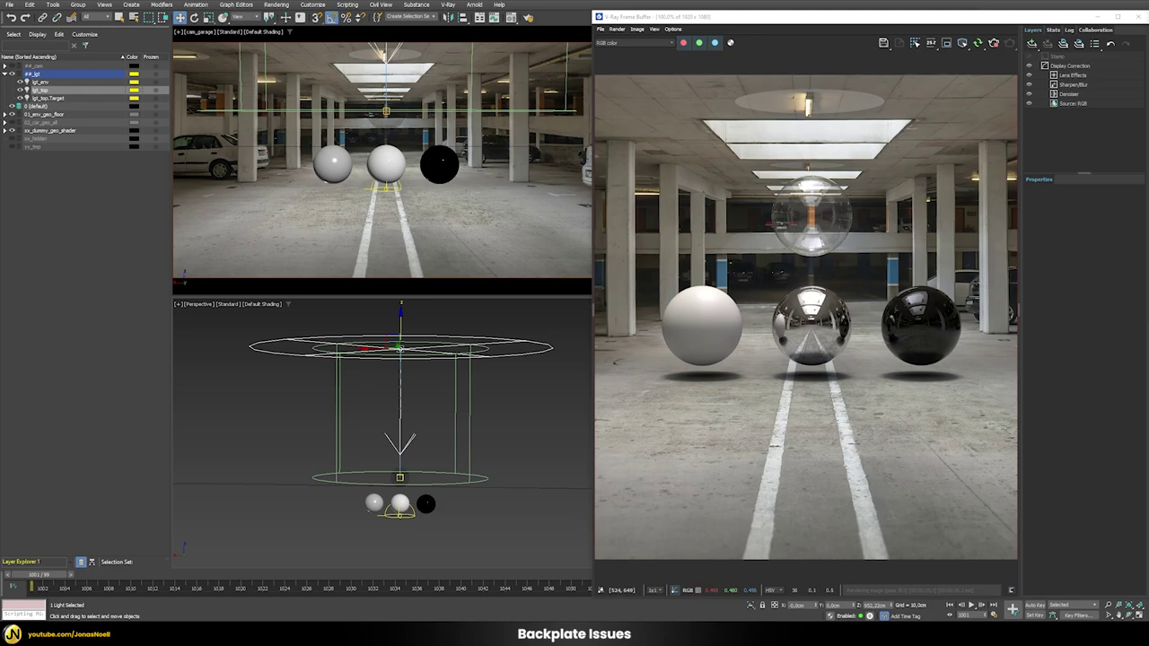
- Open the Environment and Effects settings and disable the environment background map
key("8")
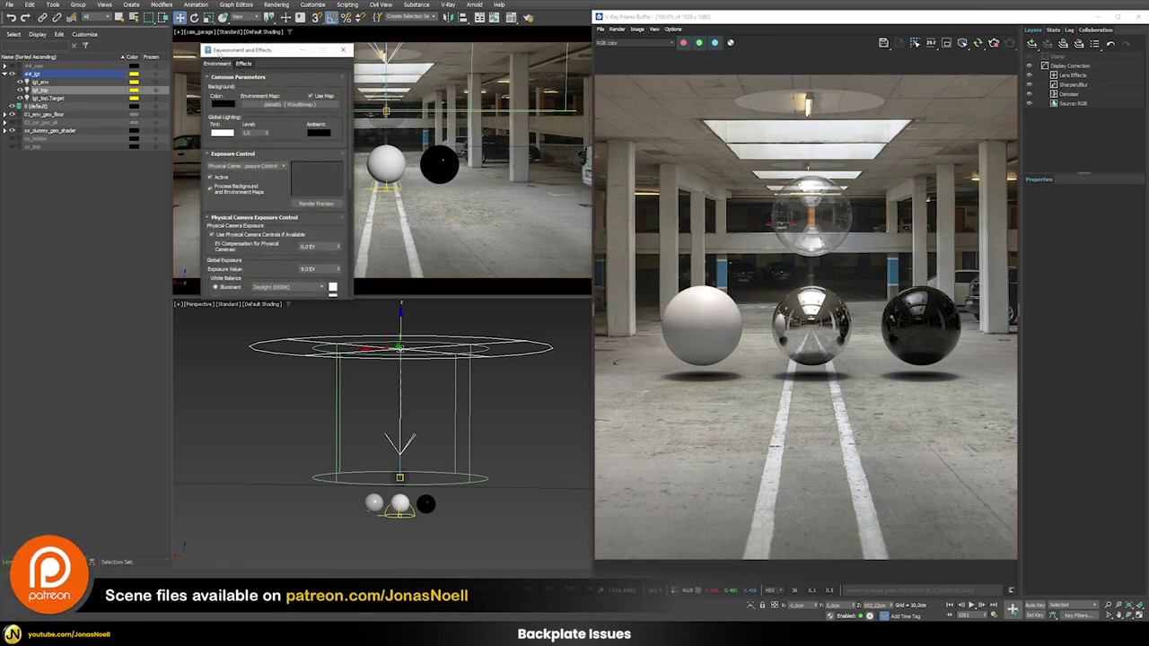
left_click(311, 96)
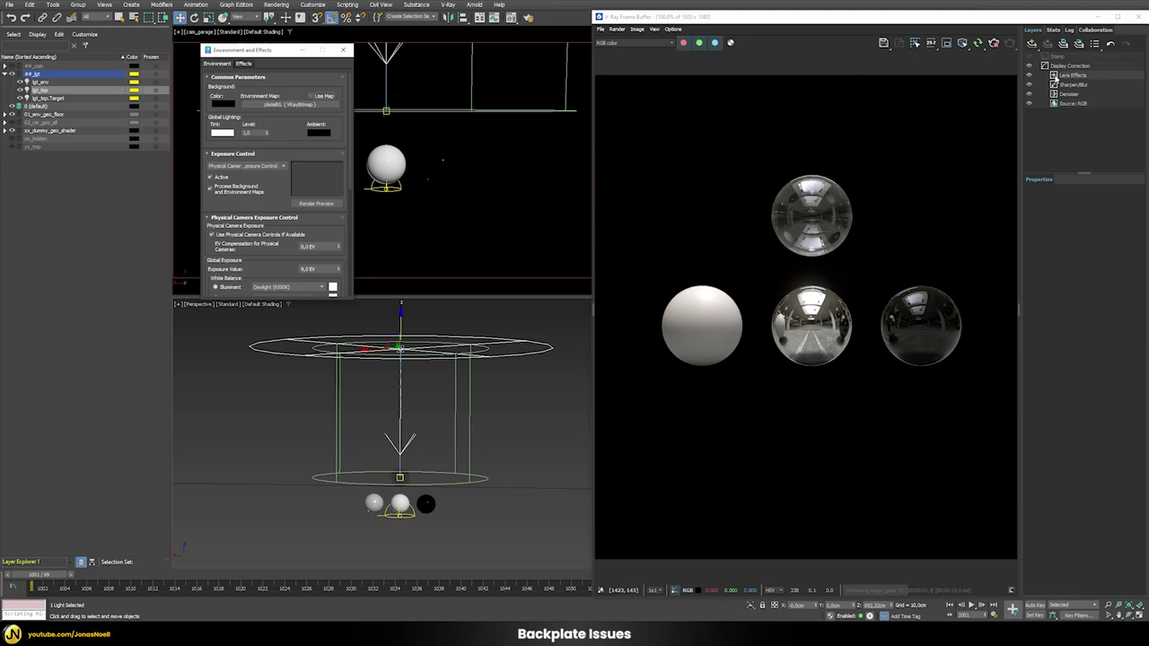
- Add a Background layer under Display Correction in the frame buffer and load the garage backplate image into it
left_click(1057, 66)
right_click(1058, 65)
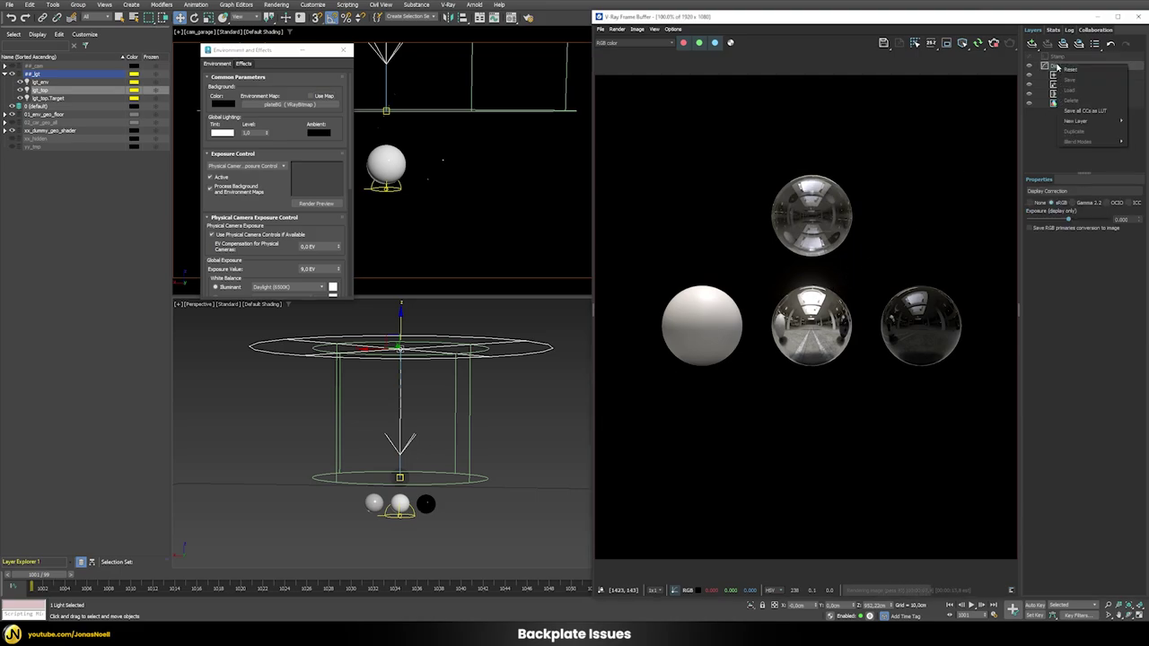
mouse_move(1060, 120)
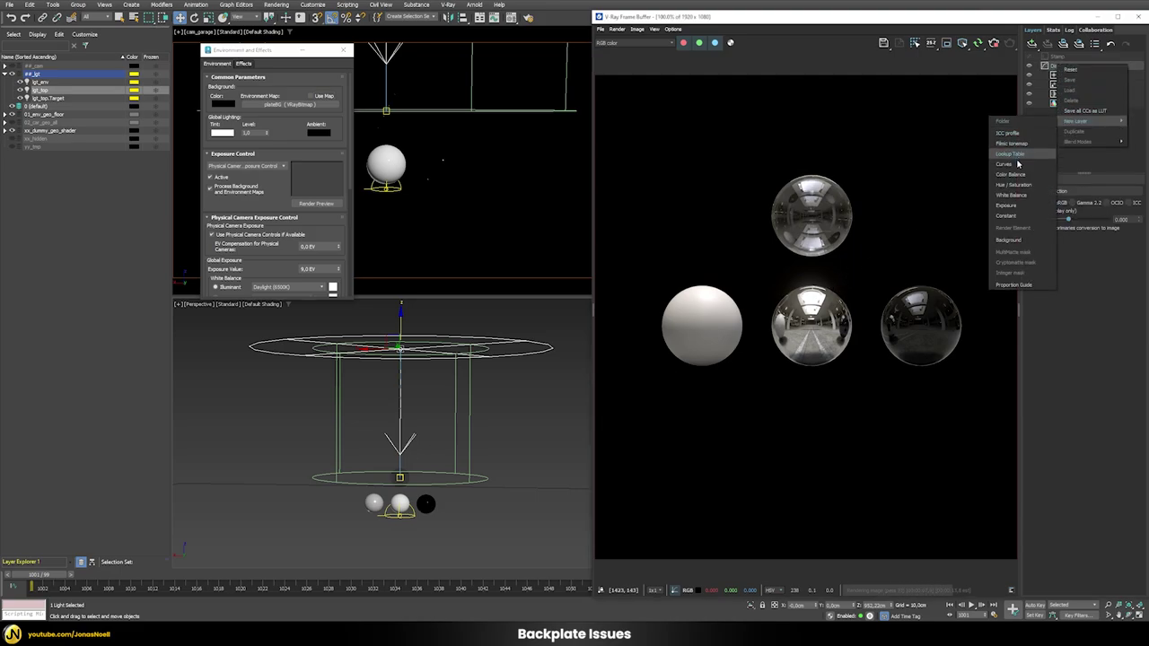
left_click(1010, 241)
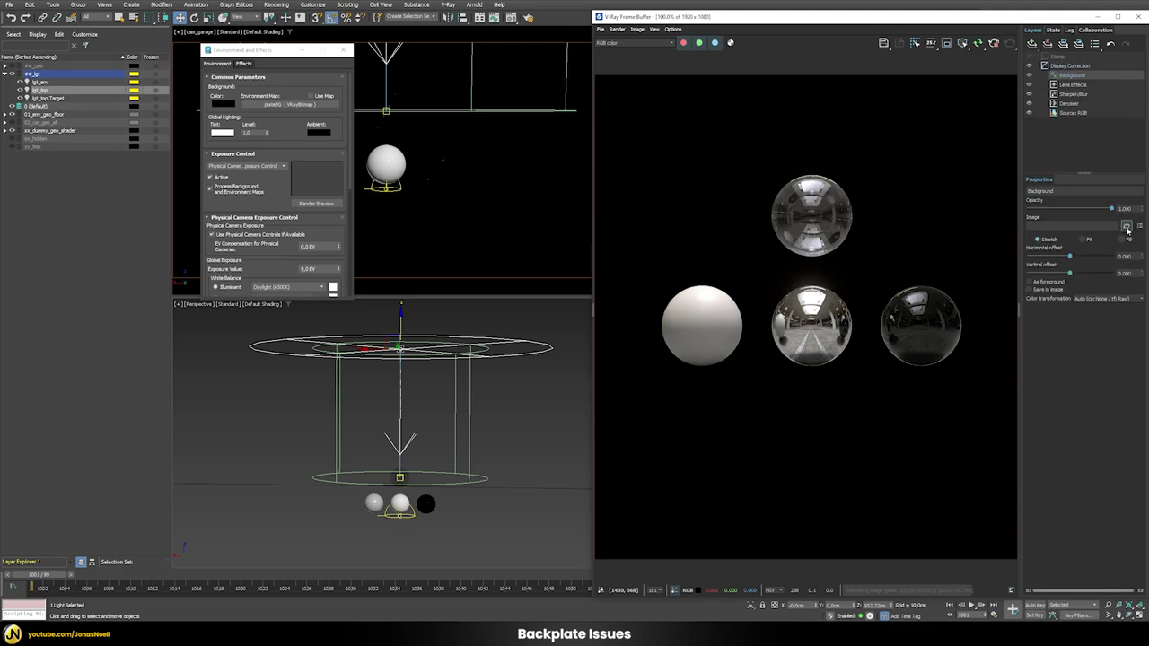
double_click(847, 106)
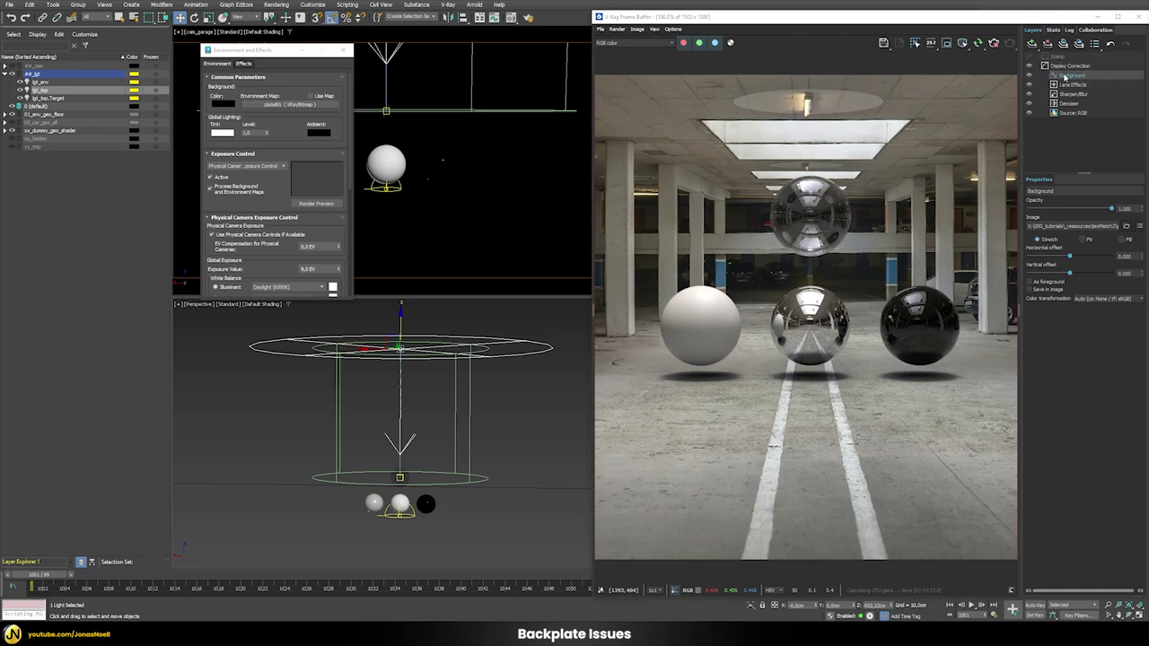
- Examine the chrome sphere's edge with the Background layer off and on, as well as the black sphere's contact shadow
scroll(768, 311, "up", 6)
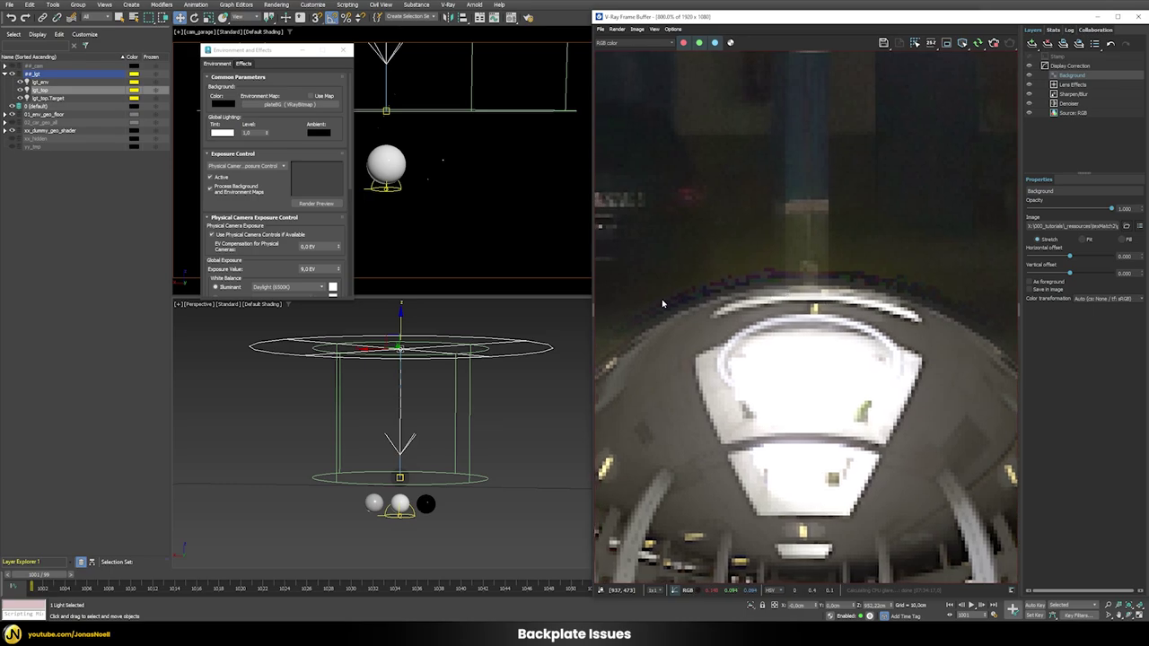
left_click(1029, 75)
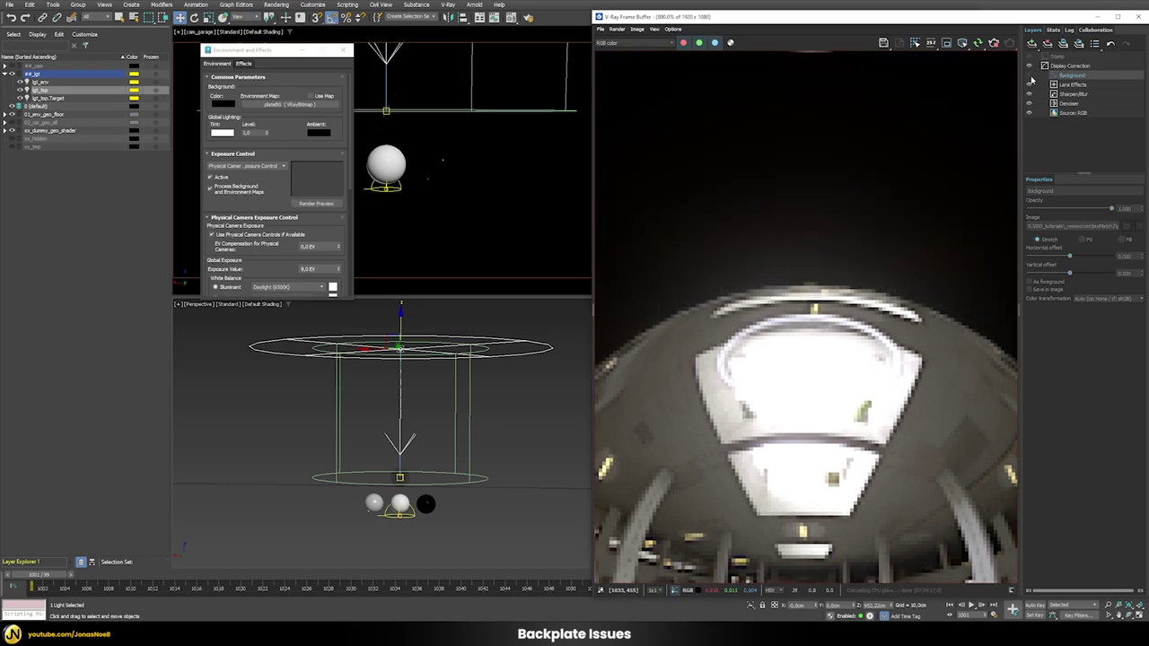
left_click(1030, 76)
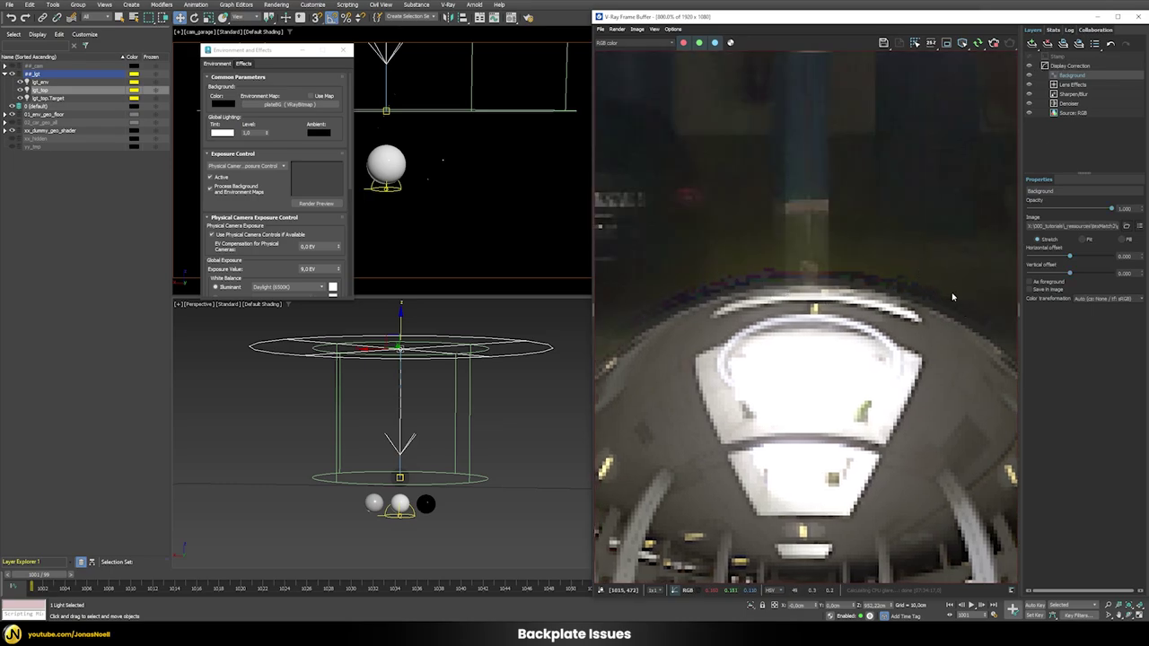
scroll(879, 292, "down", 3)
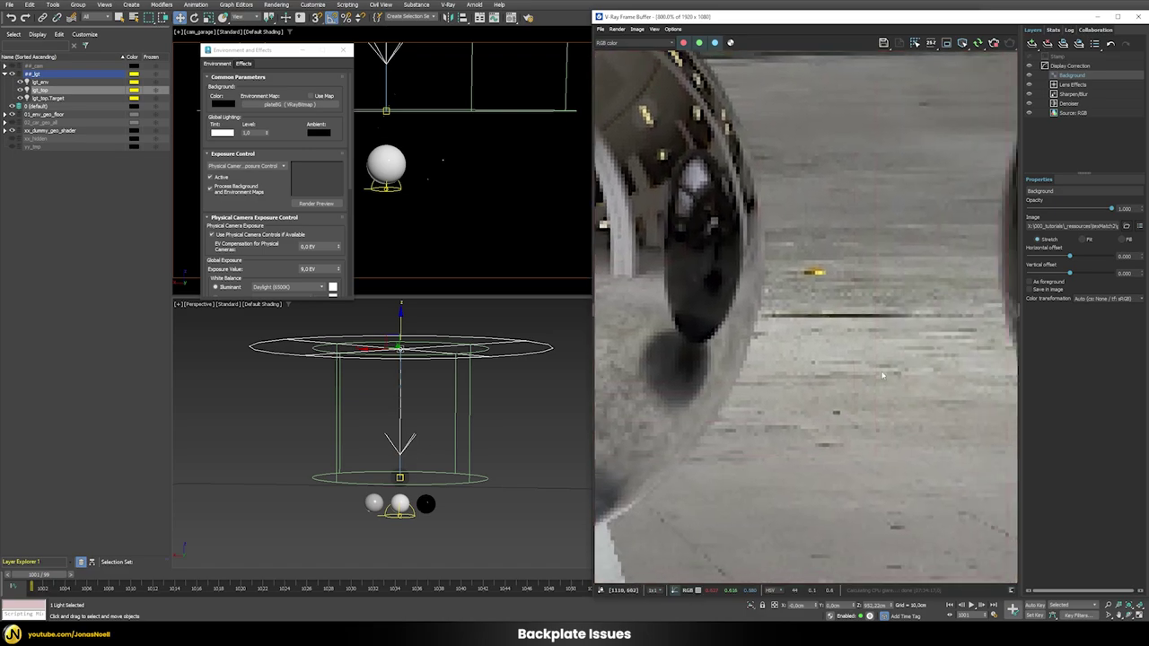
scroll(941, 378, "up", 3)
middle_click_drag(941, 378, 914, 375)
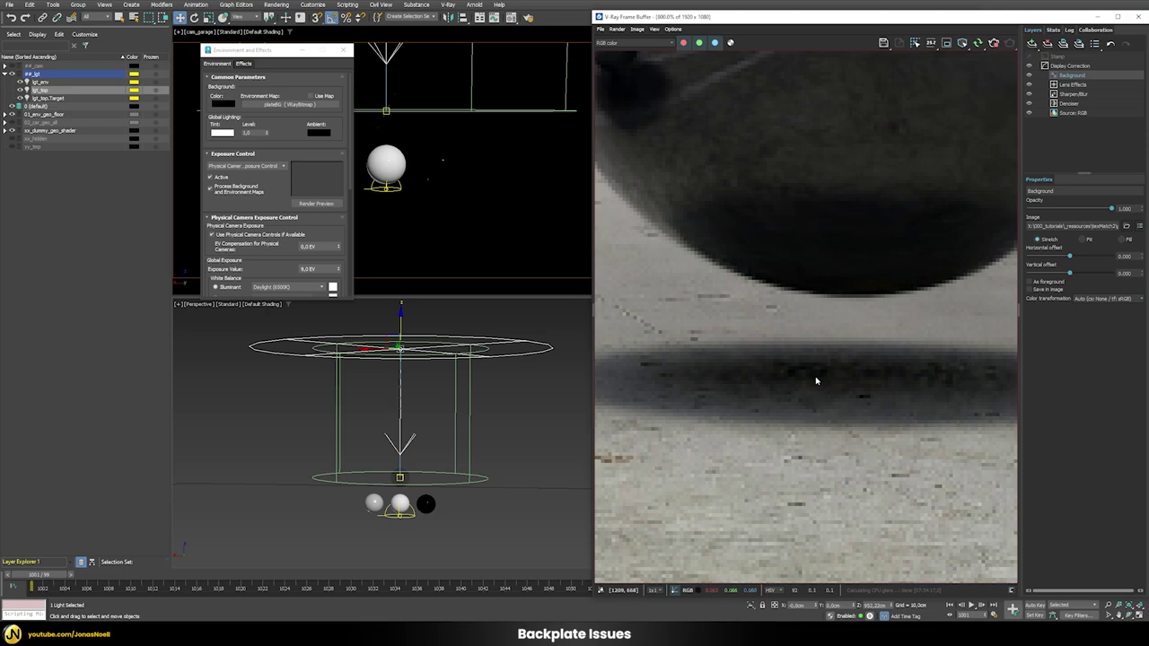
- Hide the Background layer, re-enable the environment map, and inspect the black sphere's shadow and the chrome sphere's edge up close
left_click(1028, 77)
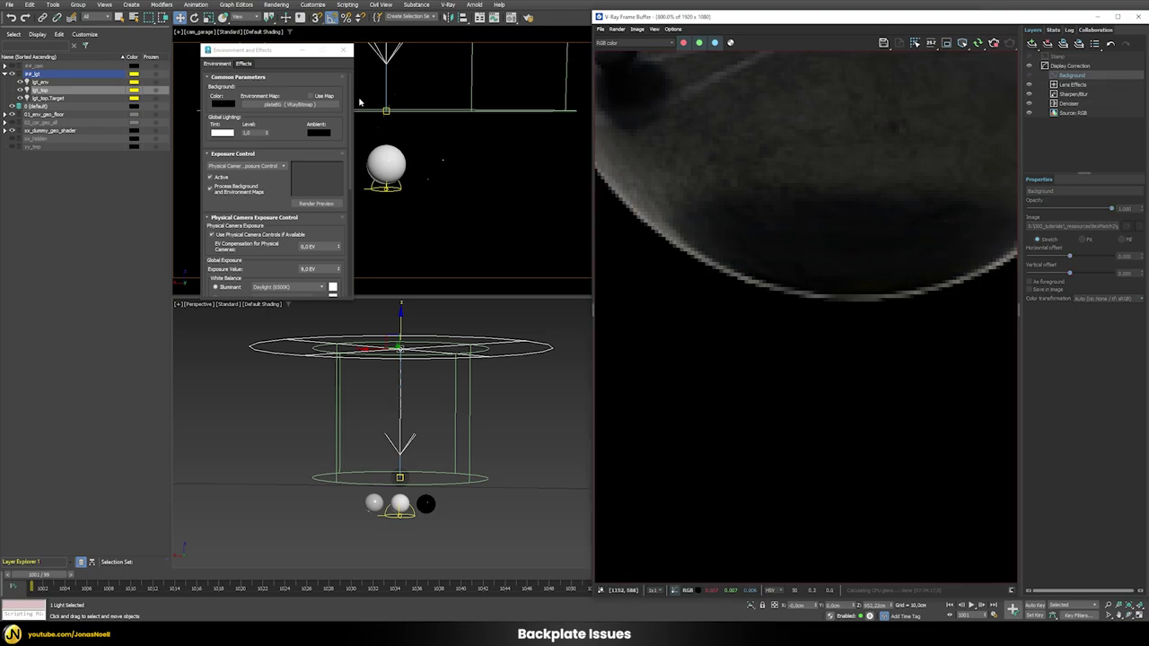
left_click(310, 96)
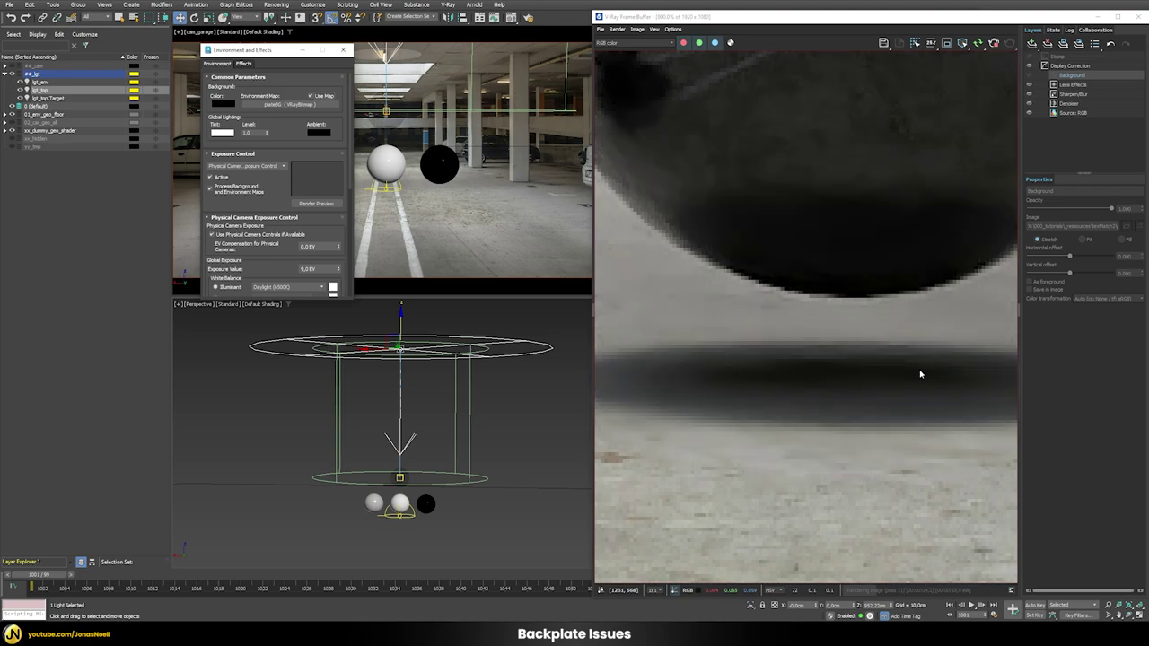
scroll(821, 362, "down", 2)
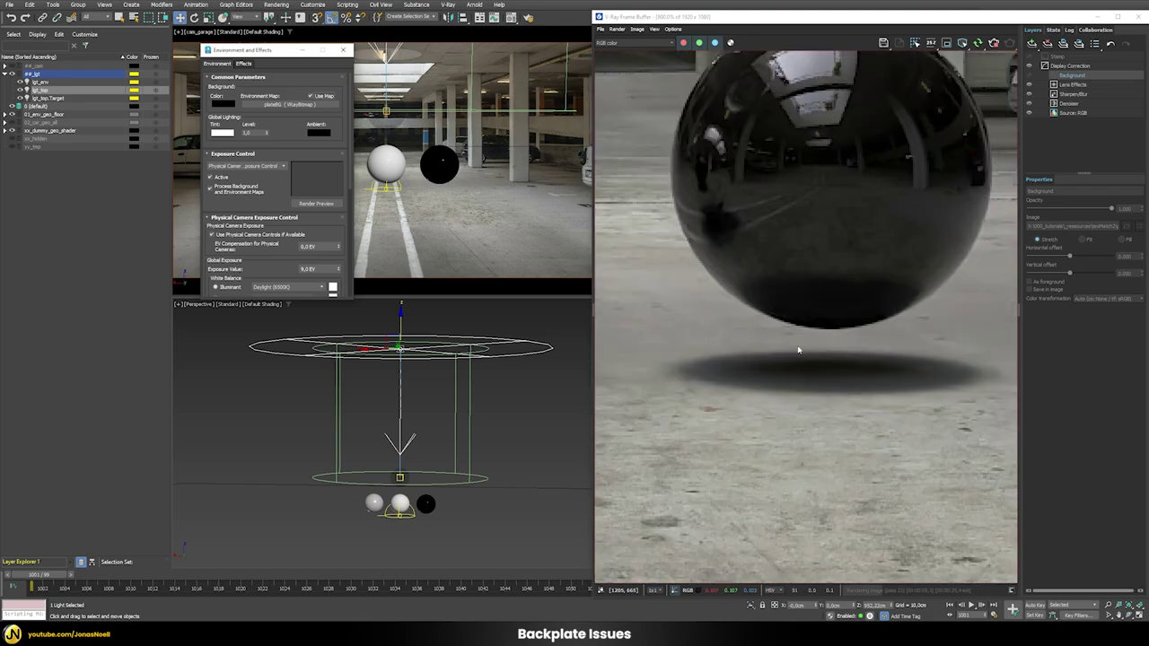
scroll(765, 258, "up", 1)
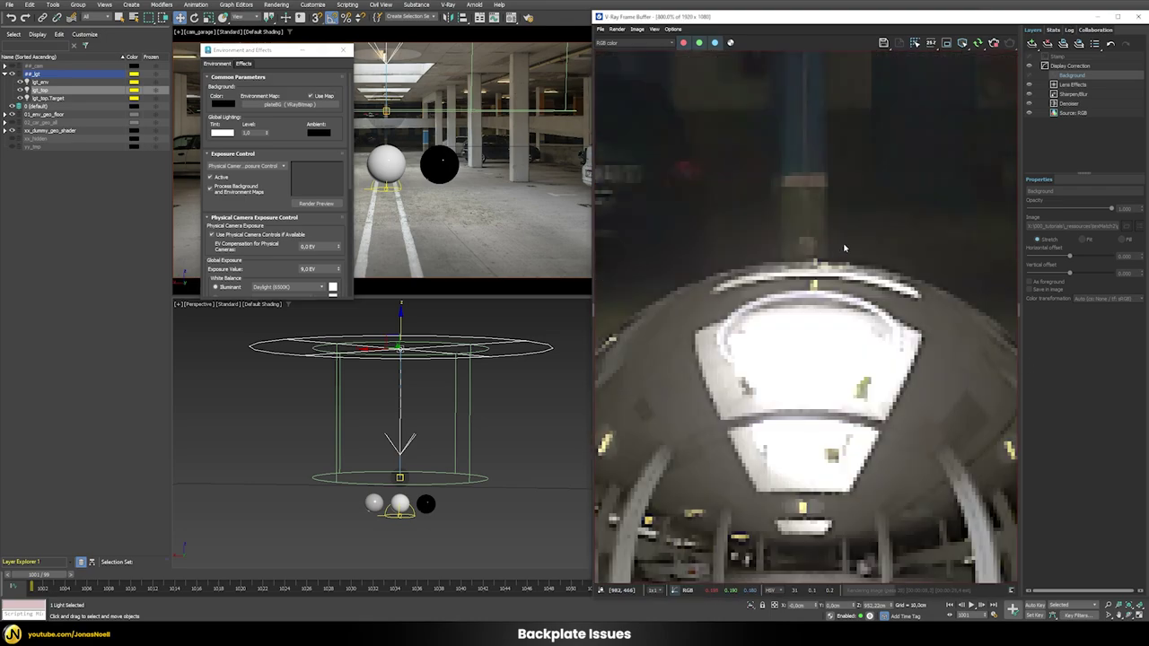
scroll(804, 255, "down", 3)
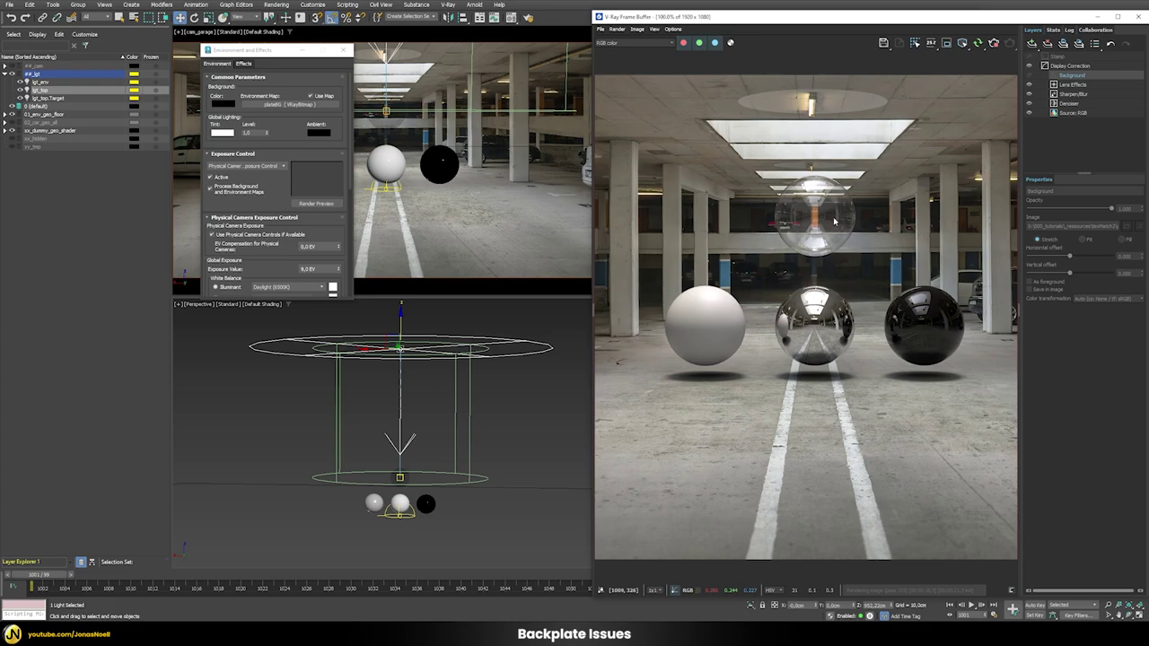
- Swap the backplate from the environment map to the Background layer and back to compare the glass sphere's refraction
left_click(311, 97)
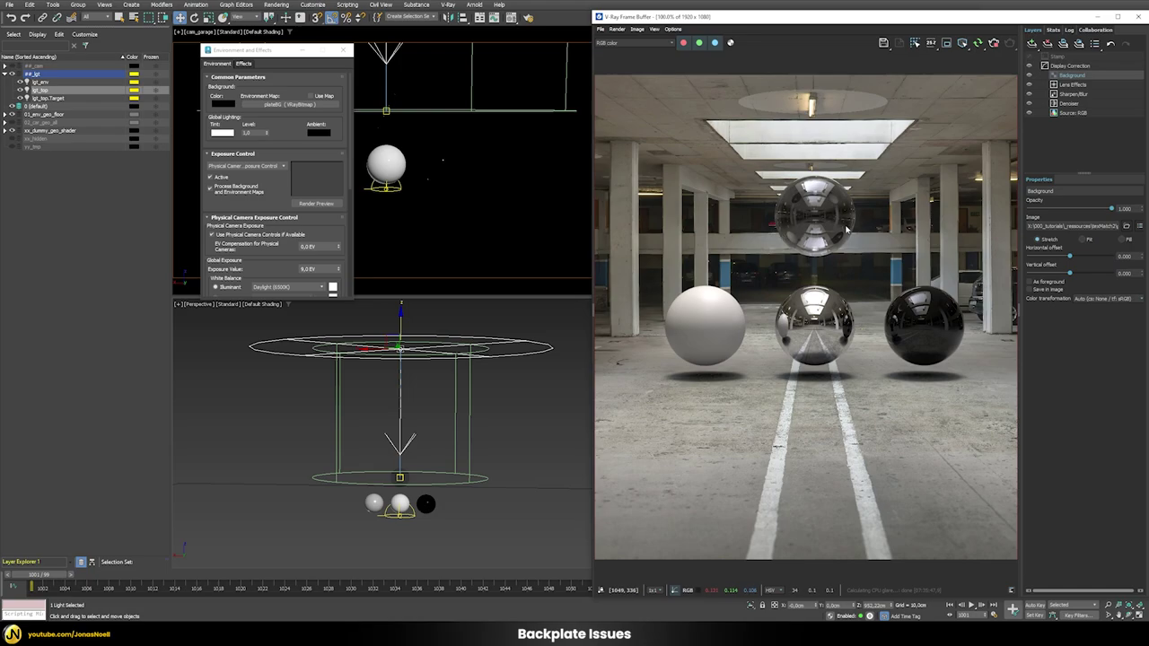
left_click(1029, 74)
left_click(311, 96)
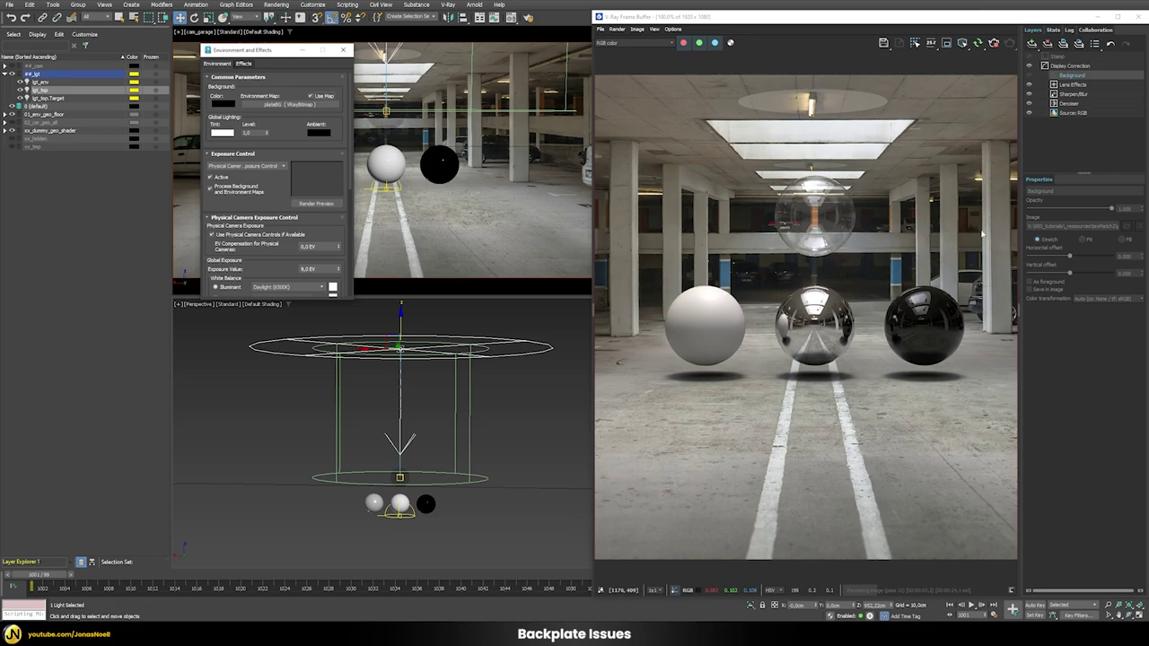
- Test zooming the interactive render in and out around the spheres with the environment map as backplate
right_click(855, 269)
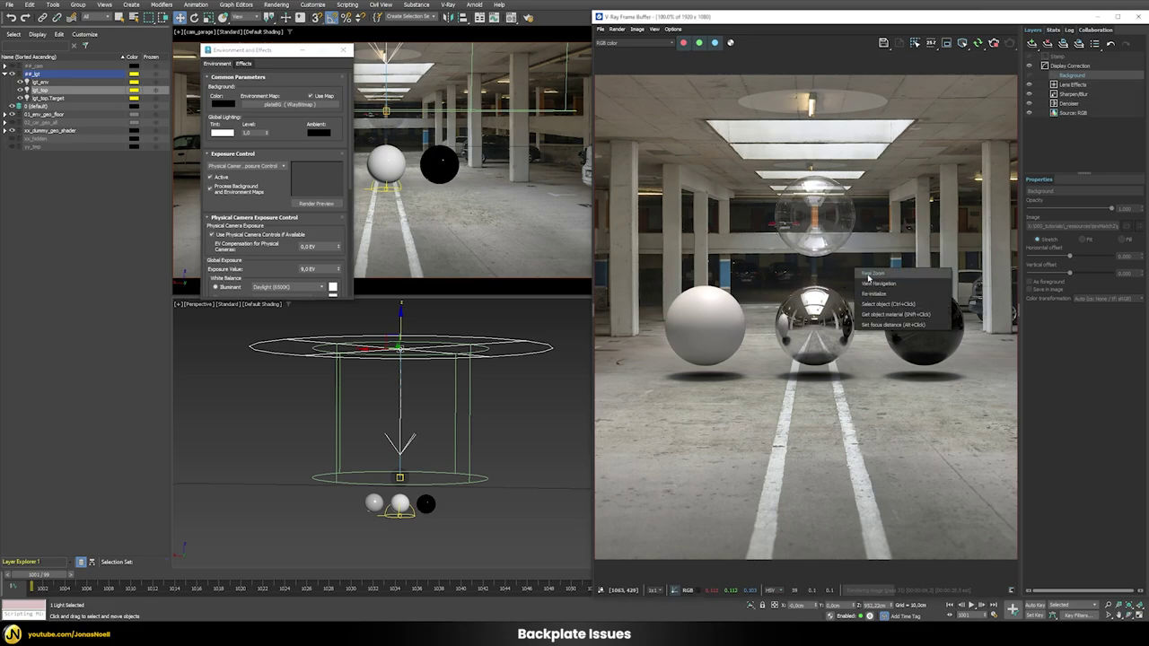
left_click(700, 238)
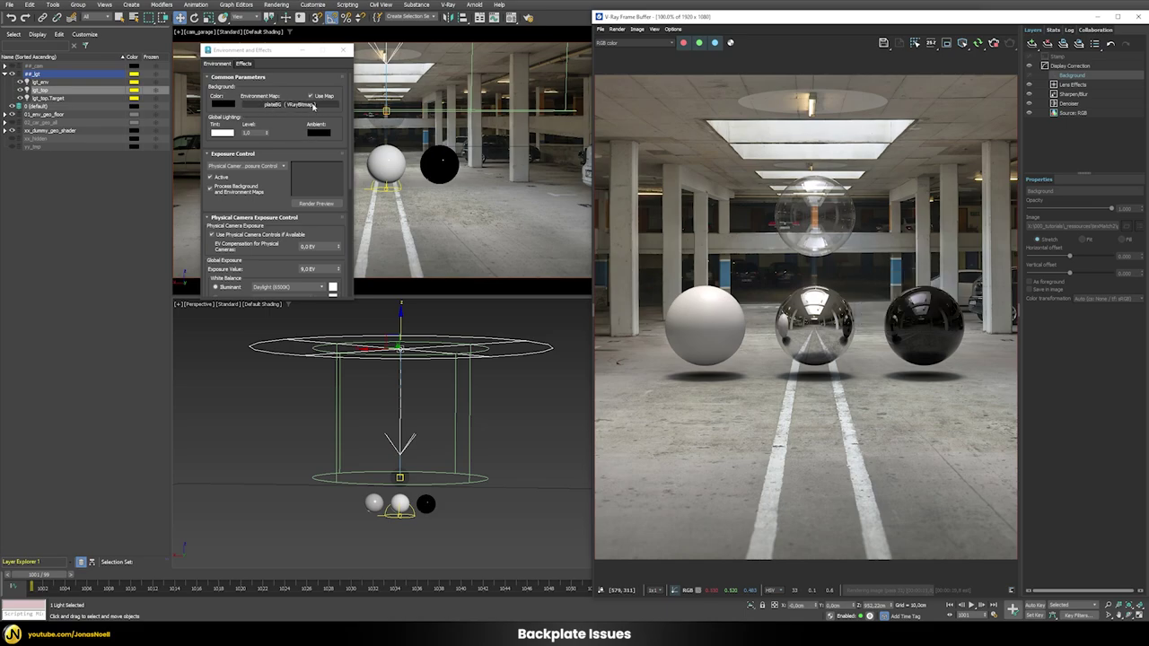
scroll(816, 281, "up", 6)
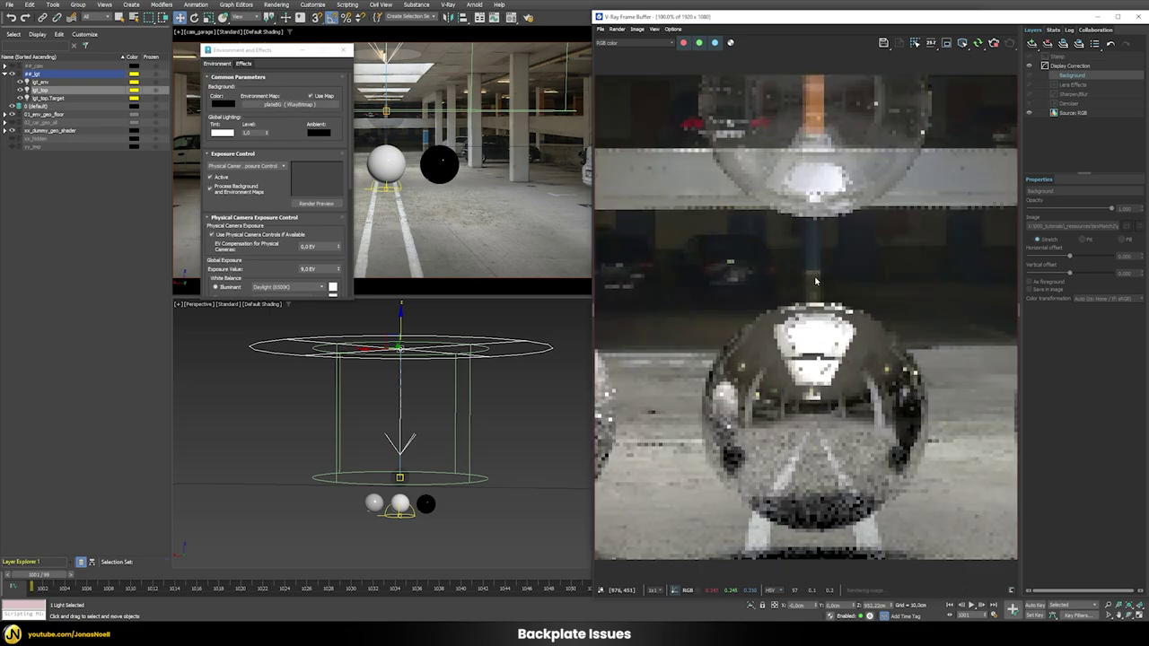
scroll(816, 281, "down", 4)
scroll(855, 272, "up", 6)
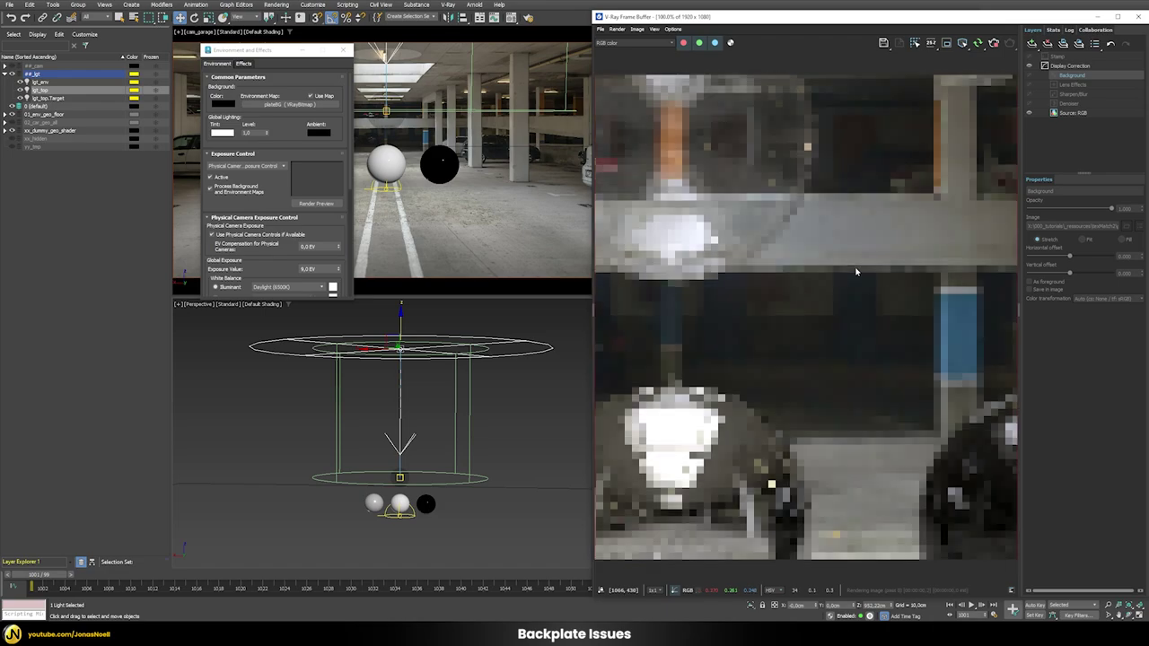
scroll(855, 271, "down", 3)
right_click(856, 274)
scroll(855, 274, "down", 3)
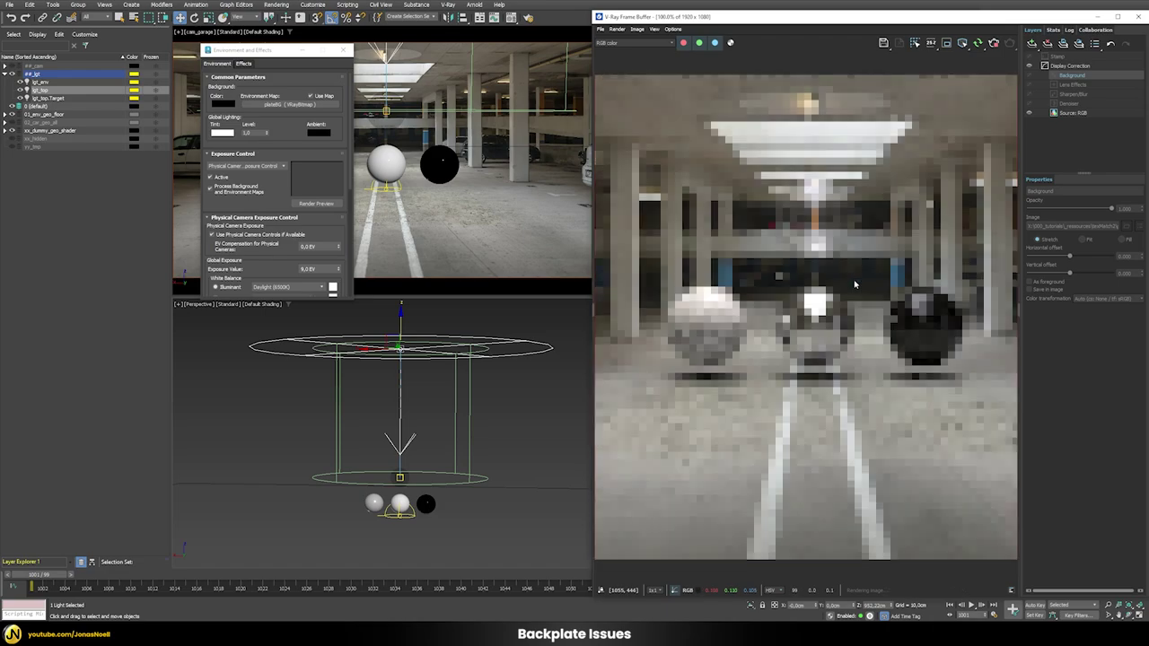
- Disable the environment map and show the Background layer to check backplate alignment in the interactive render
left_click(313, 98)
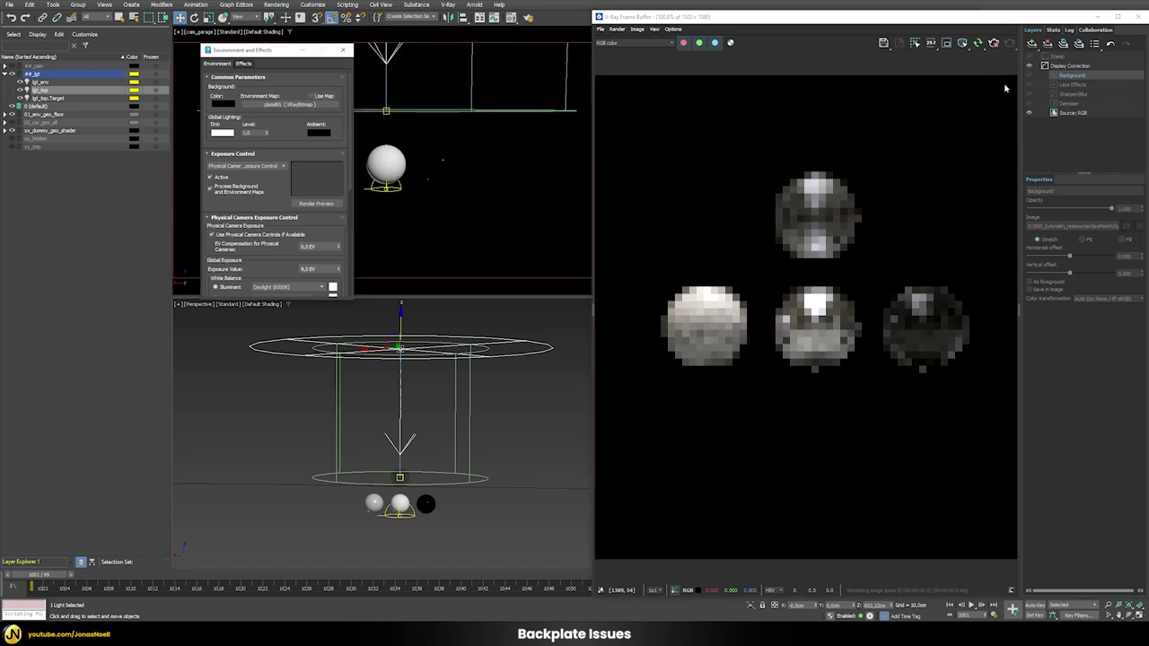
left_click(1029, 75)
right_click(844, 278)
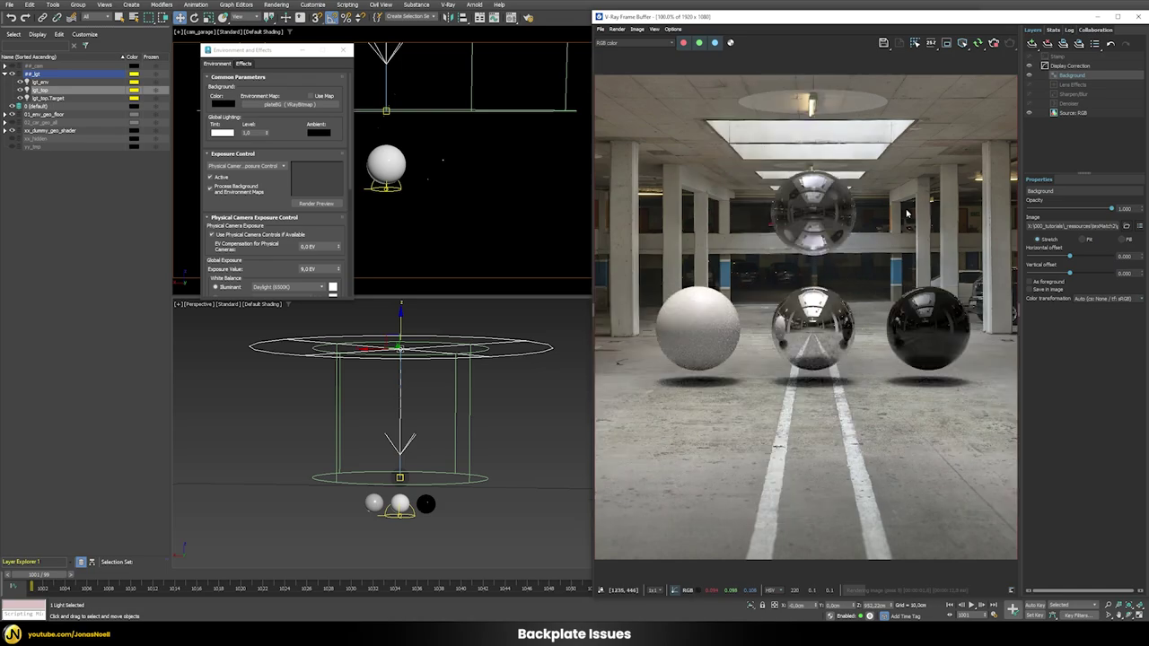
right_click(867, 256)
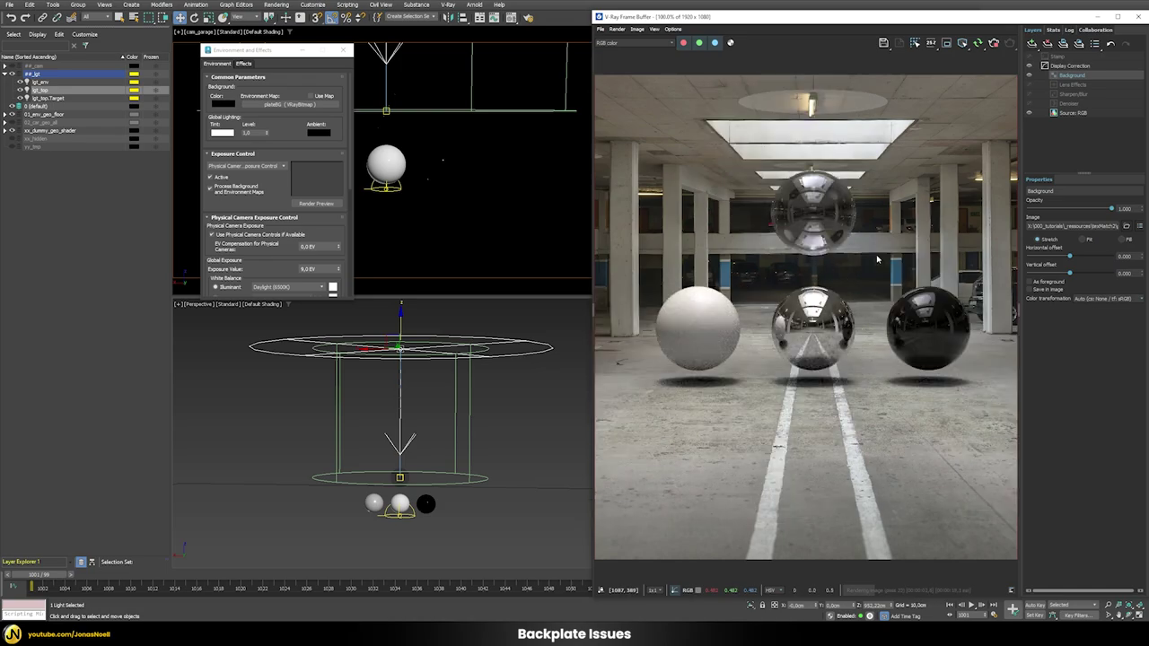
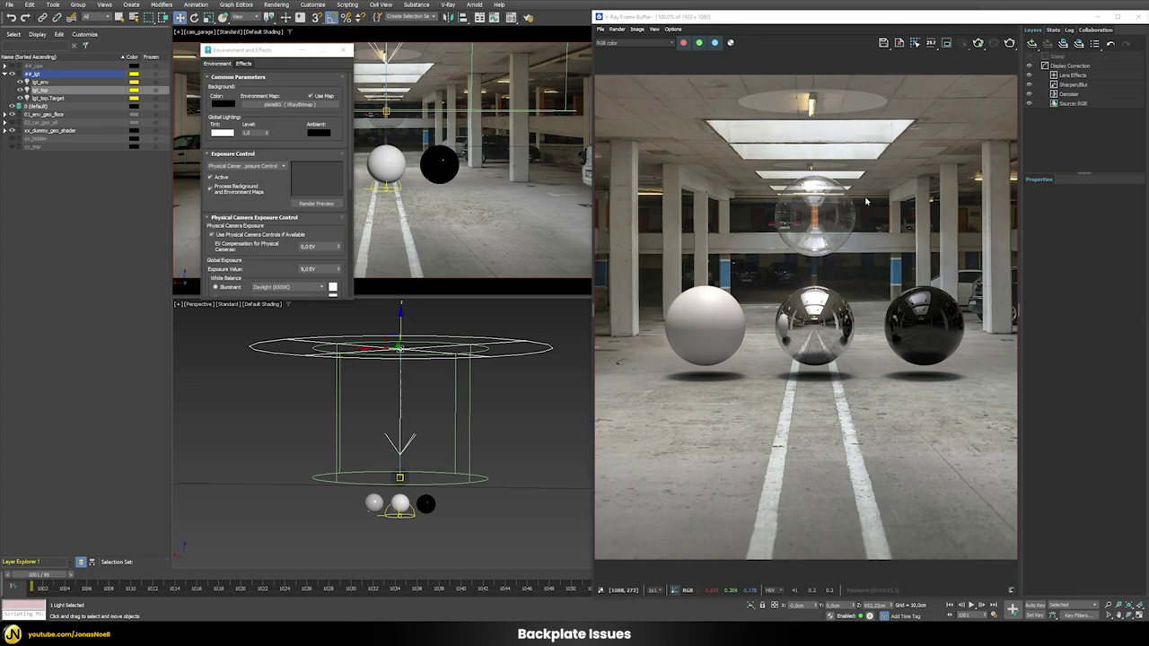
- Add a Filmic tonemap layer under Display Correction in the frame buffer
left_click(1067, 66)
right_click(1067, 68)
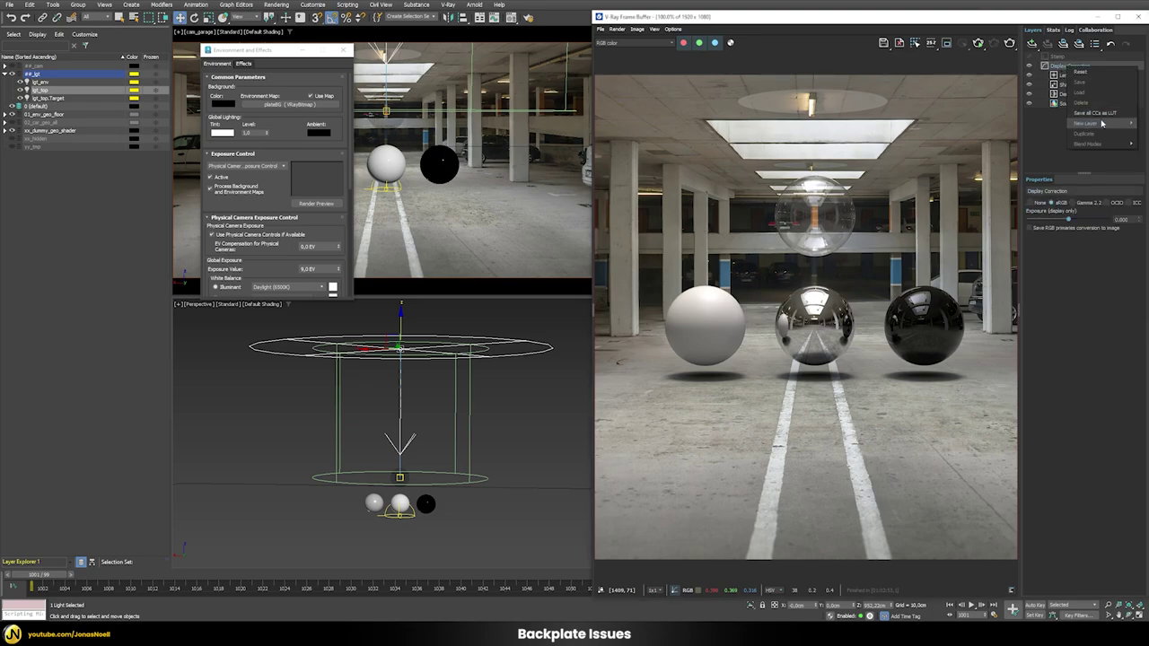
mouse_move(1102, 123)
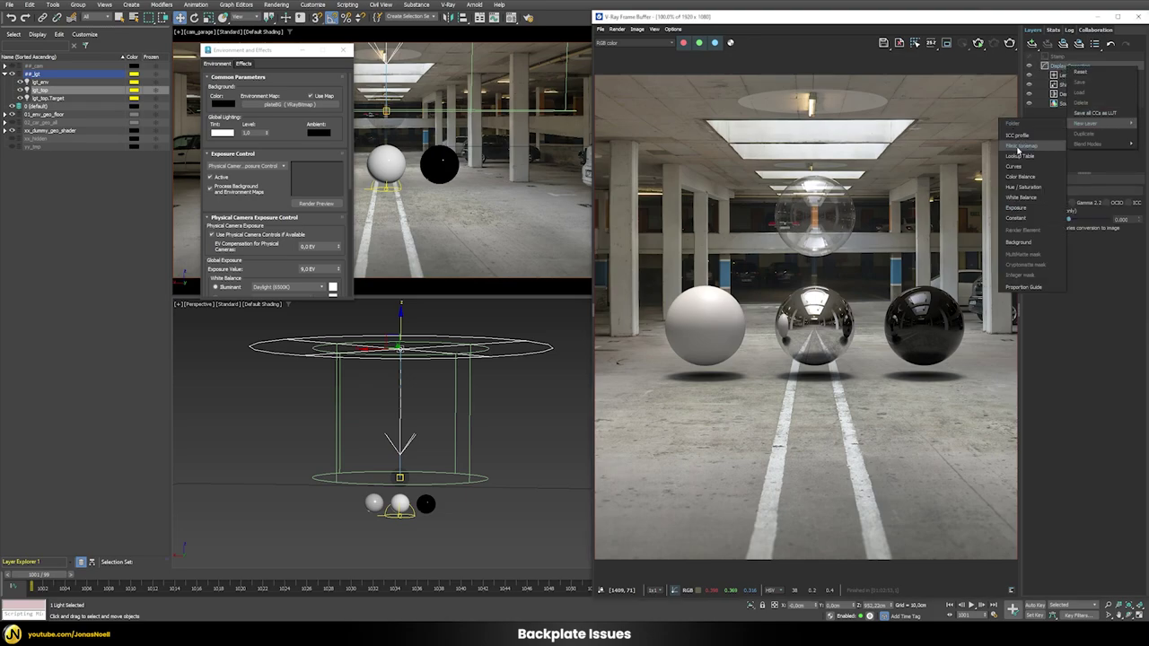
left_click(1016, 147)
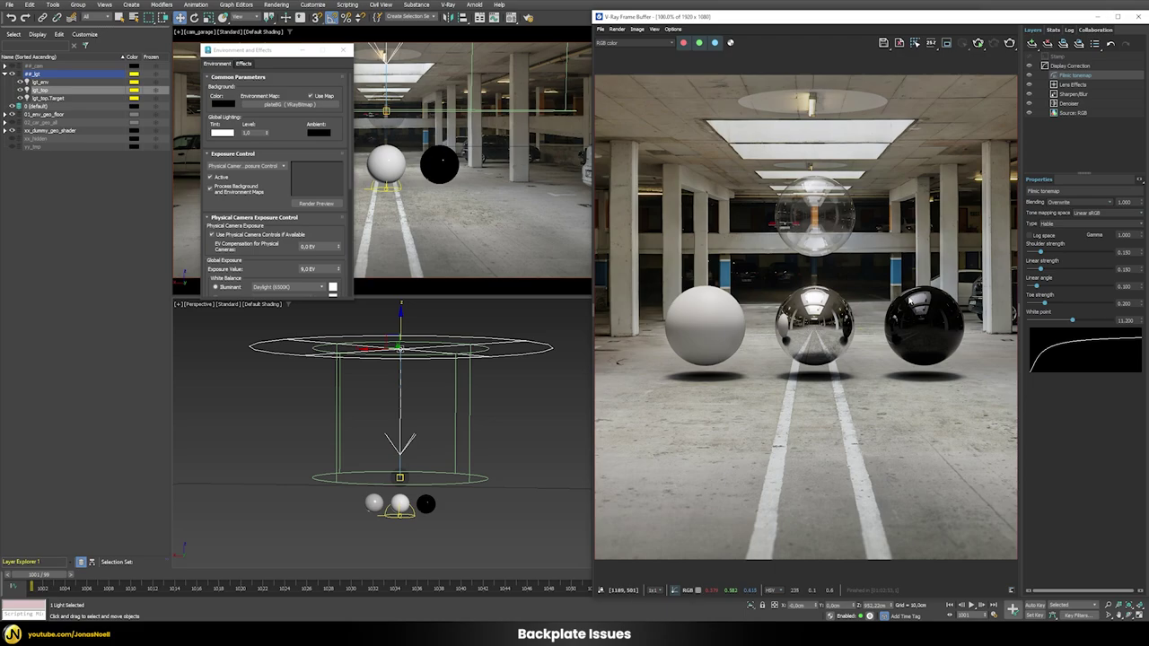
- Toggle the Filmic tonemap layer off and on repeatedly to compare its effect on the backplate and spheres
left_click(1029, 77)
left_click(1029, 78)
left_click(1029, 77)
left_click(1030, 77)
left_click(1029, 77)
left_click(1029, 77)
- Disable the environment map and restart the interactive render to show the spheres without a backplate
left_click(310, 96)
left_click(1068, 67)
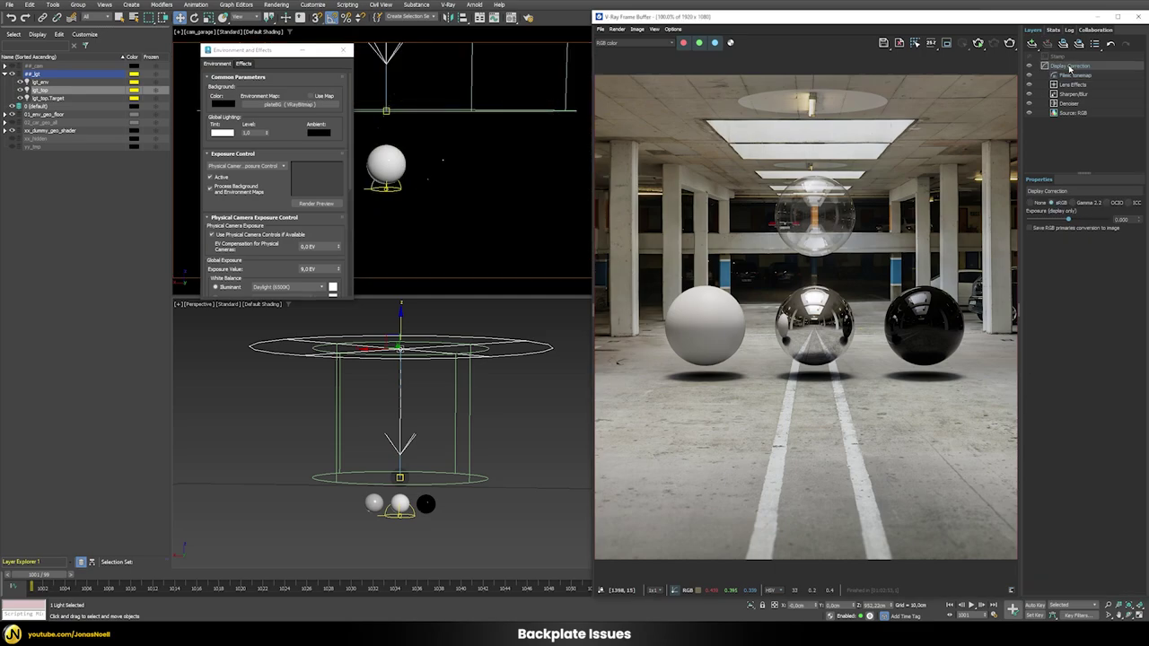
right_click(1069, 69)
mouse_move(1087, 123)
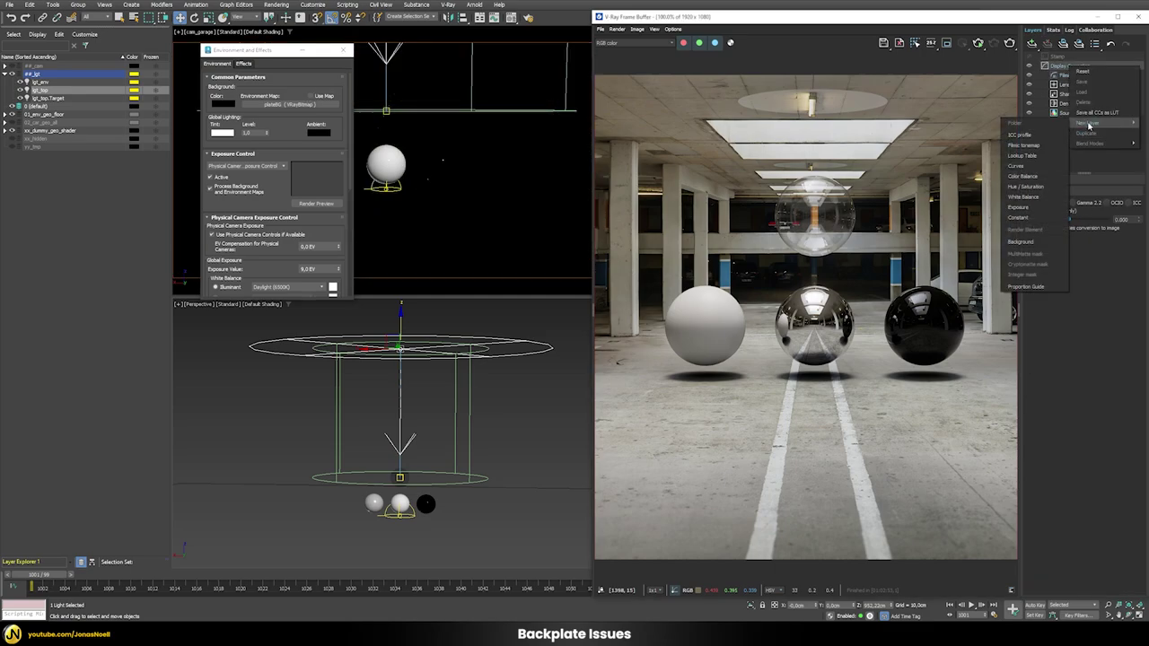
left_click(996, 167)
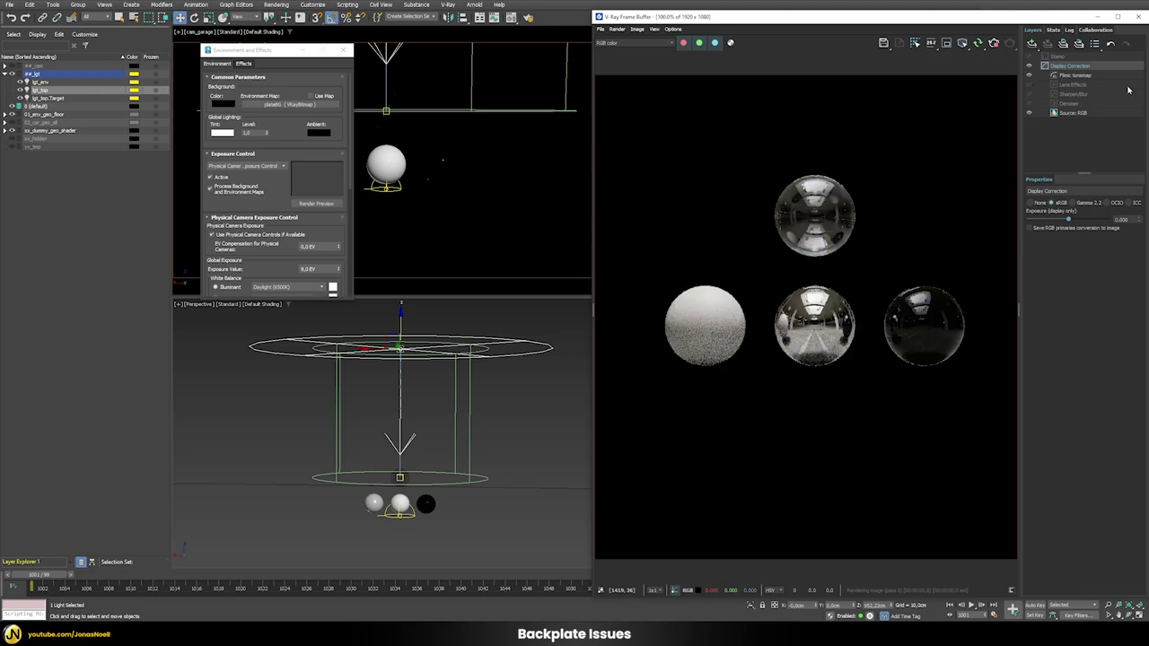
- Add a Background layer with a garage backplate image above the Filmic tonemap, and toggle the tonemap to compare
right_click(1077, 67)
mouse_move(1091, 123)
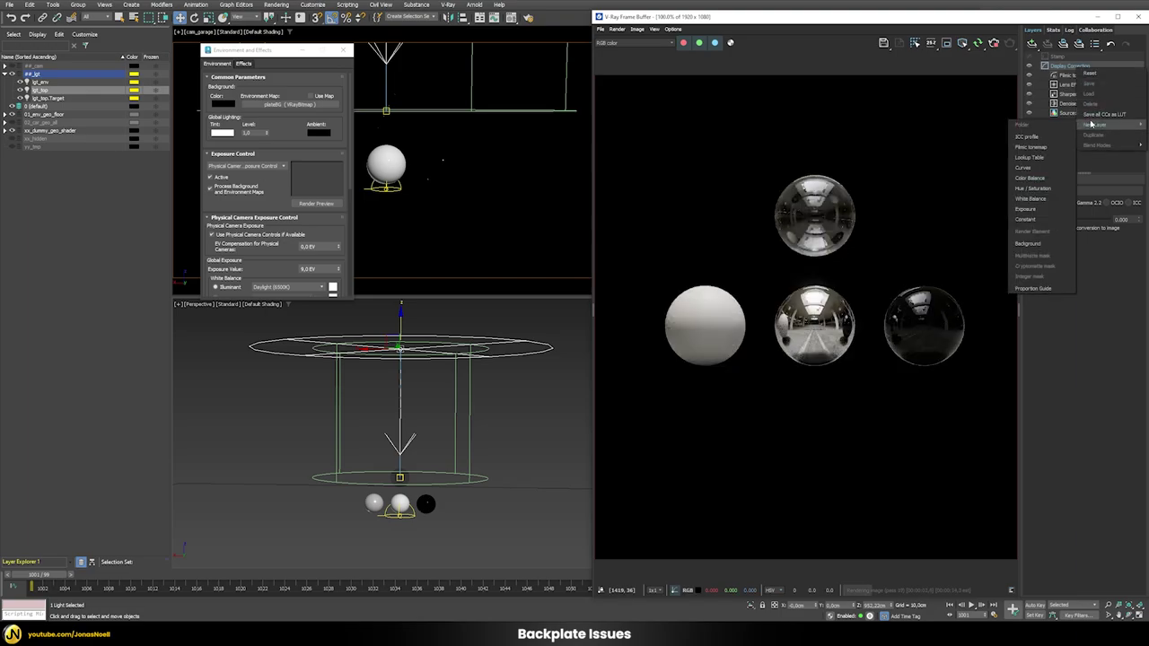
left_click(1032, 247)
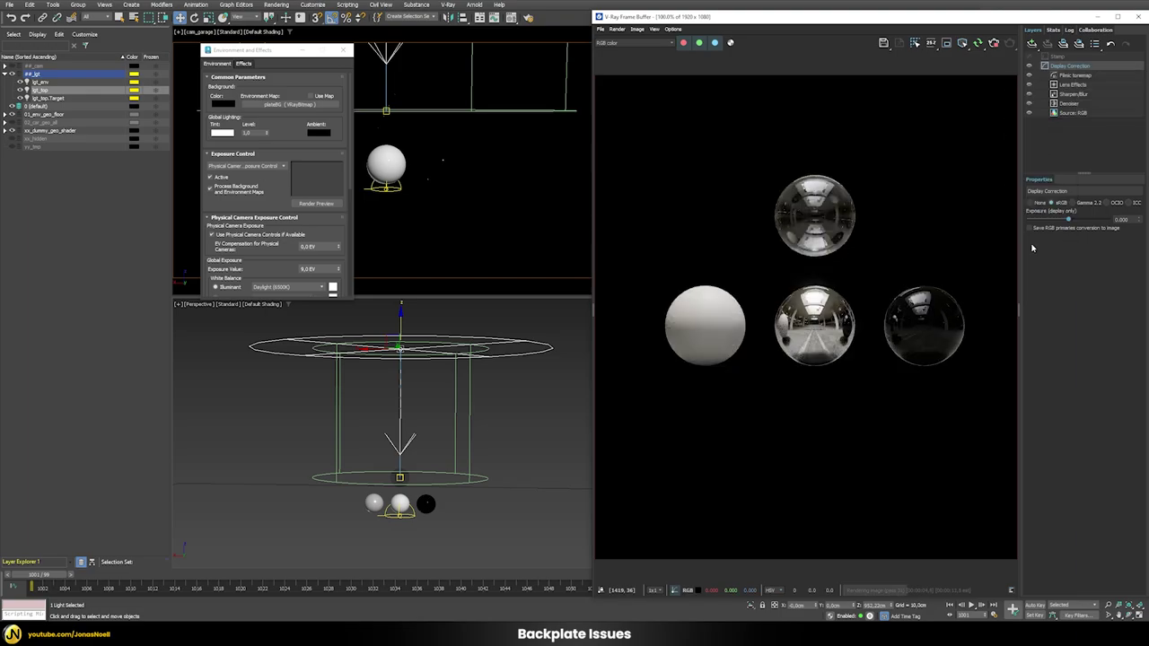
left_click(1126, 227)
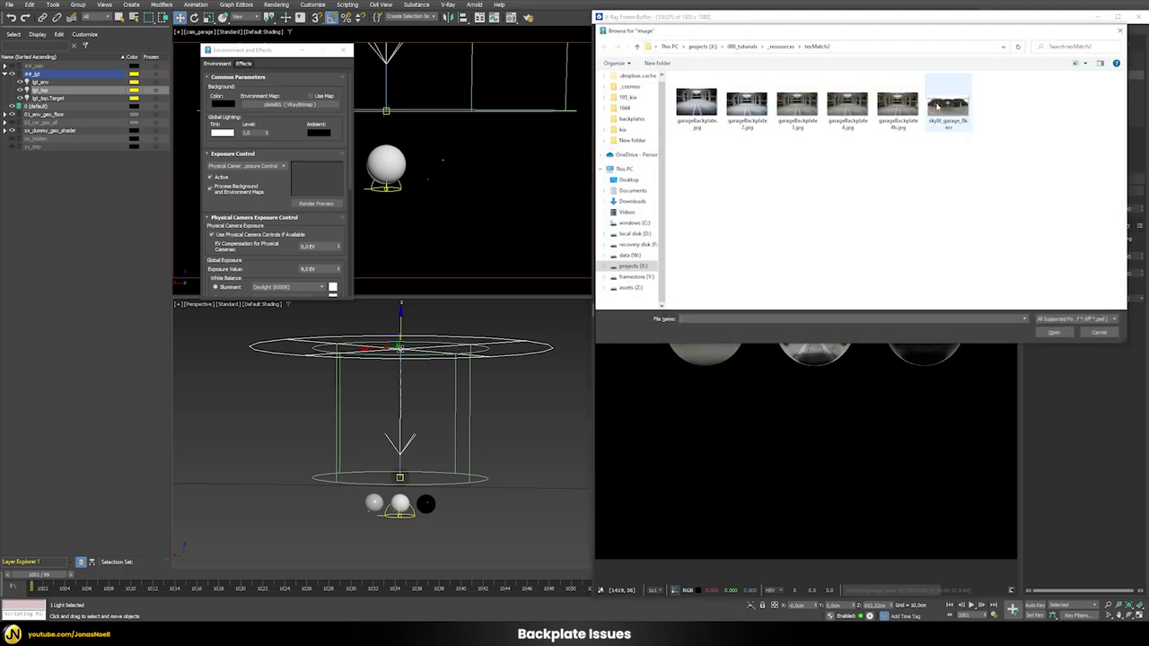
double_click(847, 106)
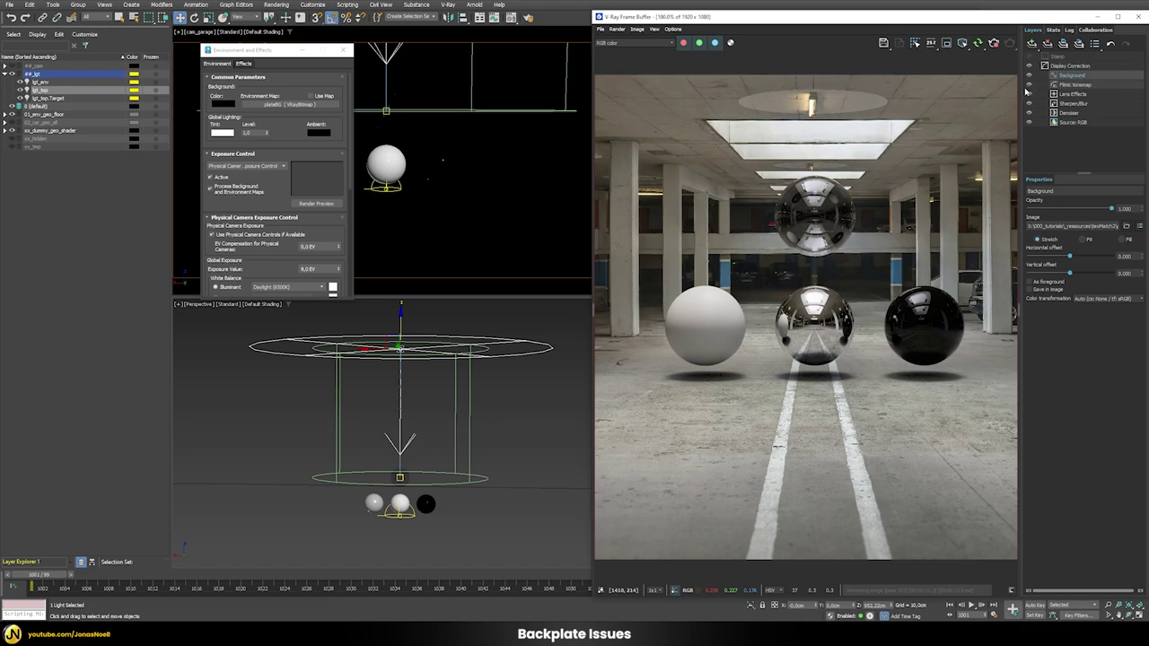
left_click(1029, 86)
left_click(1029, 85)
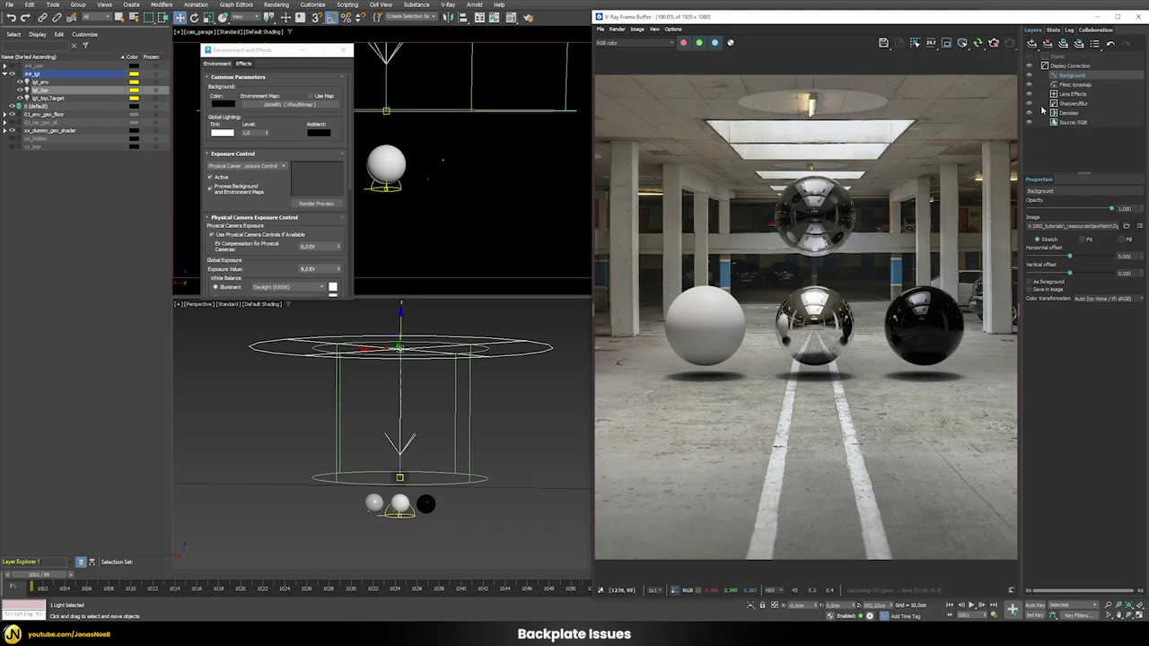
- Delete the Background layer and turn the environment map back on as the backplate
key("Delete")
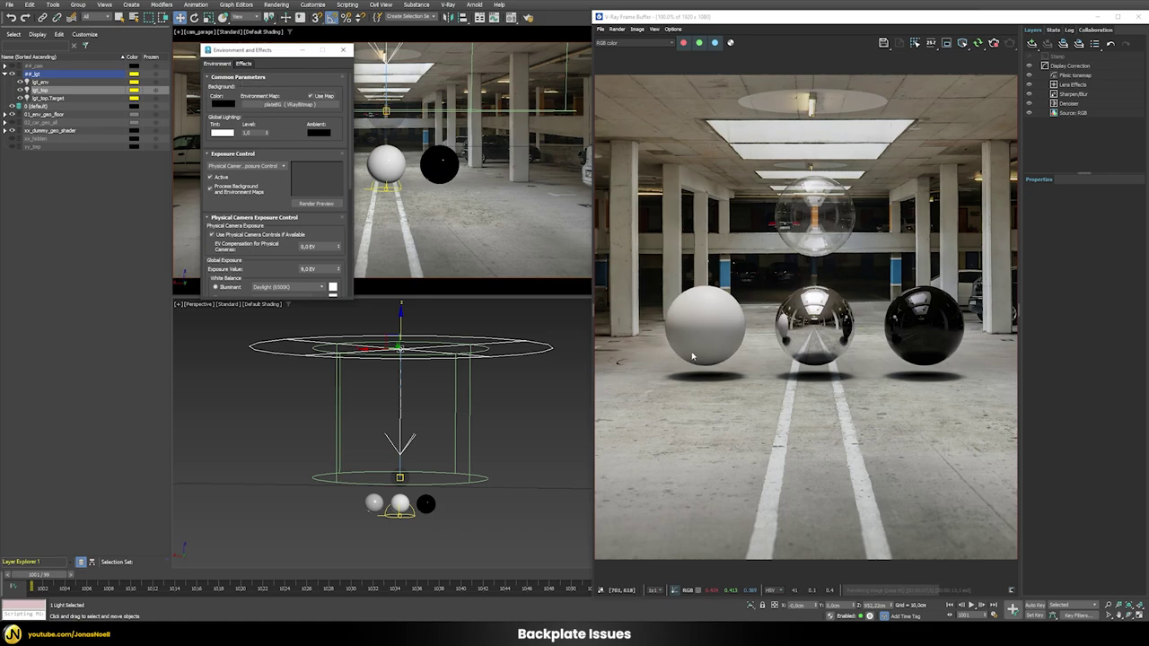
left_click(1067, 75)
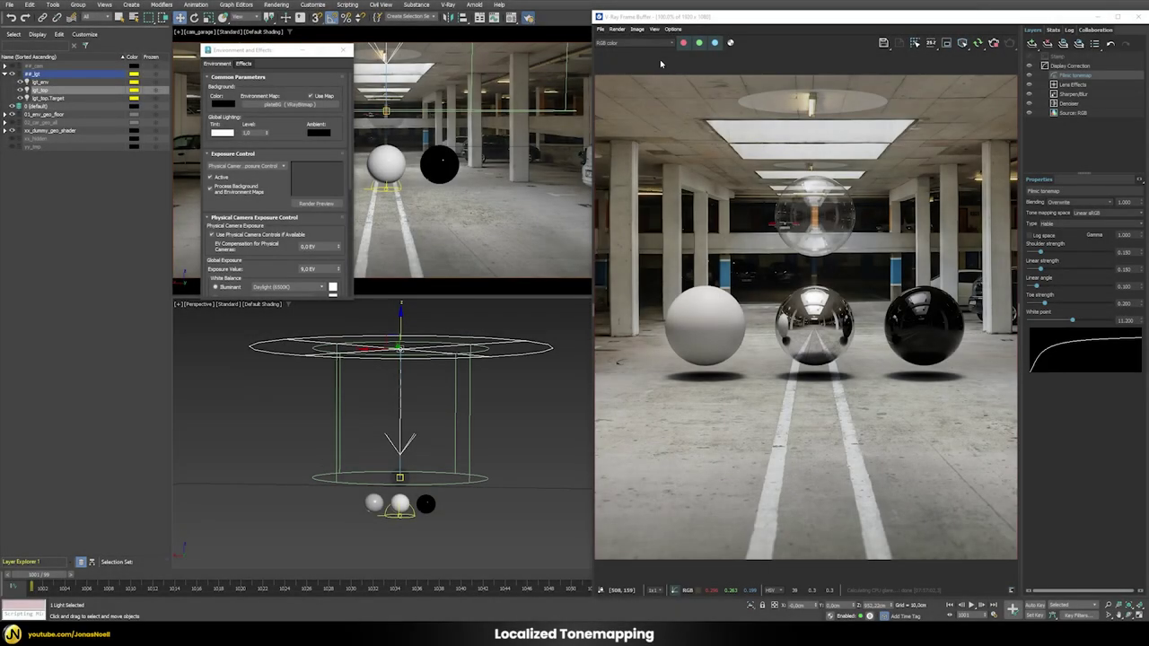
- Add a MultiMatteElement render element in the render setup and name it matteObjects
key("F10")
left_click_drag(404, 95, 470, 83)
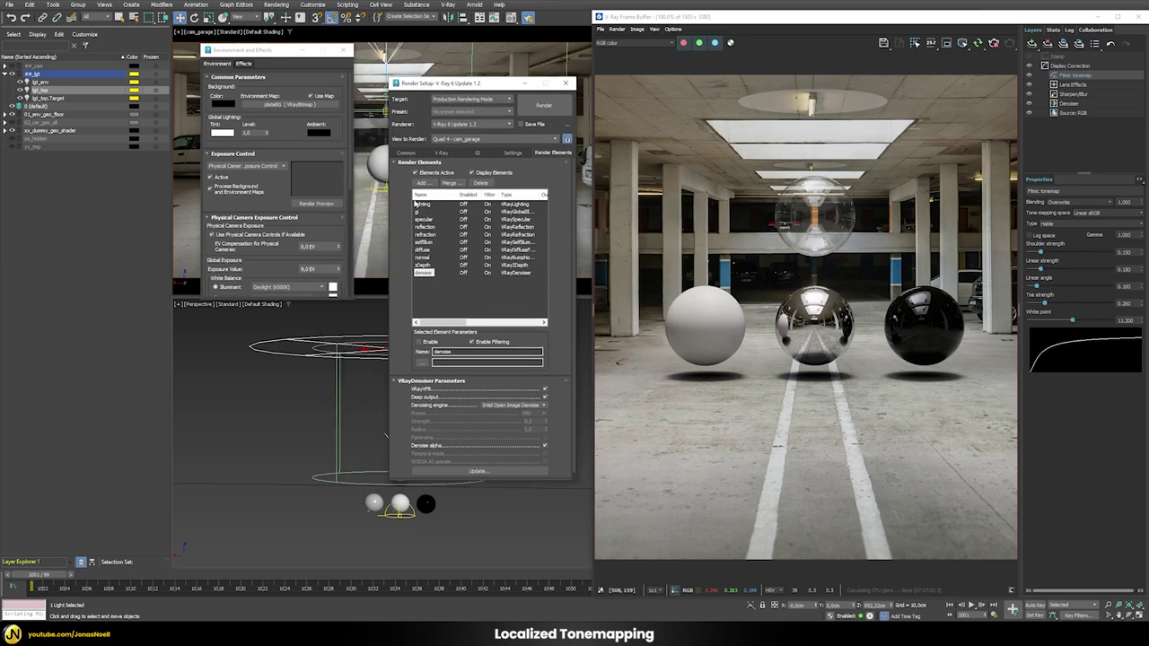
left_click(422, 183)
double_click(428, 210)
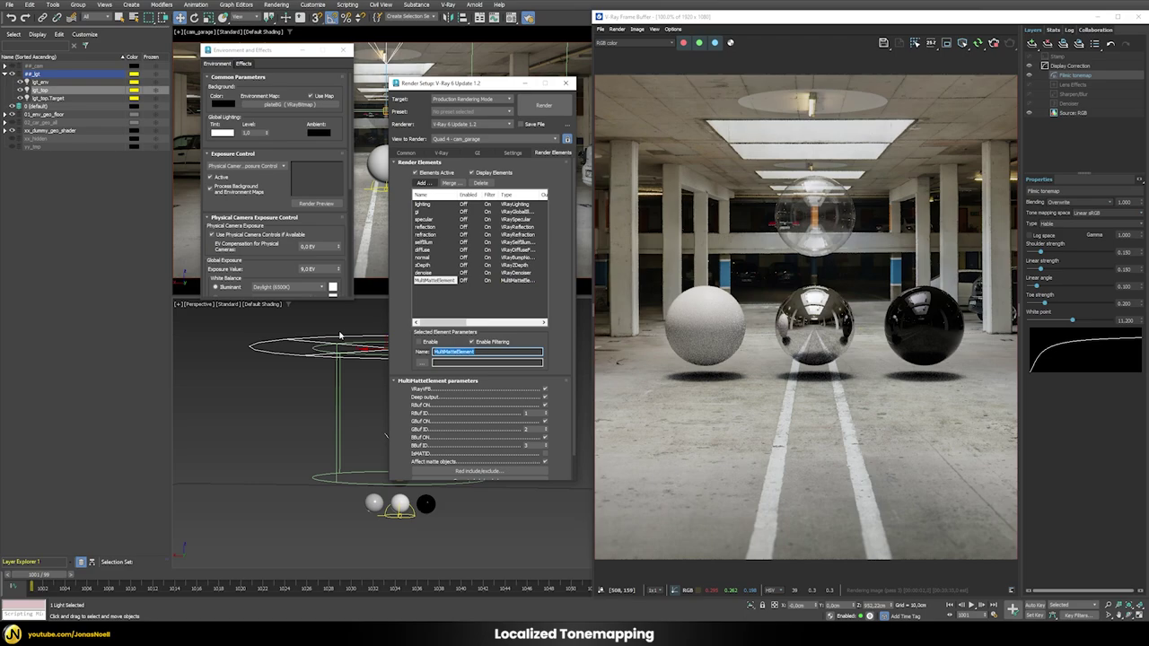
type("matteObjects")
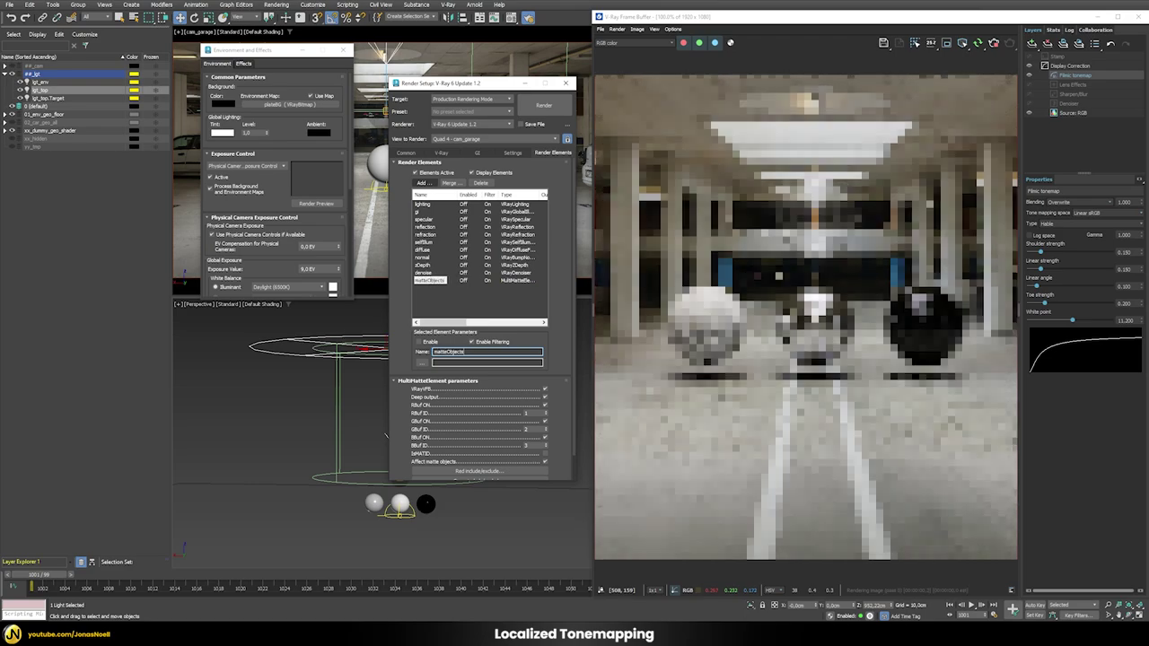
- Set the red, green and blue buffer IDs of matteObjects to 0 and close the render setup
double_click(529, 413)
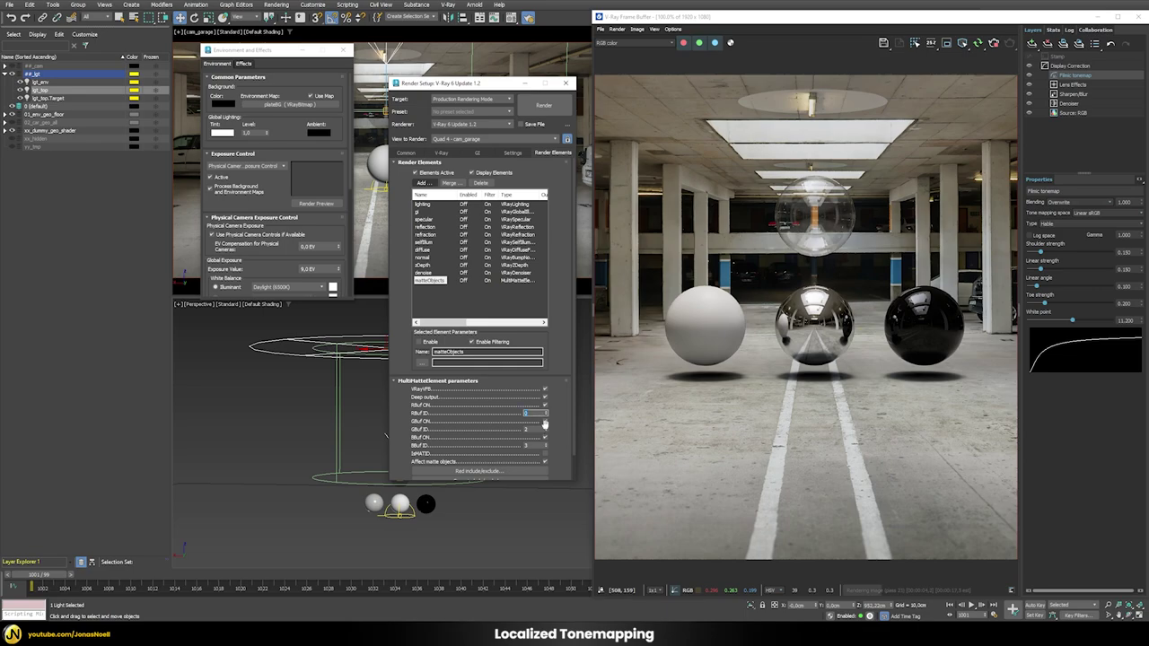
type("0")
key("Tab")
type("1")
key("Tab")
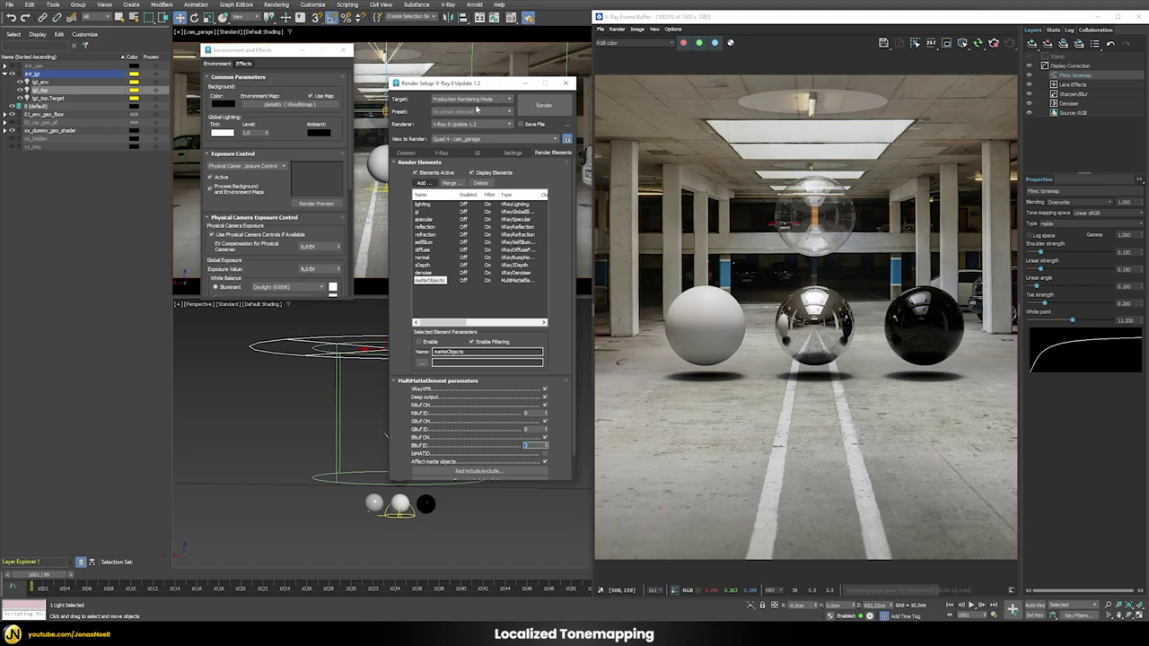
left_click(566, 82)
- Check the object ID in the chrome sphere's object properties
left_click(384, 165)
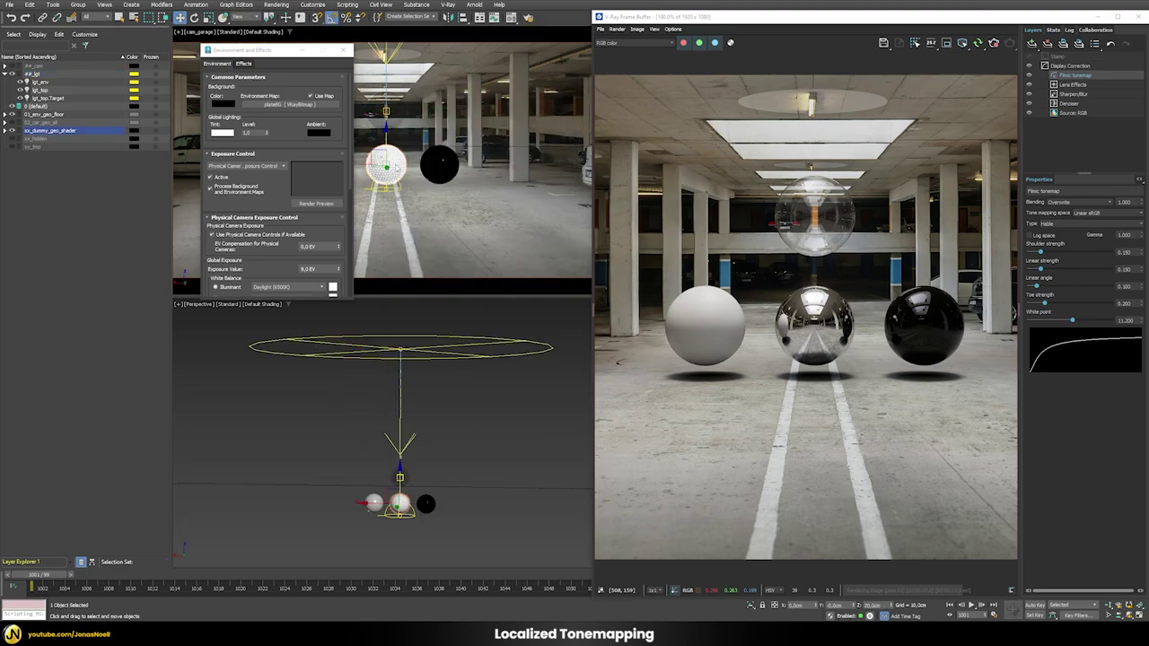
right_click(387, 166)
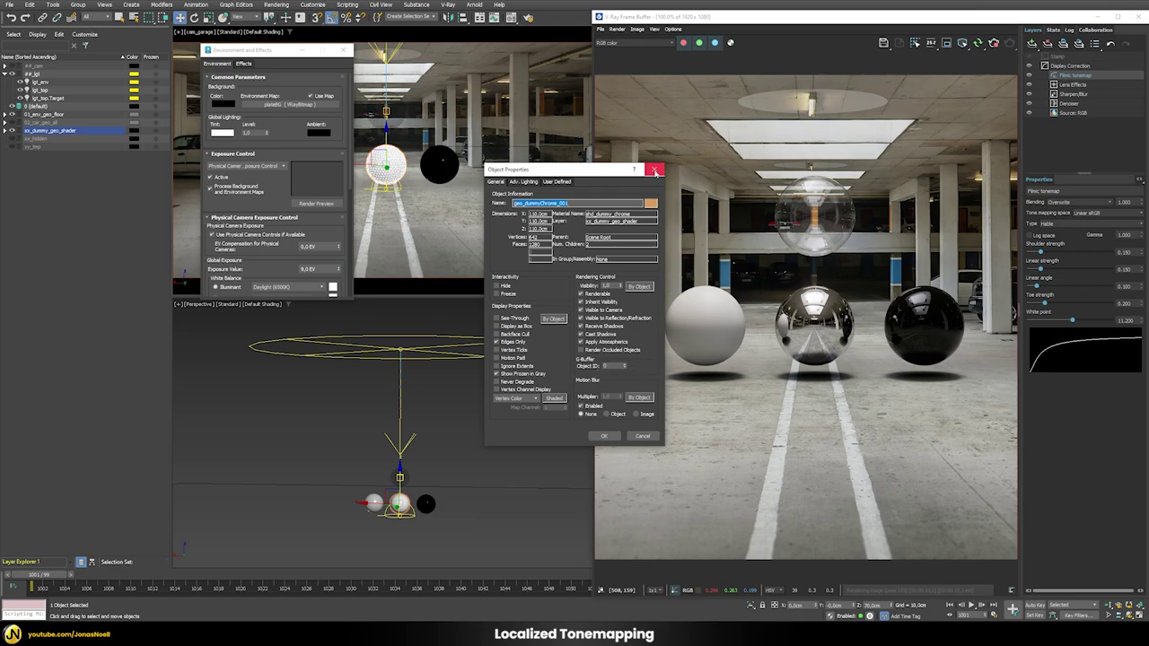
left_click(654, 169)
- Restart the interactive render and display the matteObjects element in the frame buffer
left_click(978, 43)
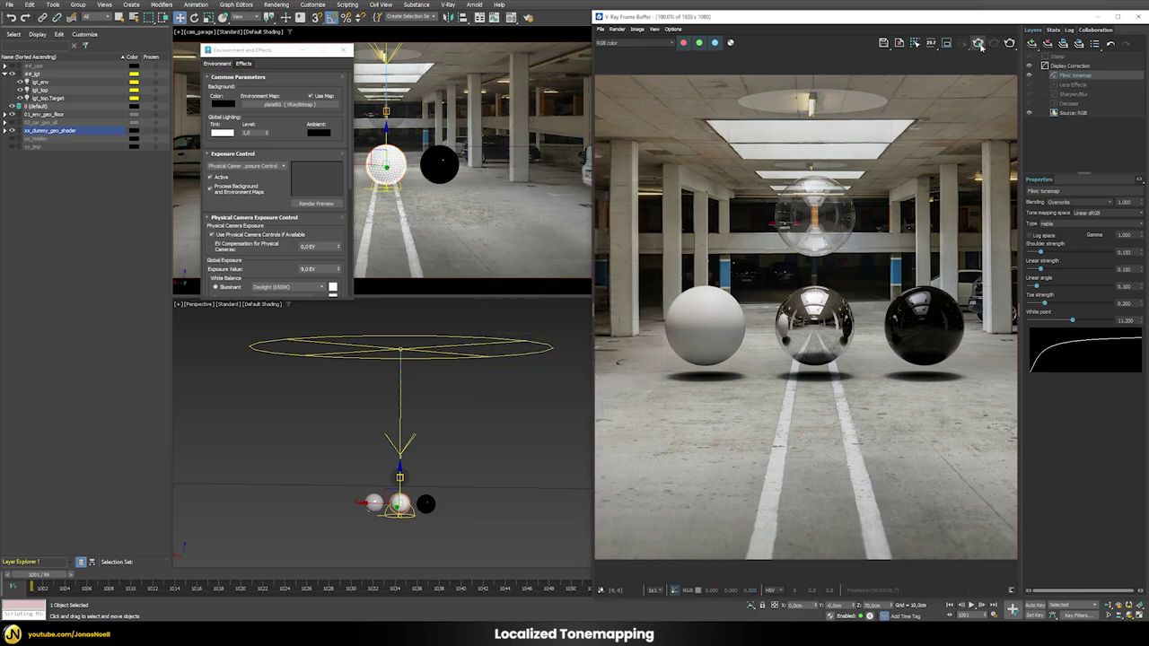
left_click(608, 43)
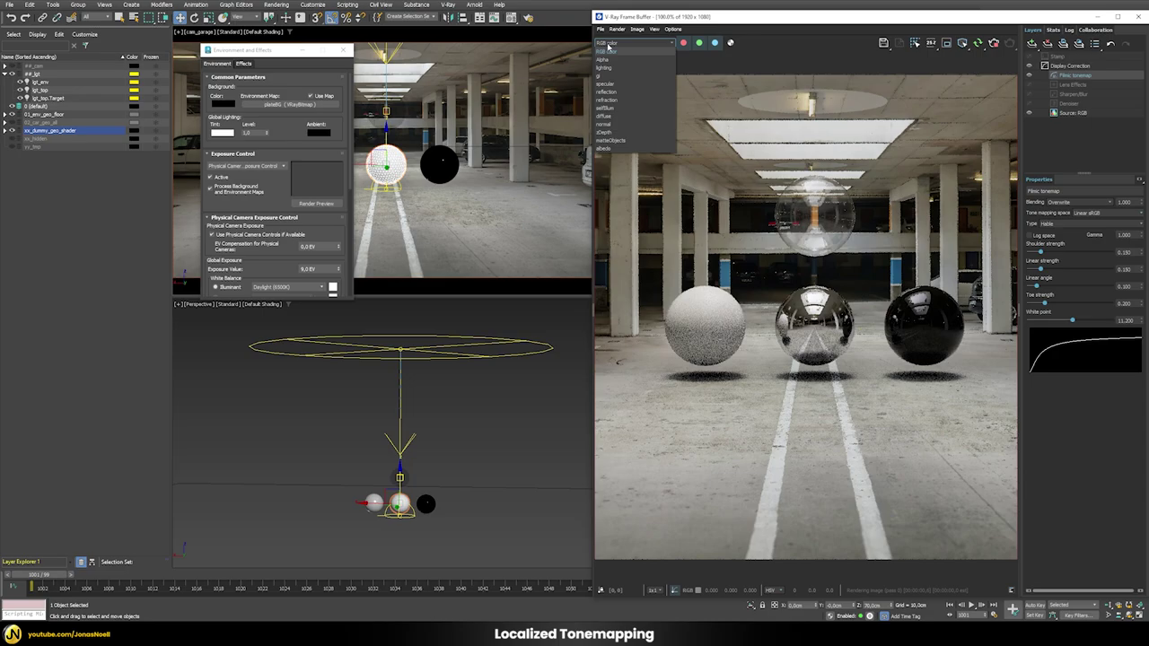
left_click(612, 145)
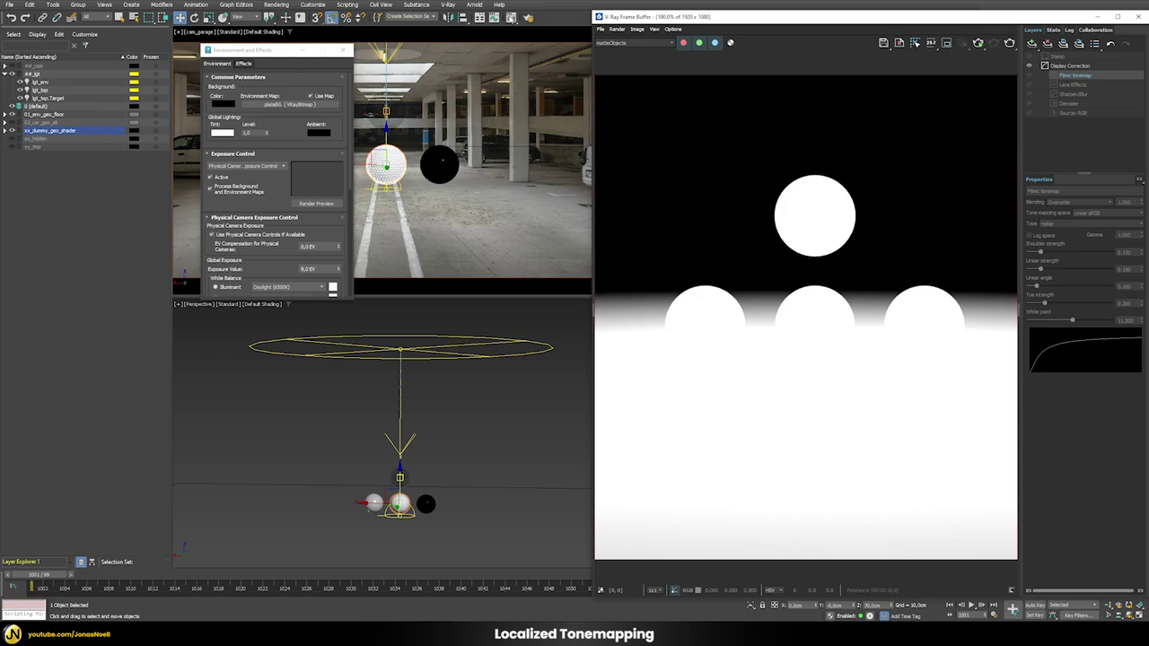
- Disable Affect matte objects for the matteObjects render element and render again
left_click(528, 18)
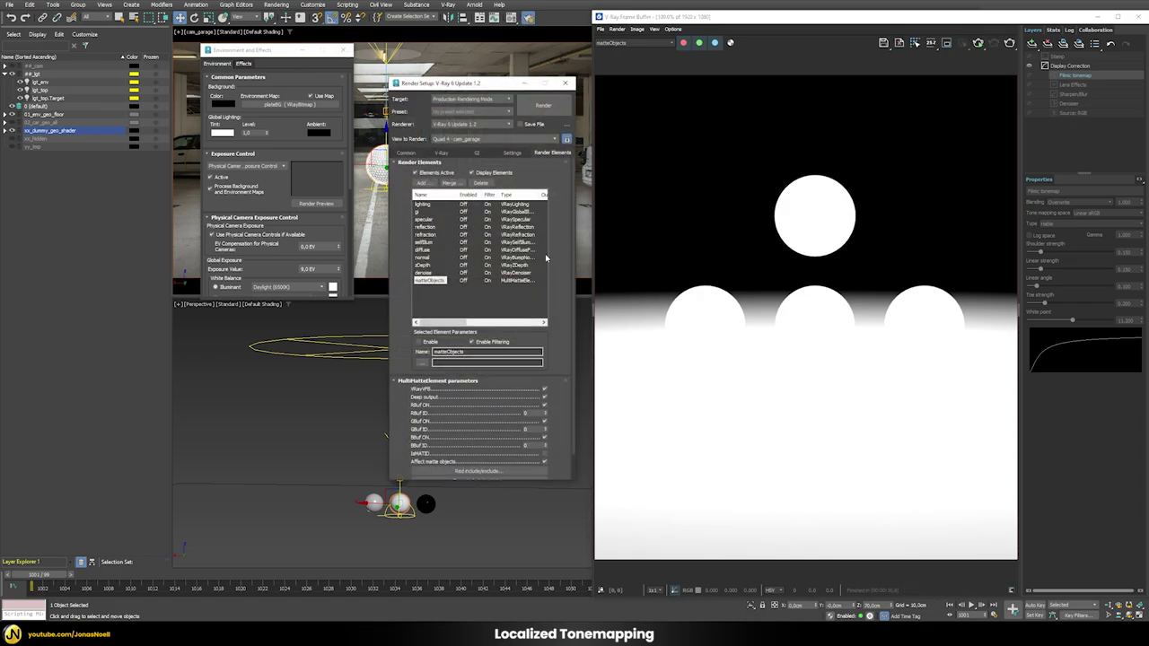
scroll(491, 343, "down", 2)
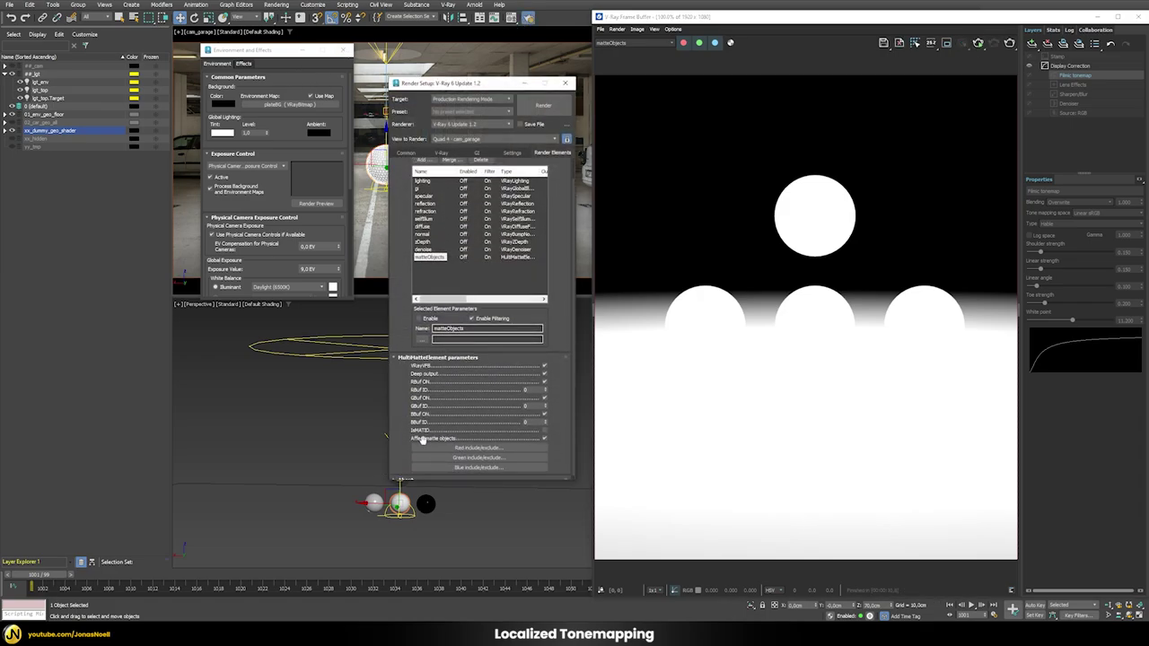
left_click(544, 438)
key("shift+q")
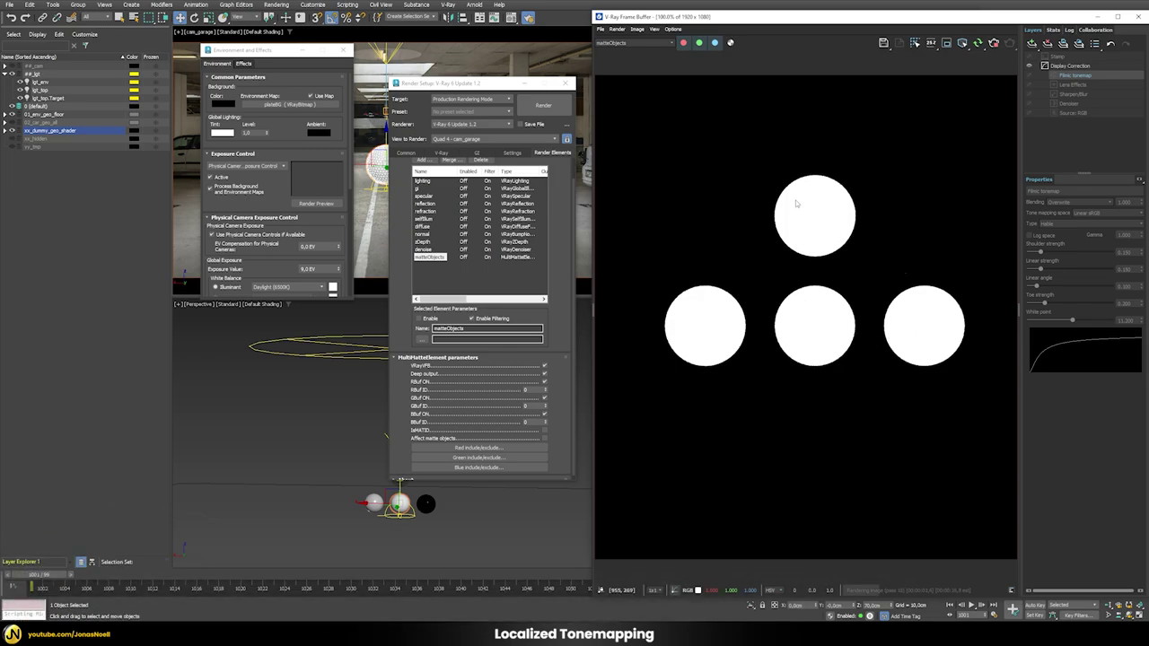
- Return the frame buffer to RGB color and add a MultiMatte mask using matteObjects to the Filmic tonemap layer
left_click(632, 42)
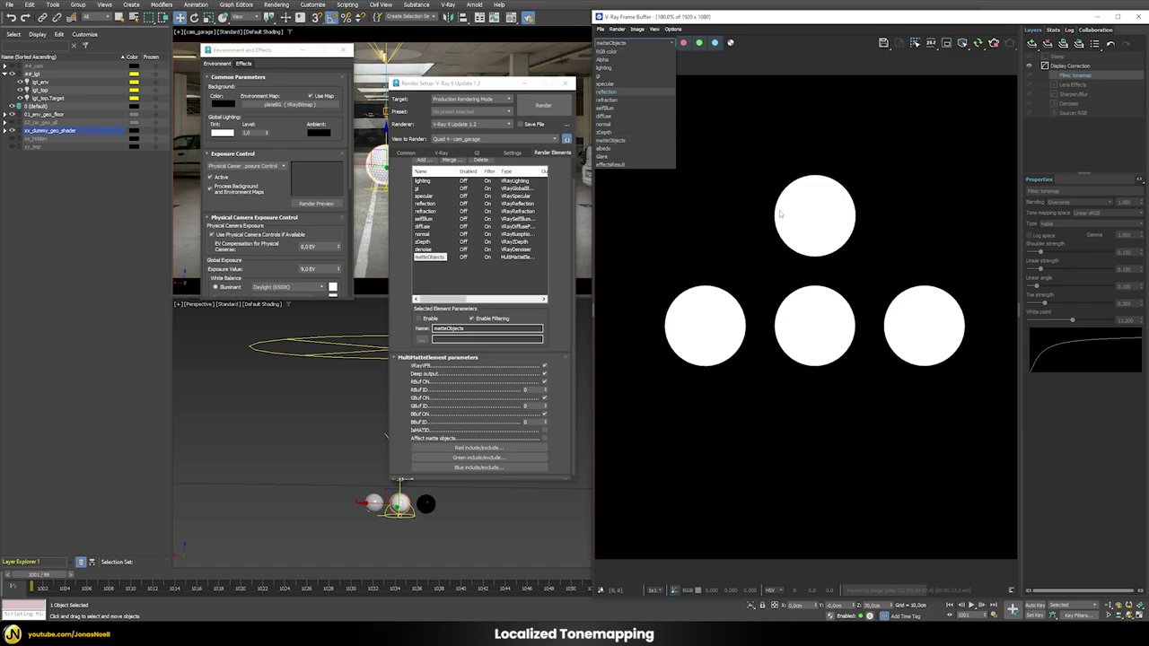
left_click(643, 53)
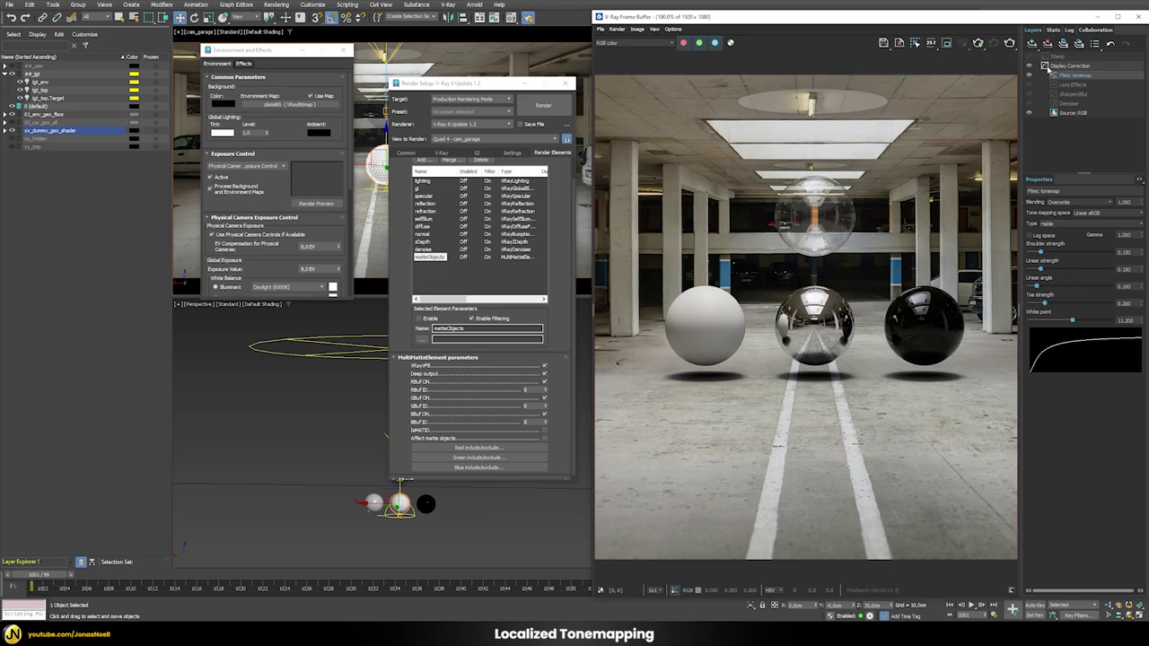
right_click(1067, 77)
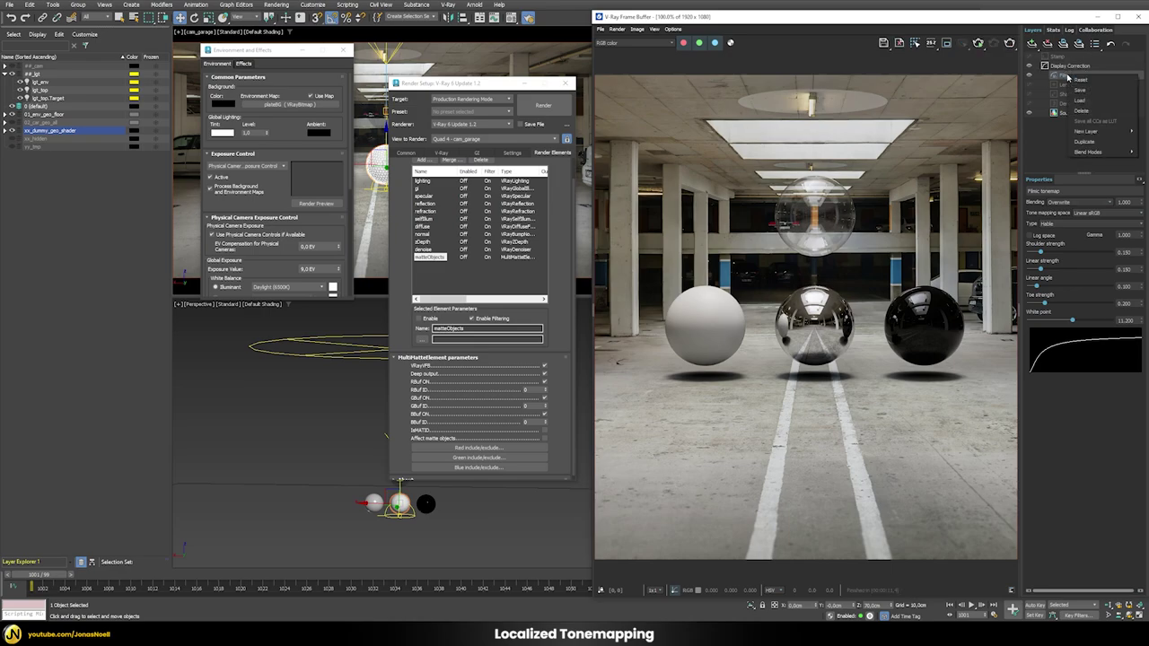
mouse_move(1086, 131)
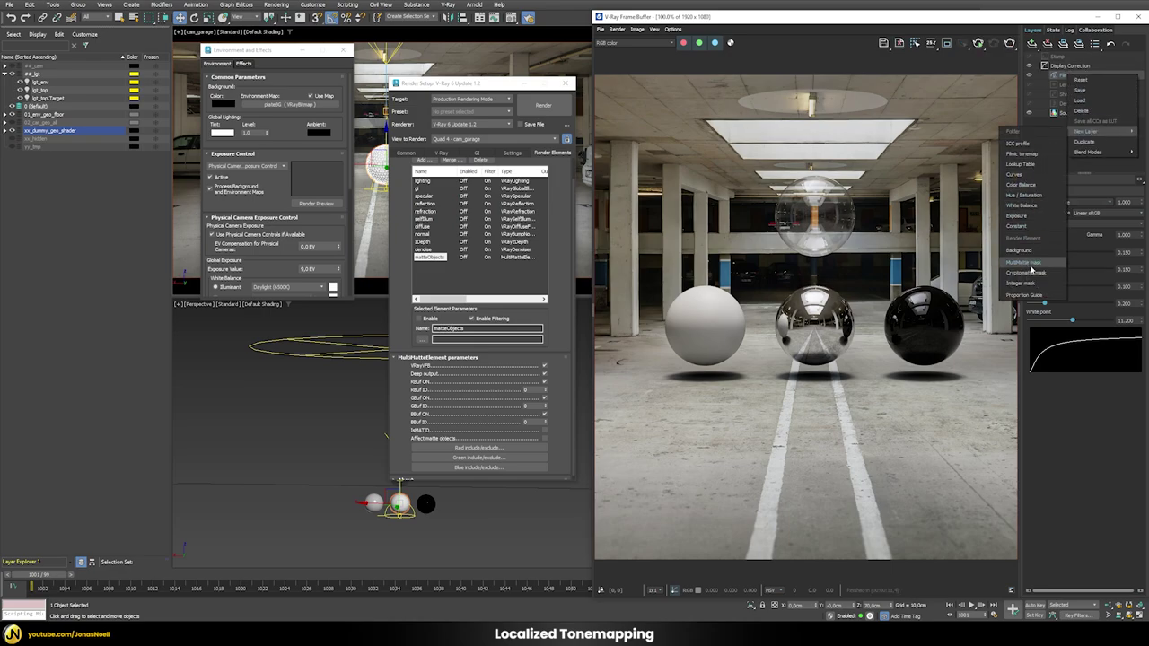
left_click(1031, 267)
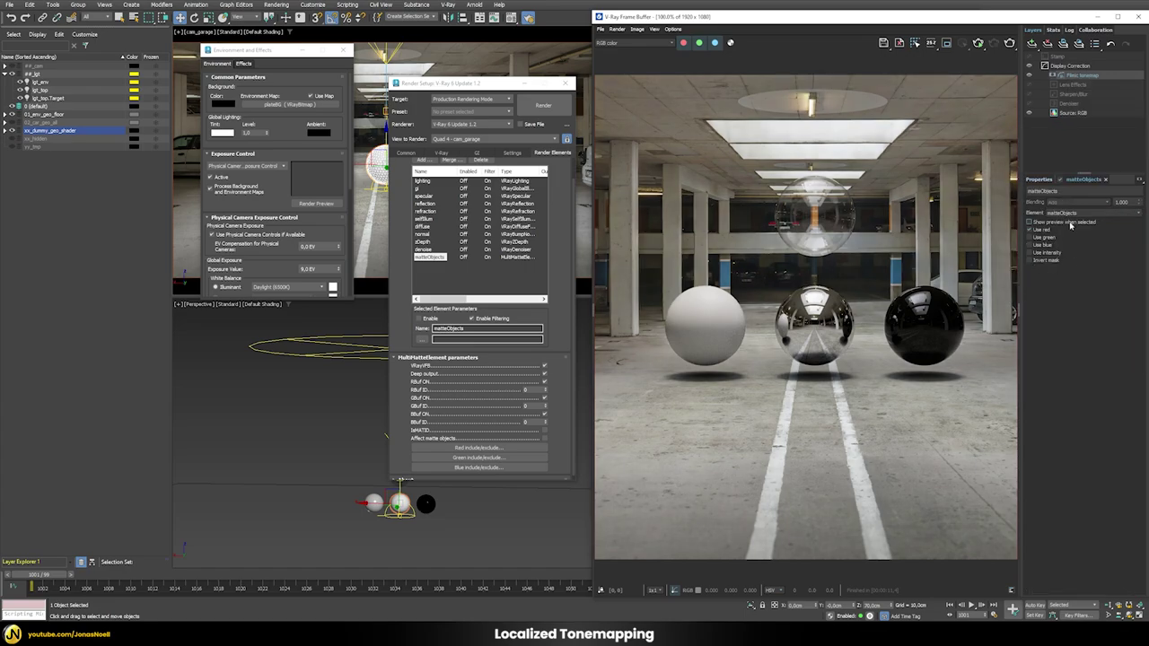
- Preview the matteObjects mask and toggle the masked Filmic tonemap layer to compare its effect on the spheres
left_click(1029, 222)
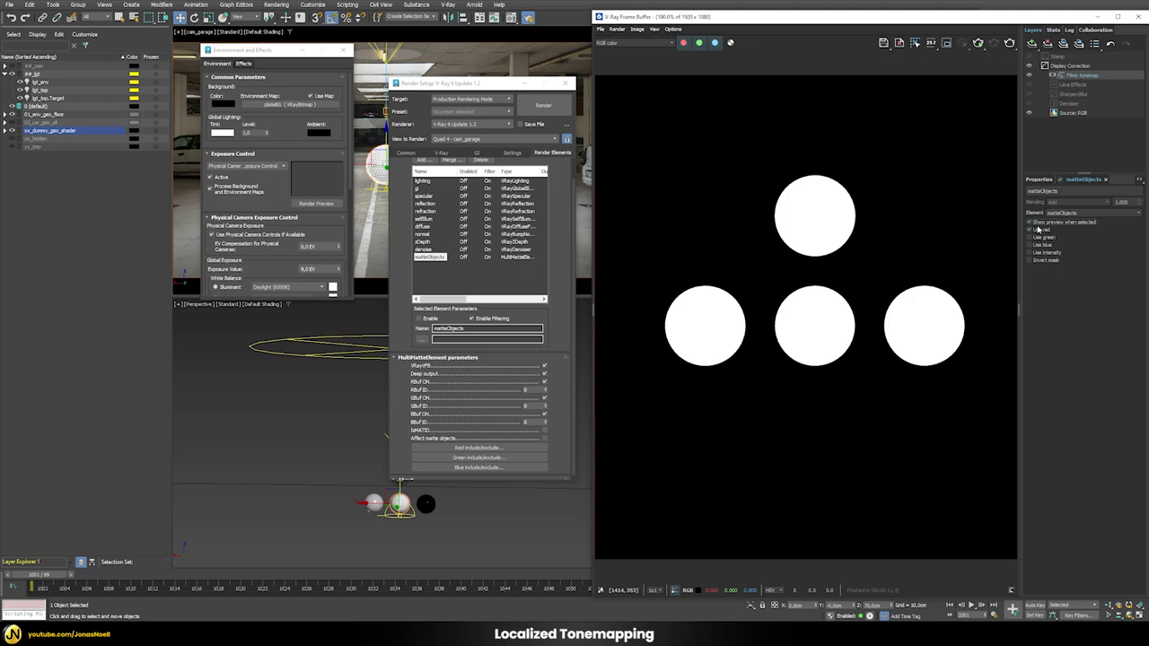
left_click(1039, 180)
left_click(1038, 70)
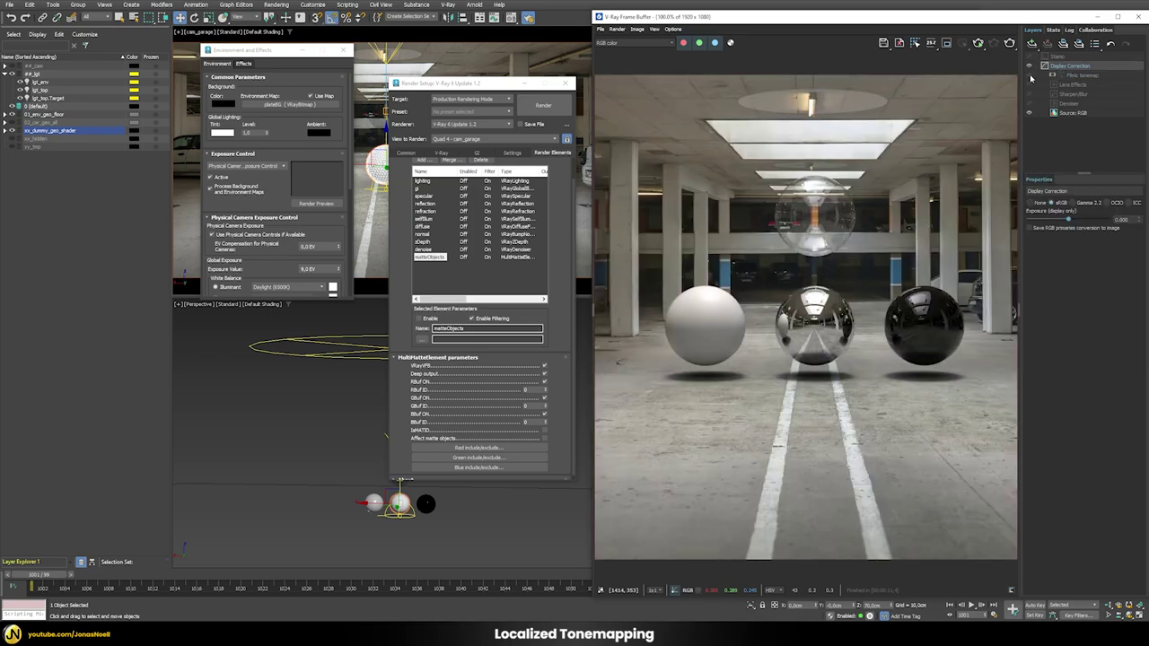
left_click(1029, 75)
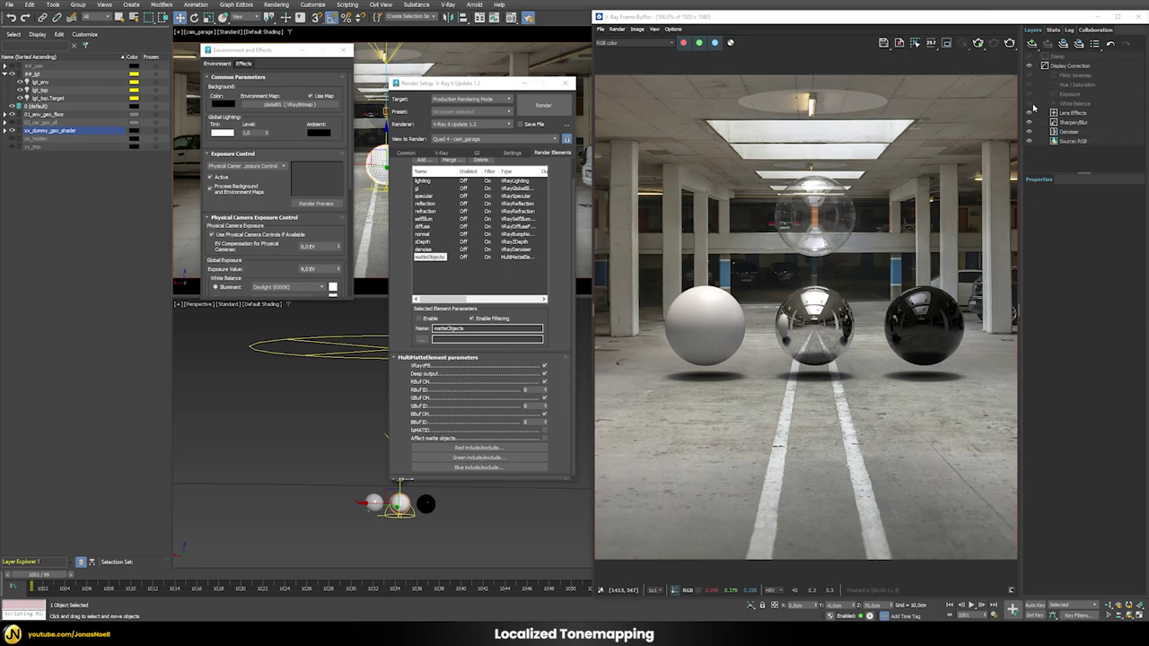
- Enable the White Balance, Exposure, Hue / Saturation and Filmic tonemap layers in the frame buffer
left_click(1029, 104)
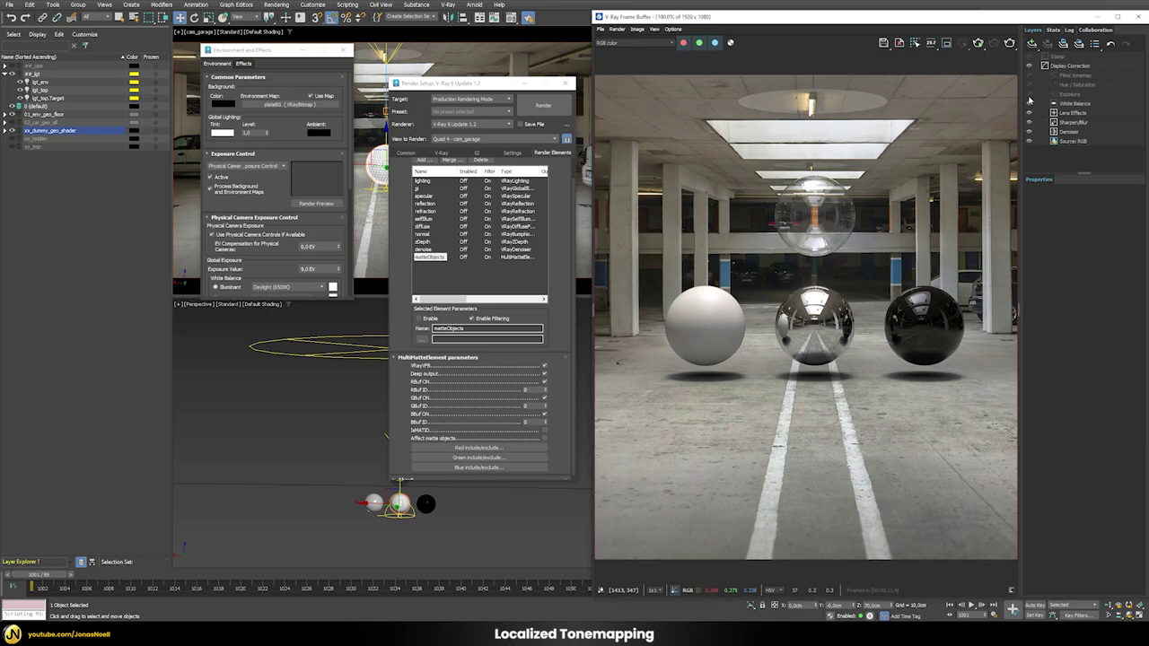
left_click(1028, 93)
left_click(1028, 84)
left_click(1029, 75)
- Examine the settings of the White Balance, Exposure, Hue / Saturation and Filmic tonemap layers
left_click(1087, 105)
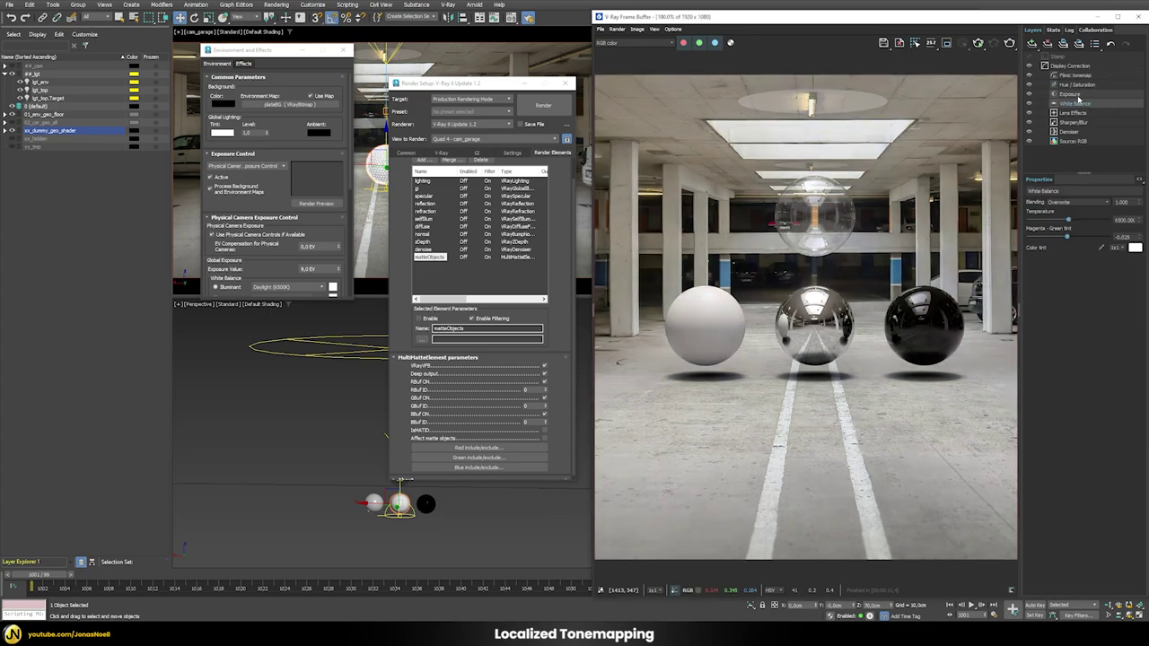
left_click(1080, 95)
left_click(1084, 85)
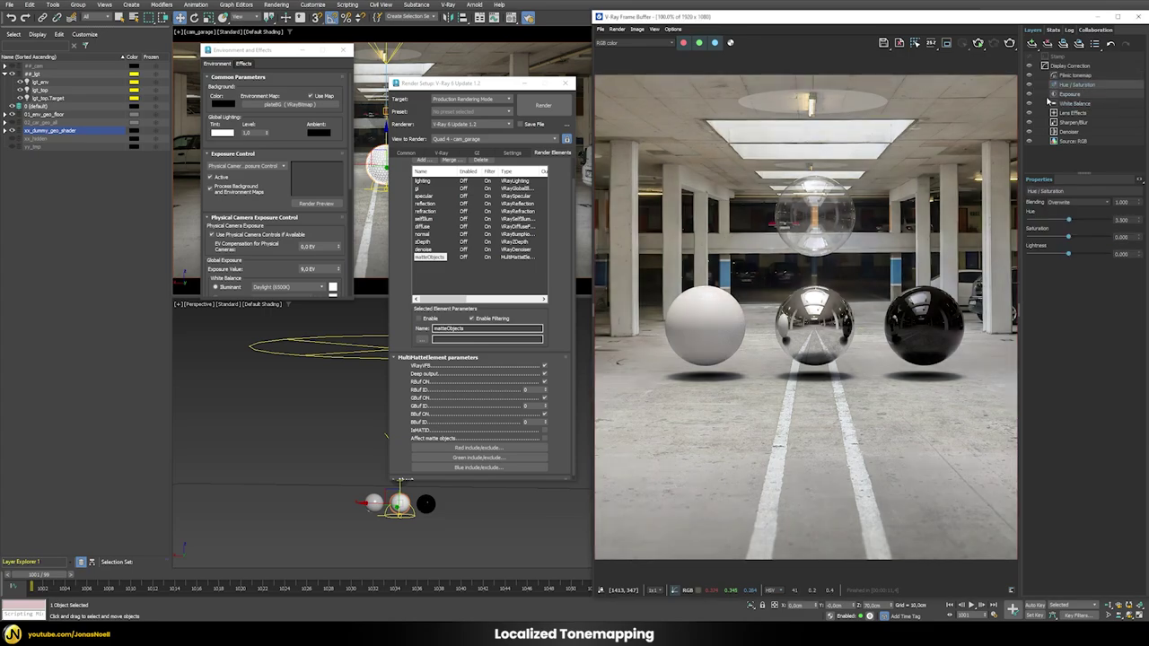
left_click(1074, 77)
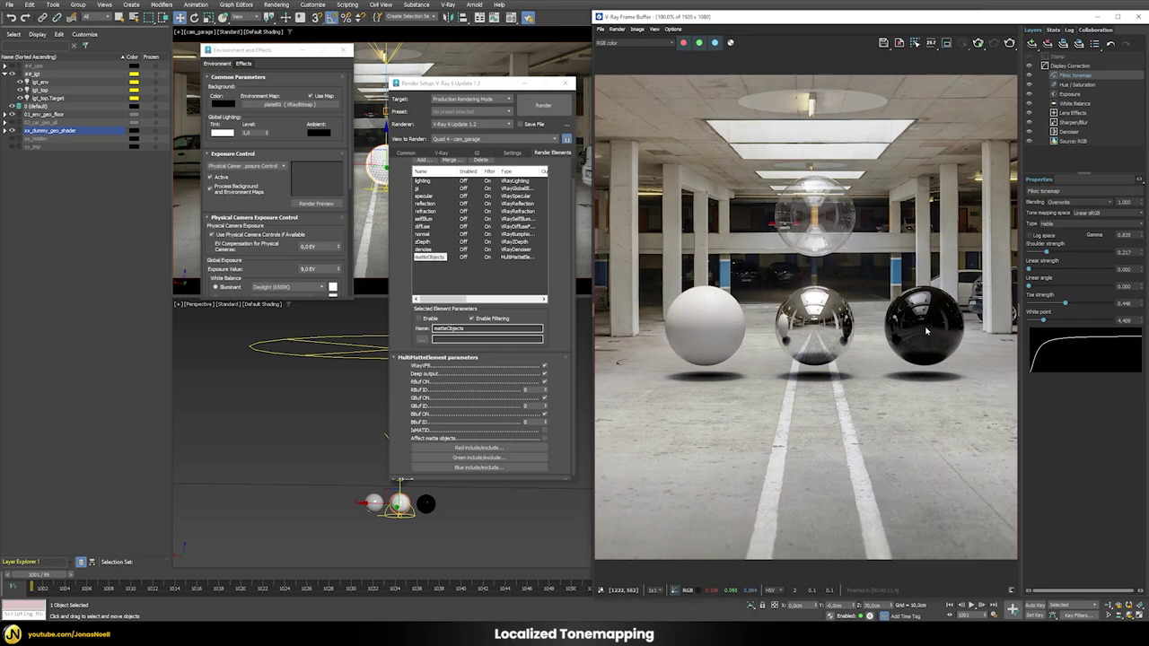
- Review the settings of the White Balance and Filmic tonemap layers
left_click(1068, 85)
left_click(1070, 104)
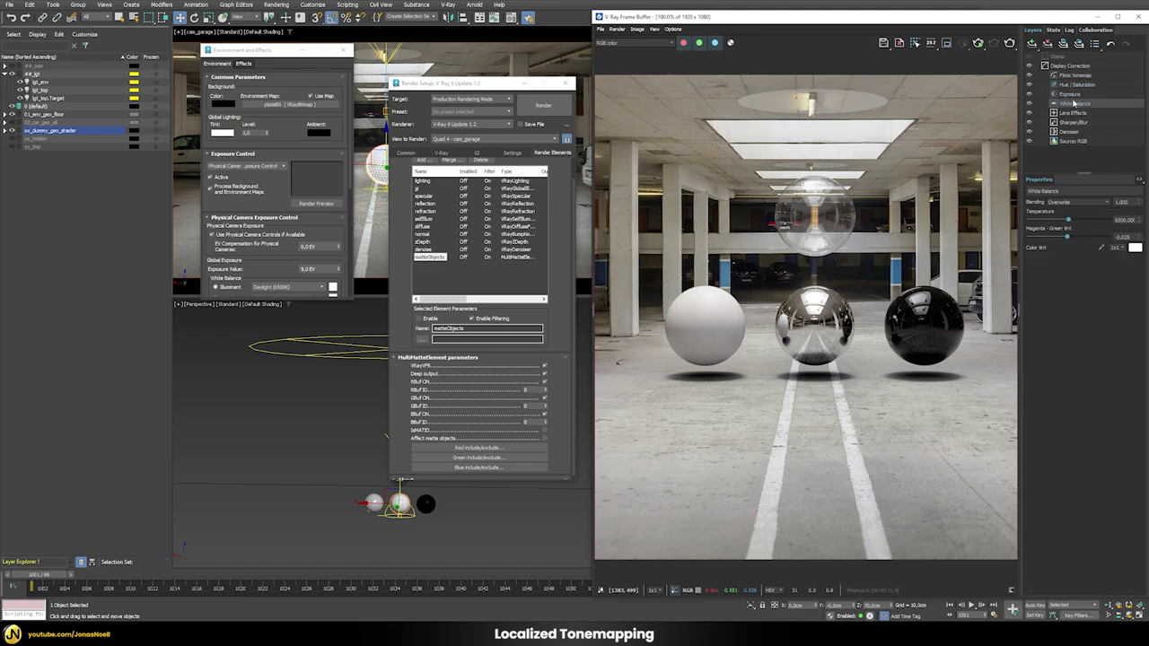
left_click(1074, 76)
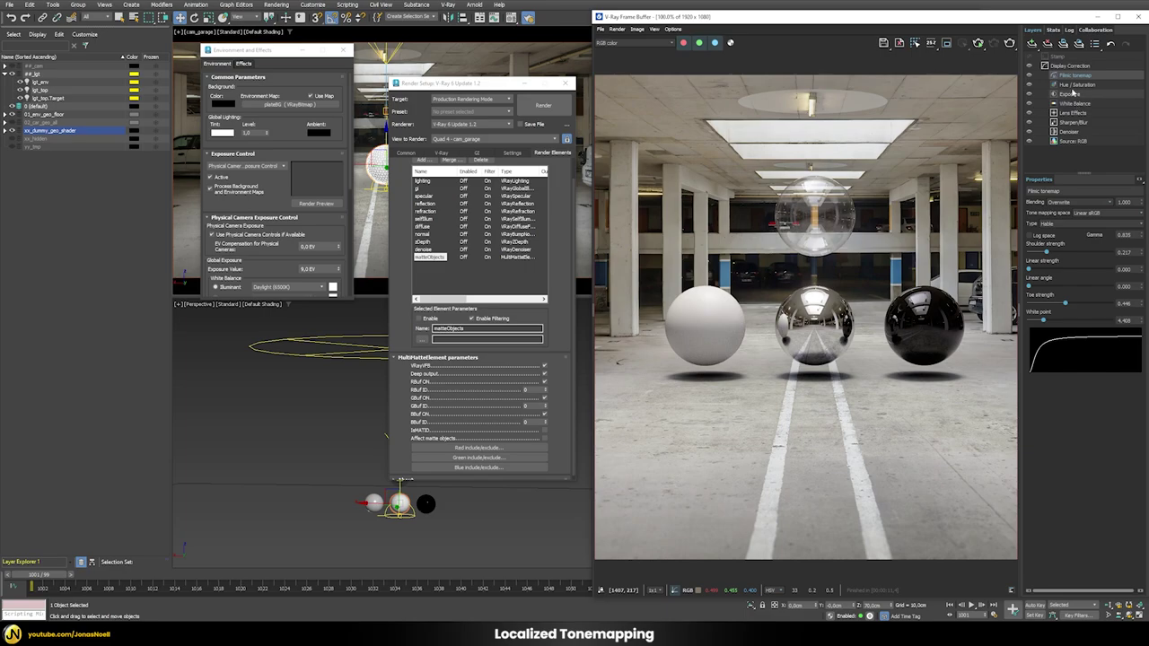
- Try to add a folder layer under Display Correction
left_click(1070, 67)
right_click(1069, 69)
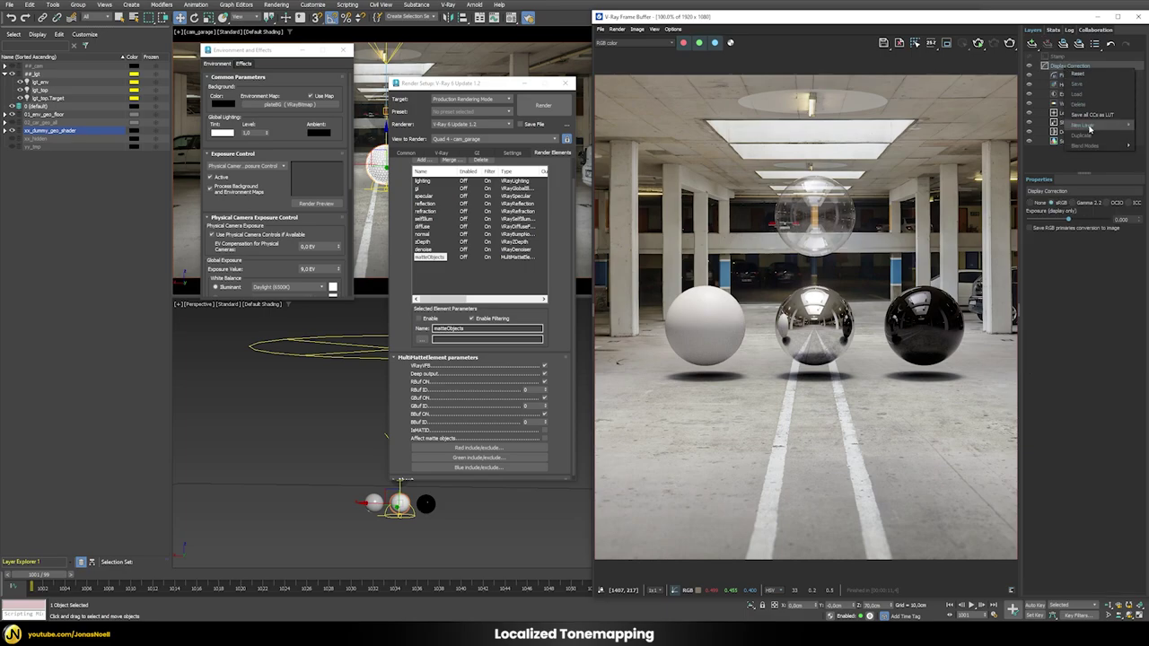
mouse_move(1081, 124)
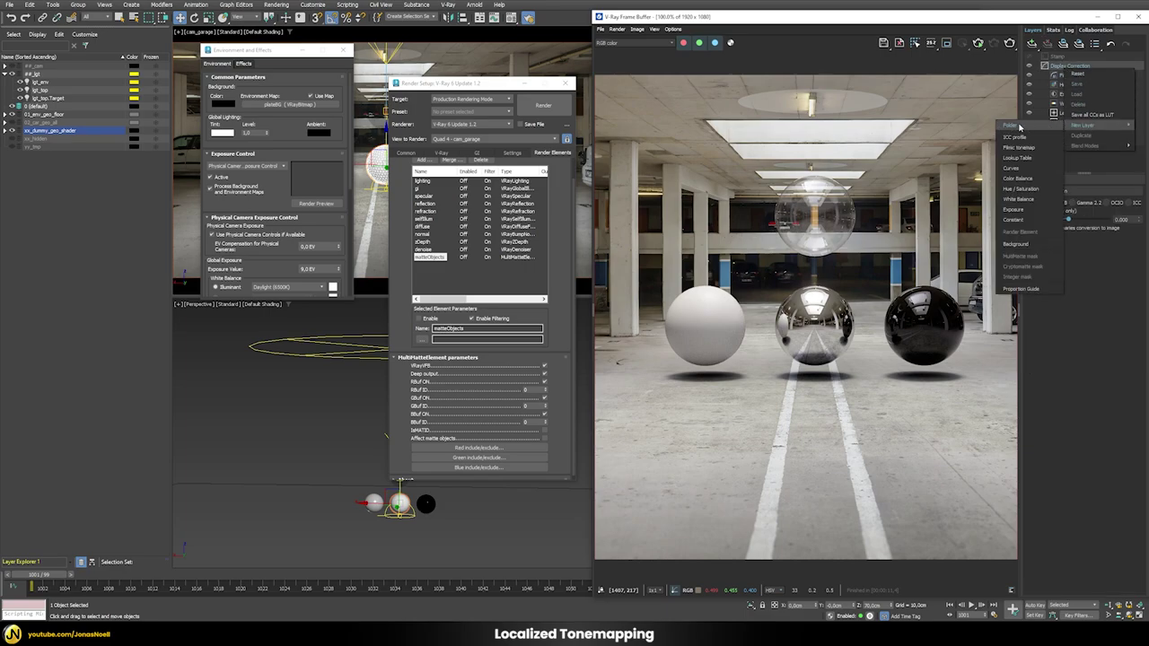
left_click(1019, 127)
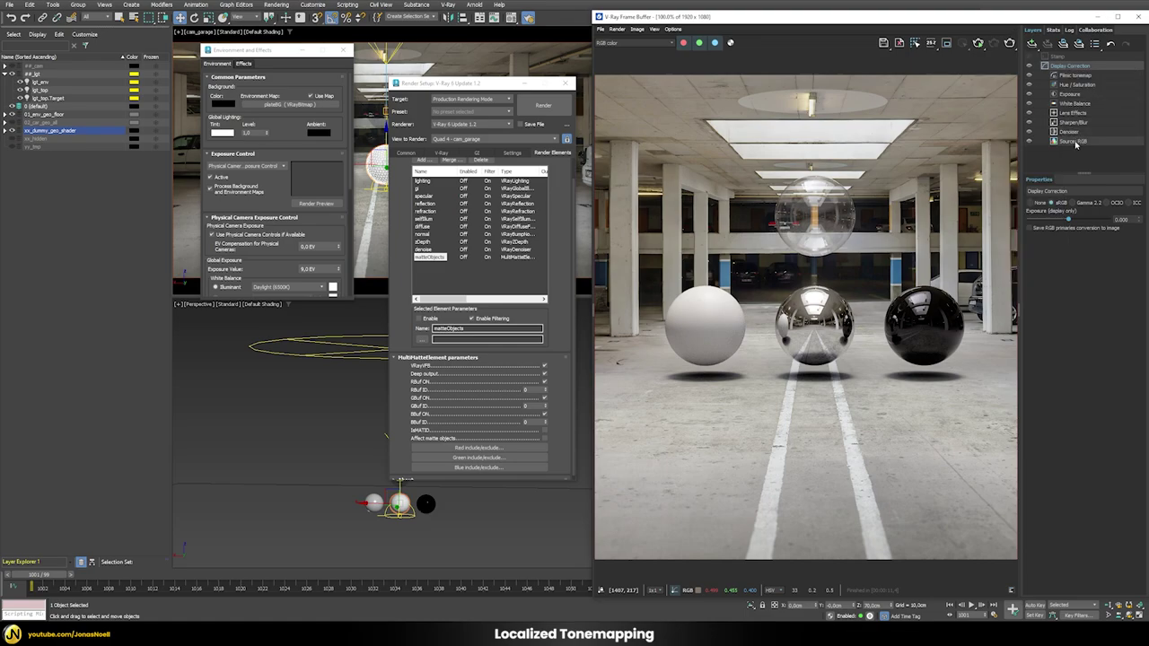
- Switch the Source layer to Composite and add a folder layer inside it
left_click(1074, 142)
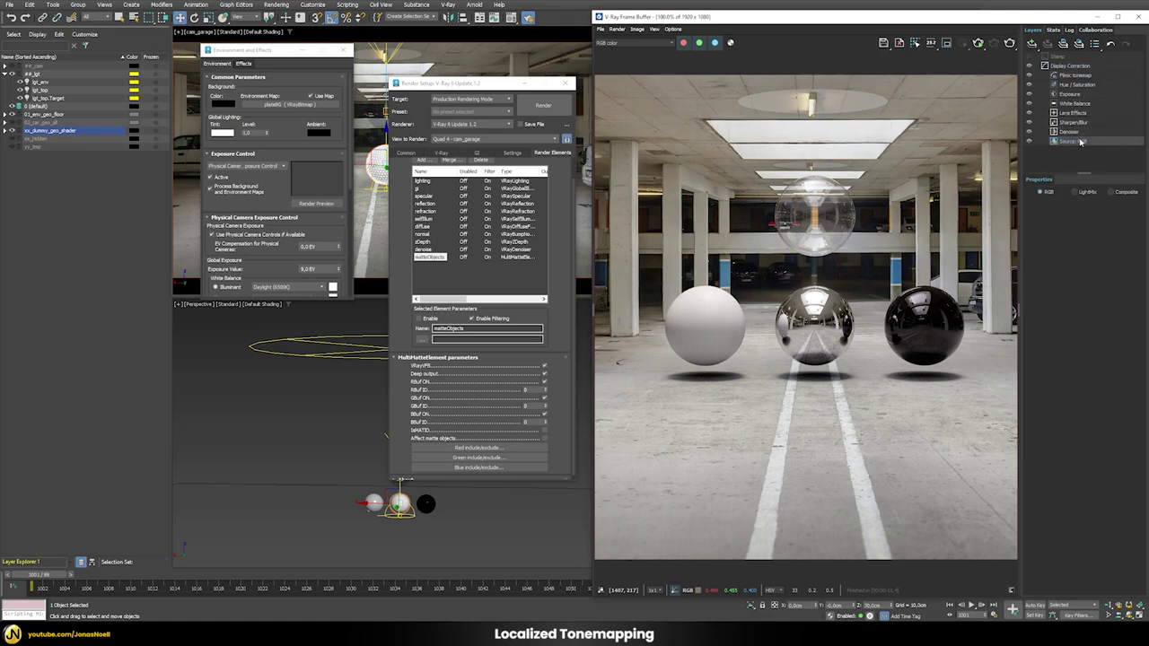
left_click(1110, 191)
right_click(1077, 145)
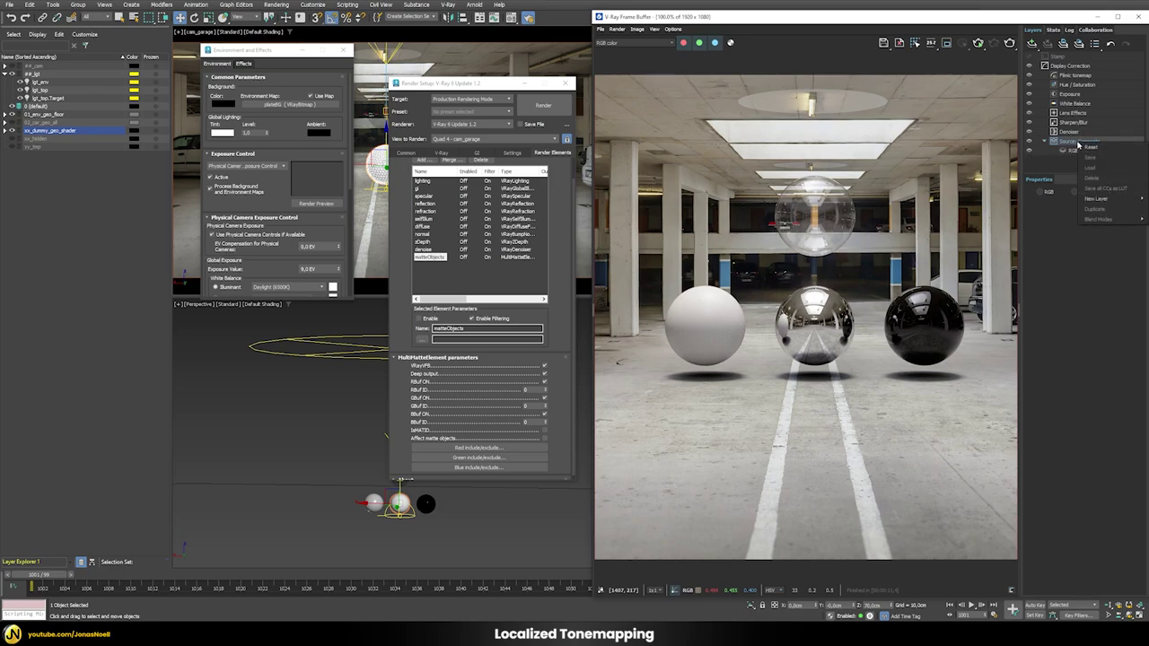
mouse_move(1096, 198)
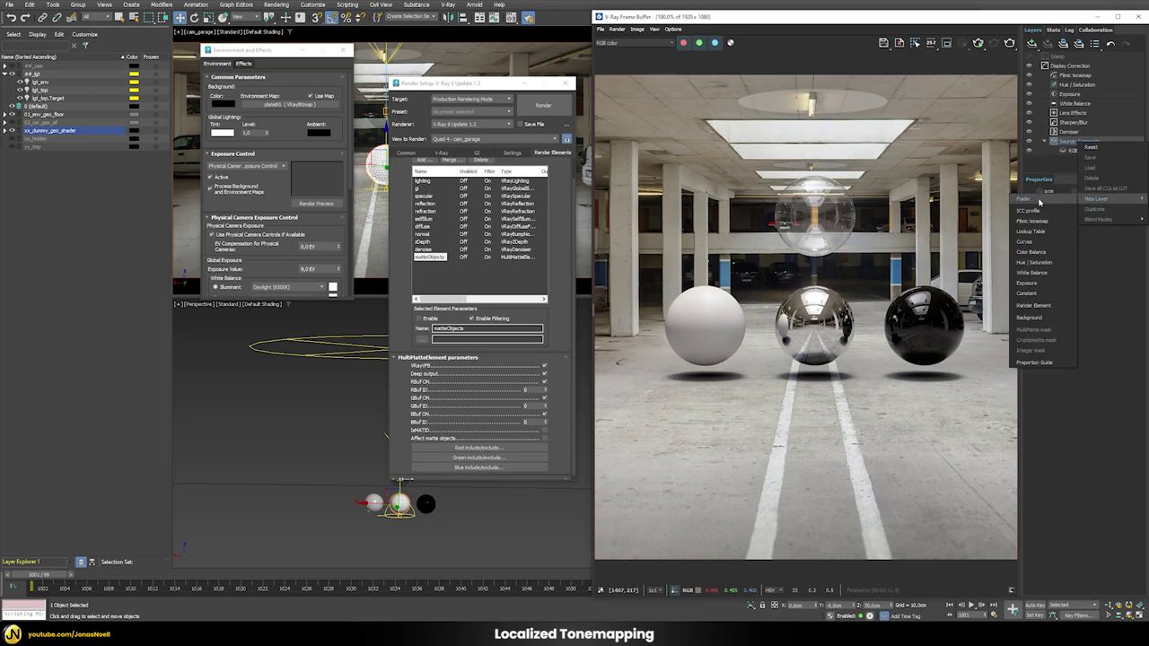
left_click(1038, 201)
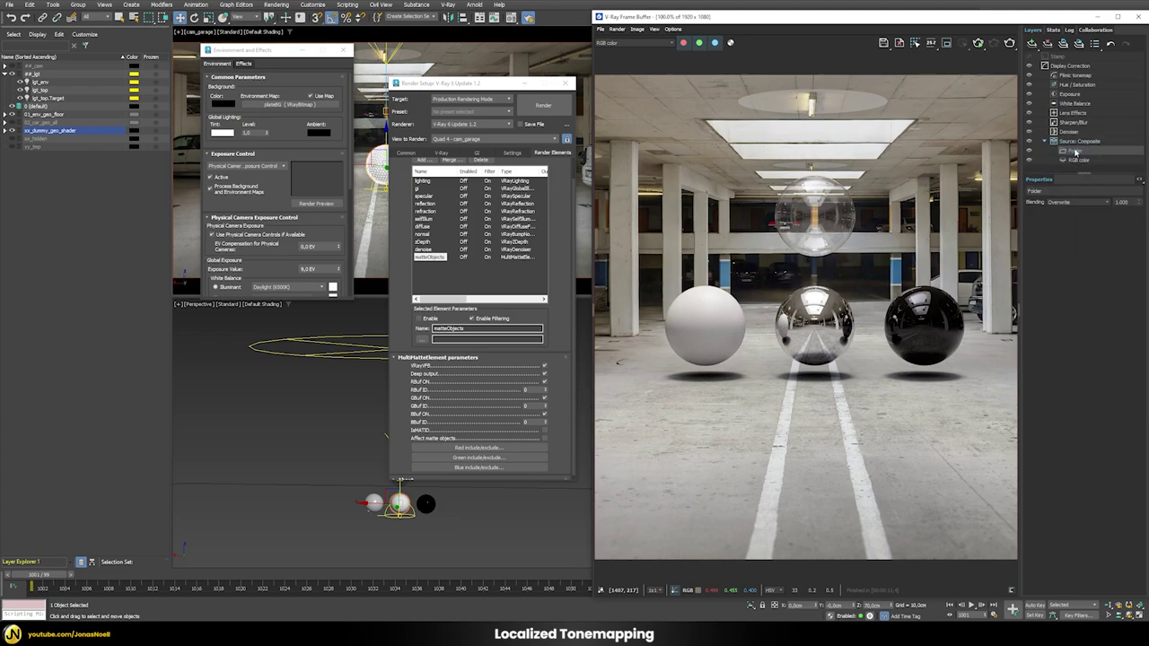
- Move the White Balance, Exposure, Hue / Saturation and Filmic tonemap layers into the new folder
left_click_drag(1074, 104, 1075, 153)
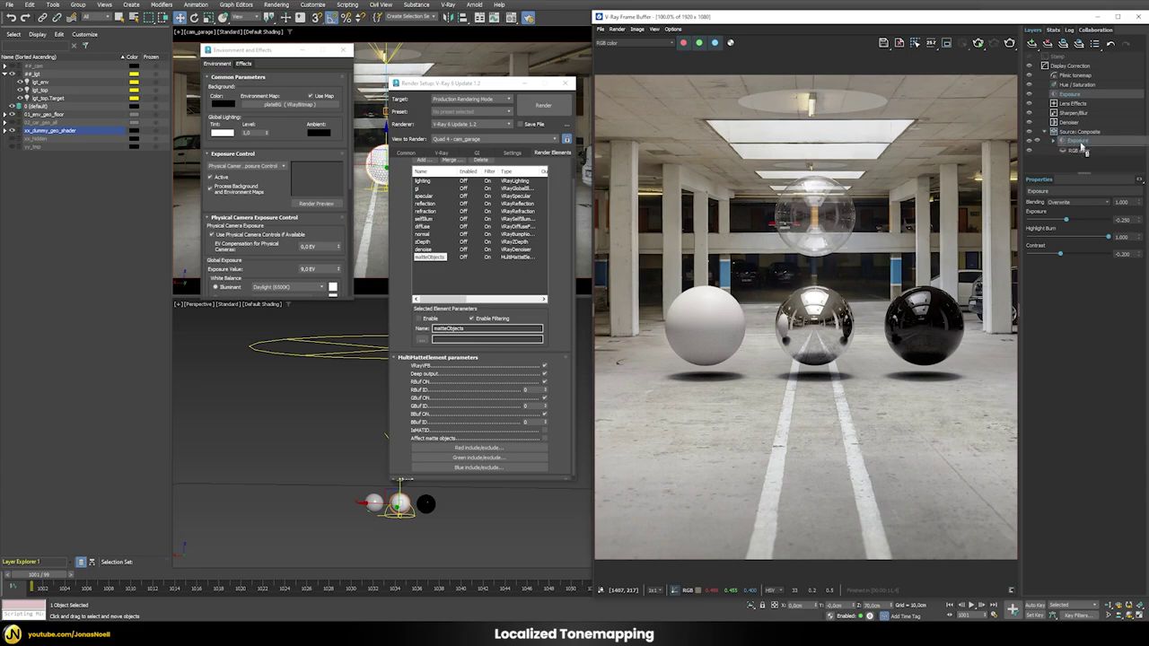
left_click(1076, 84)
key("Delete")
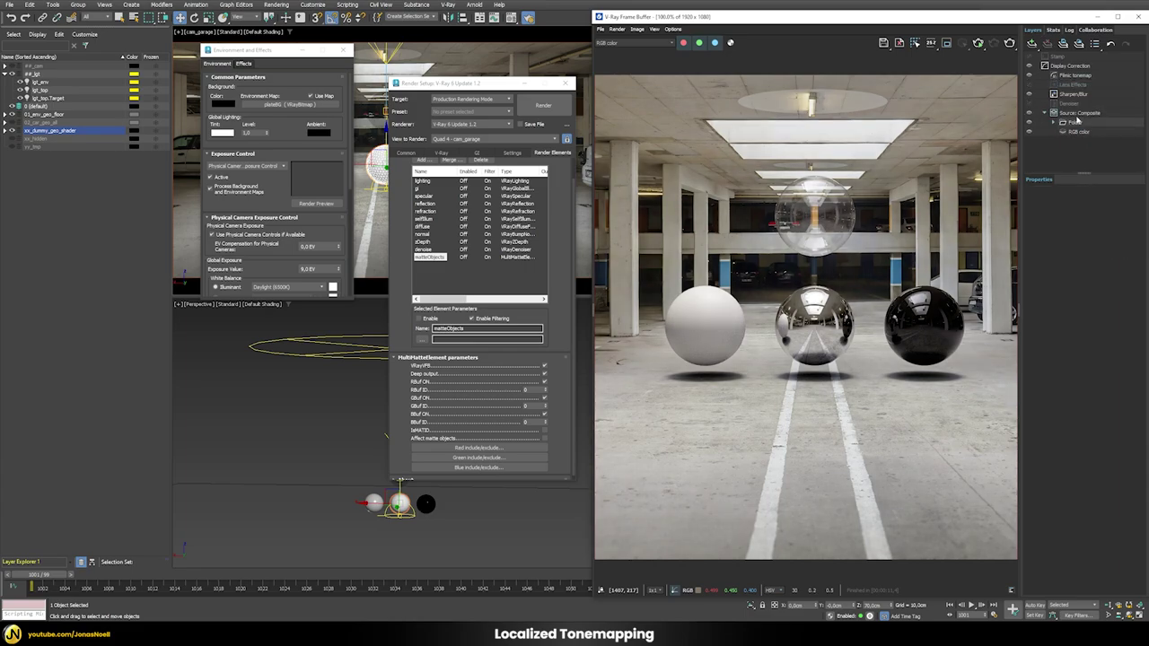
left_click(1076, 77)
key("Delete")
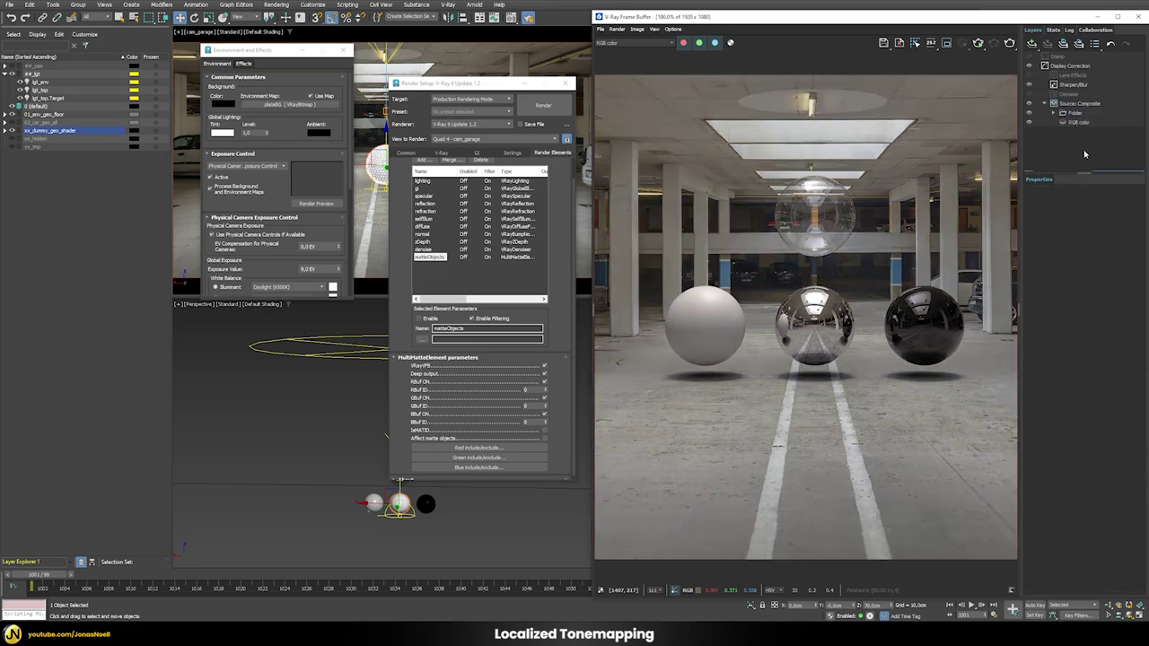
- Rename the folder LUT_3d and toggle its visibility to compare its combined effect on the render
left_click(1076, 112)
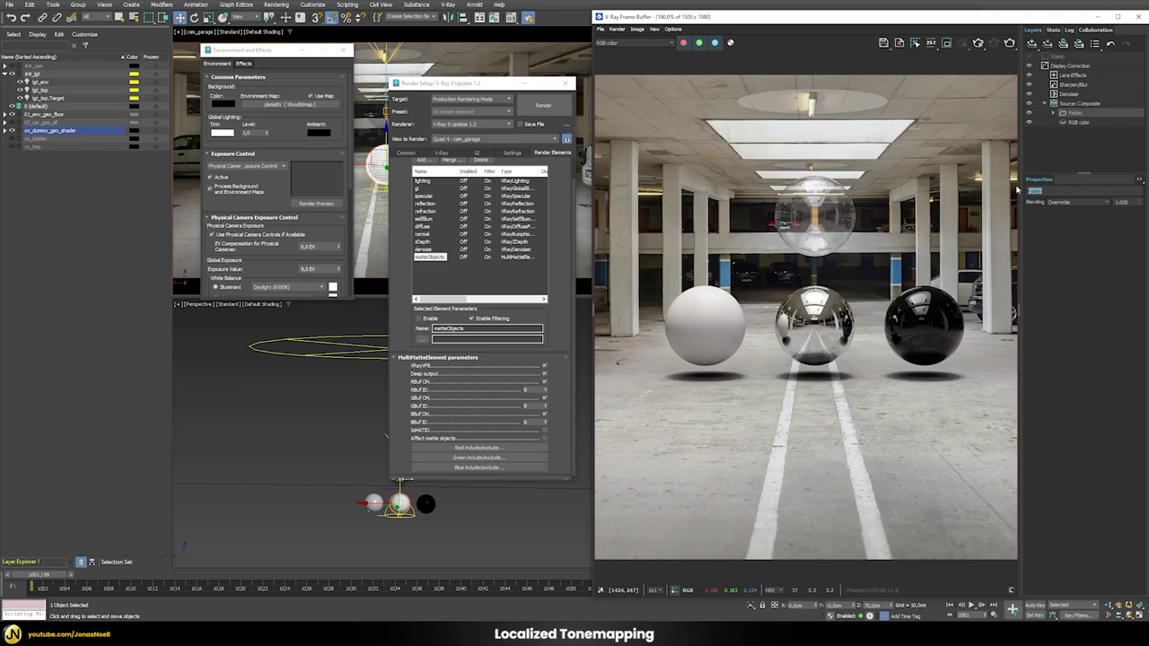
type("LUT_3d")
left_click(1029, 114)
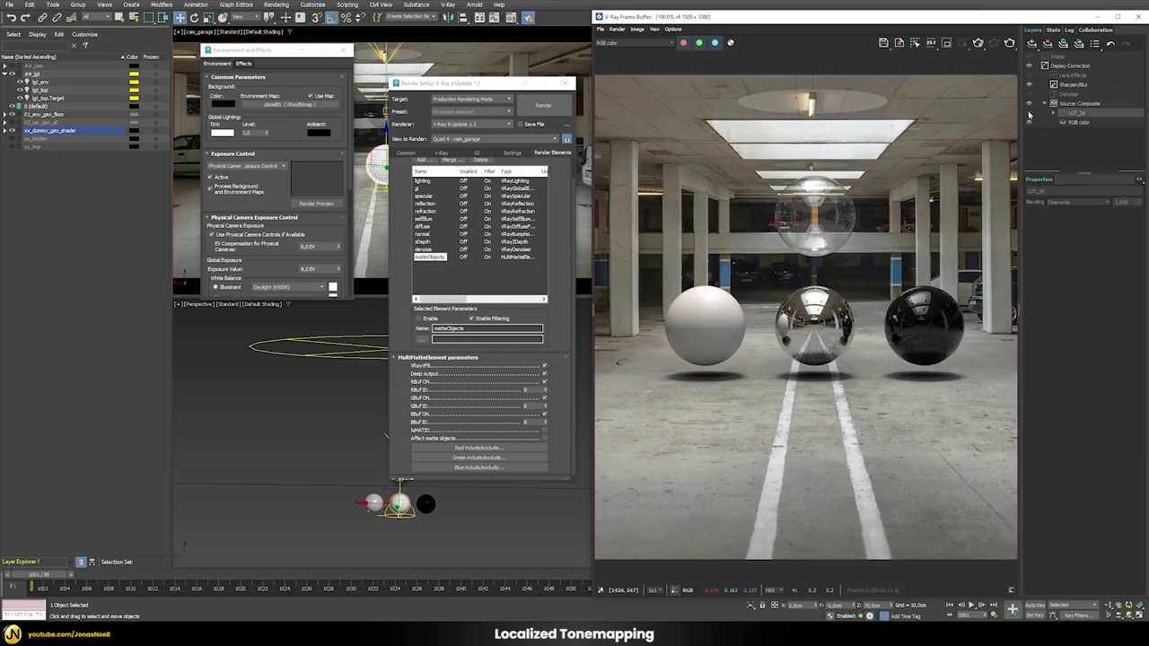
- Add a MultiMatte mask using the red channel of matteObjects to the LUT_3d folder and toggle the folder to compare its effect
right_click(1080, 115)
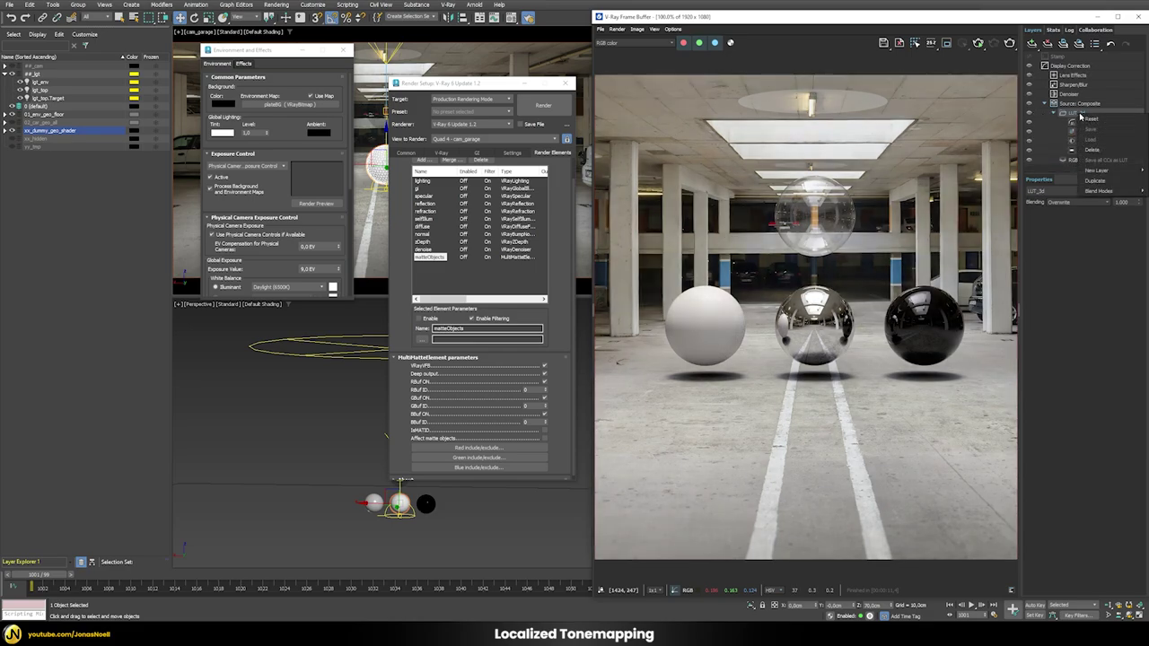
mouse_move(1085, 172)
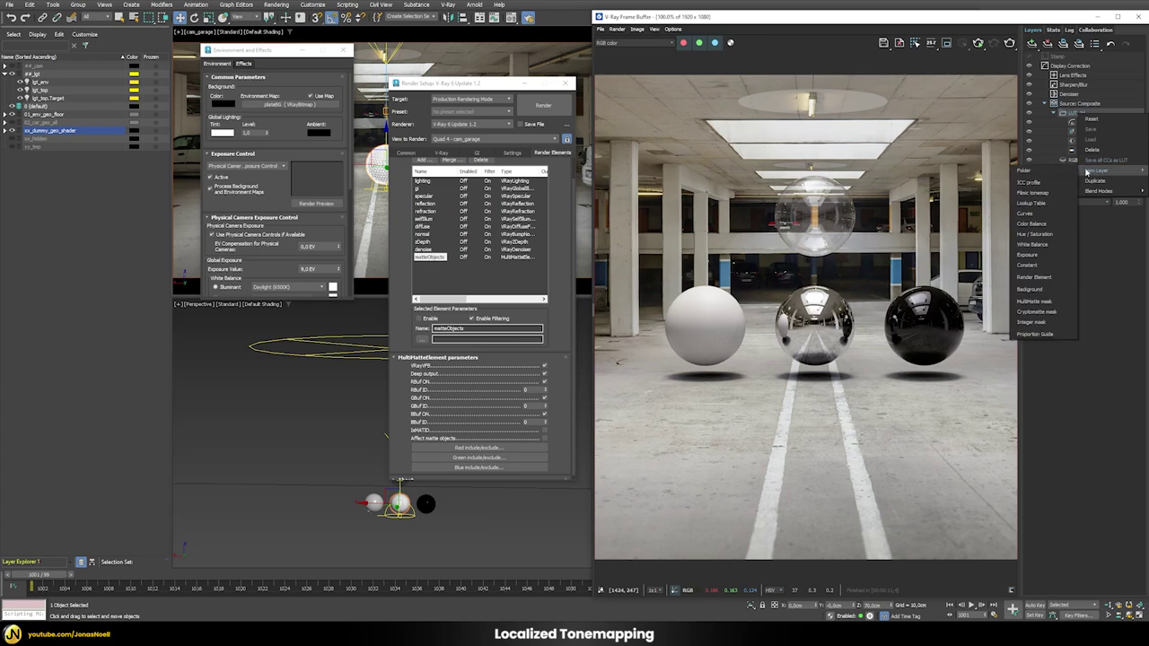
left_click(1033, 304)
left_click(1044, 231)
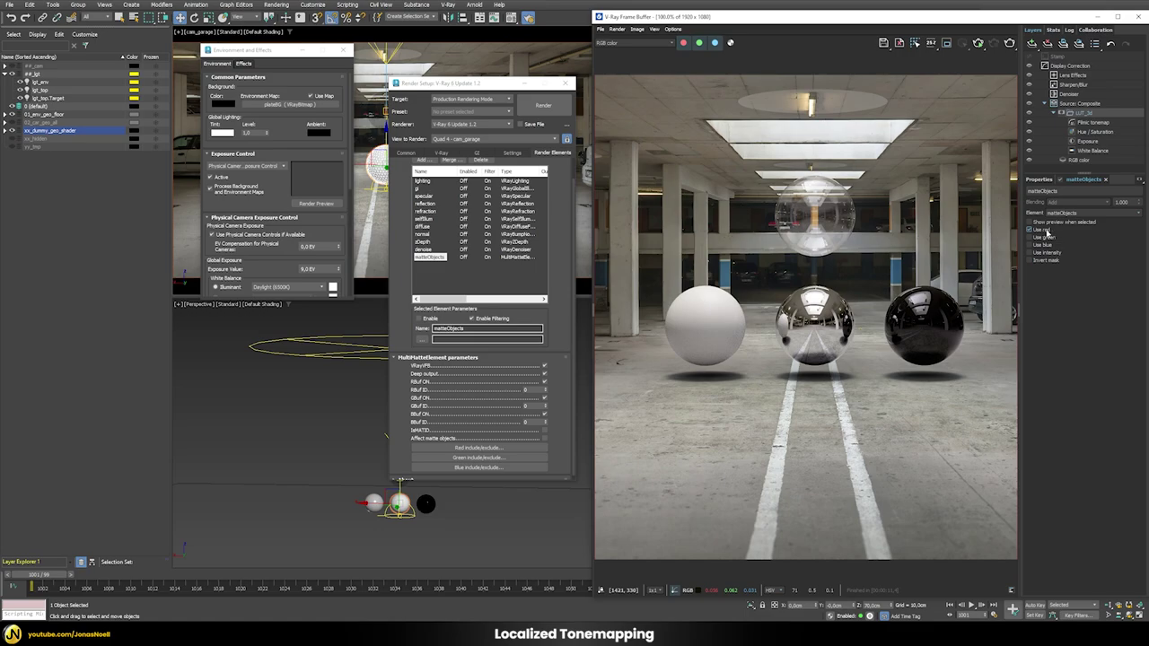
left_click(1028, 114)
left_click(1028, 115)
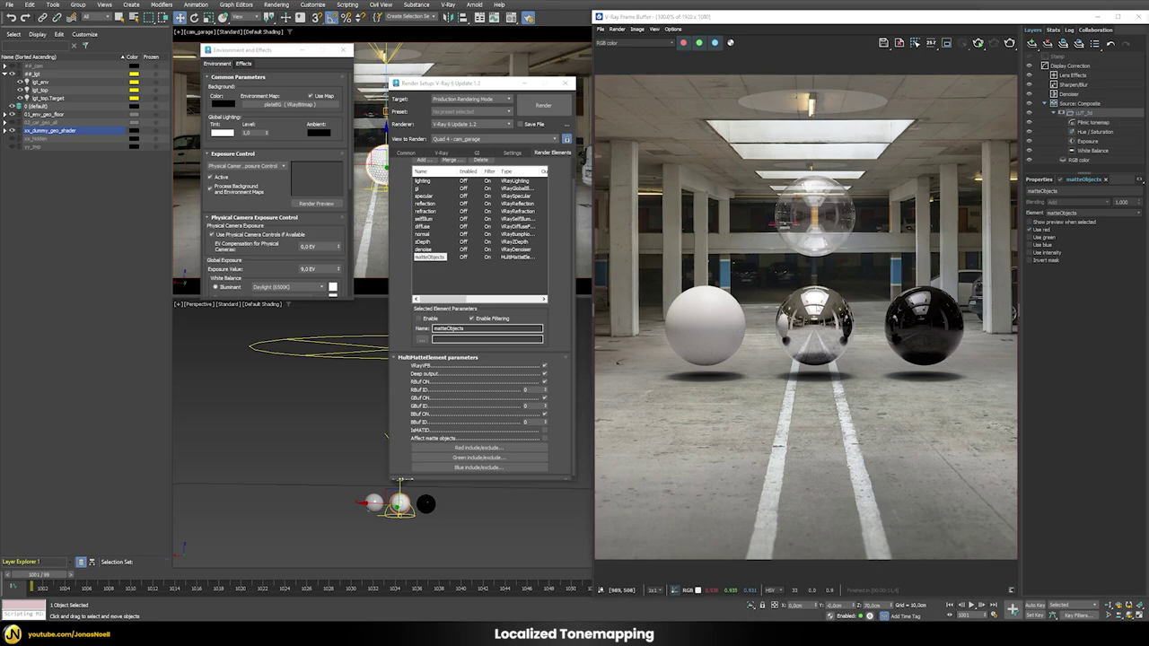
- Compare the chrome sphere with Lens Effects off and on, and examine the Lens Effects threshold setting
scroll(817, 299, "up", 4)
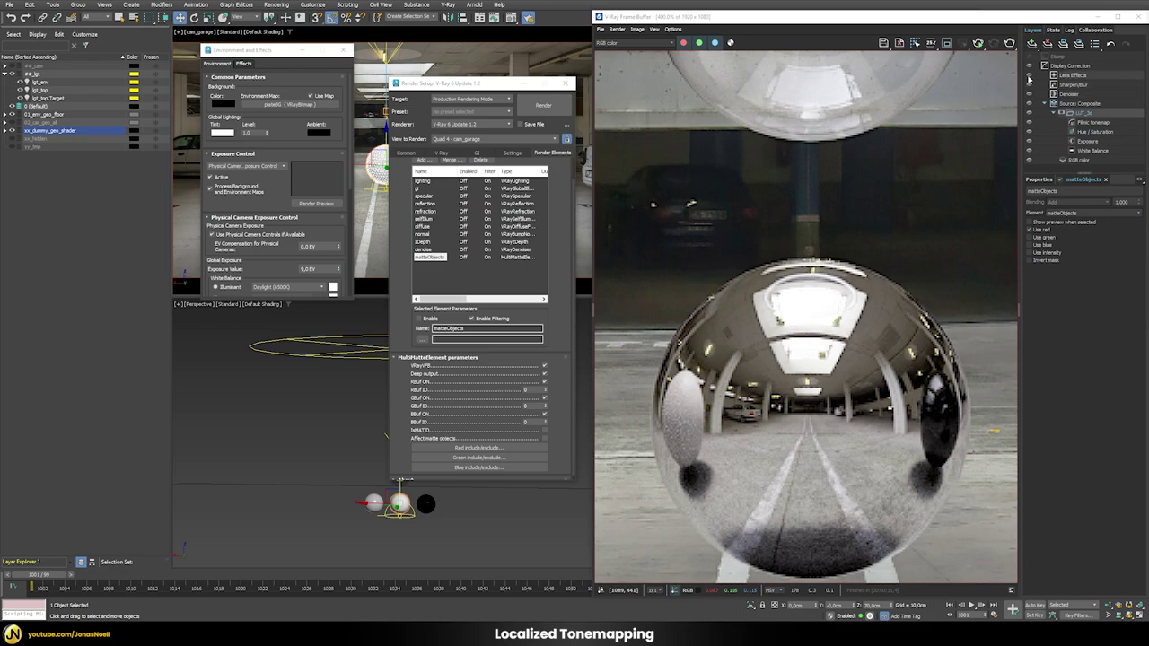
left_click(1028, 77)
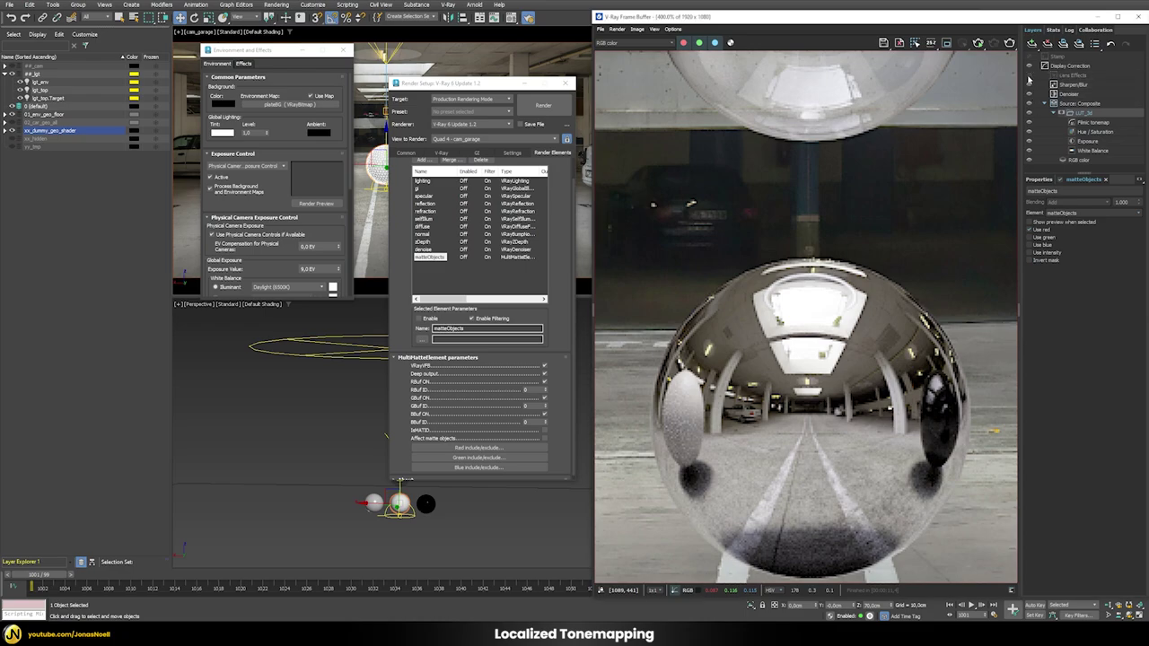
left_click(1028, 77)
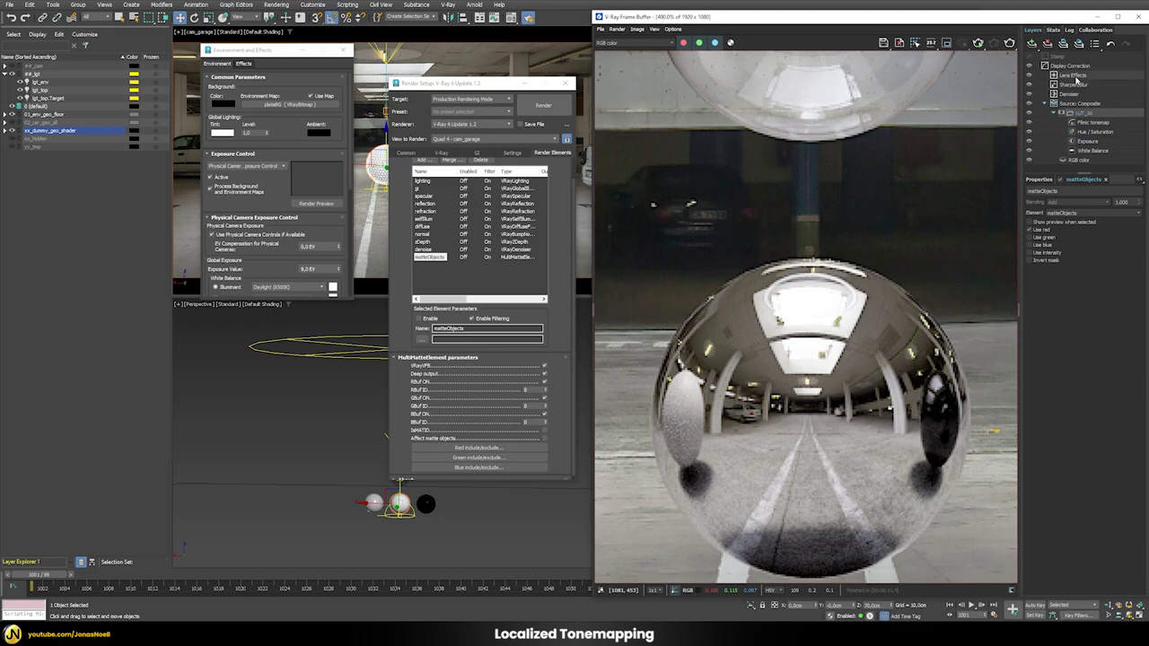
left_click(1074, 77)
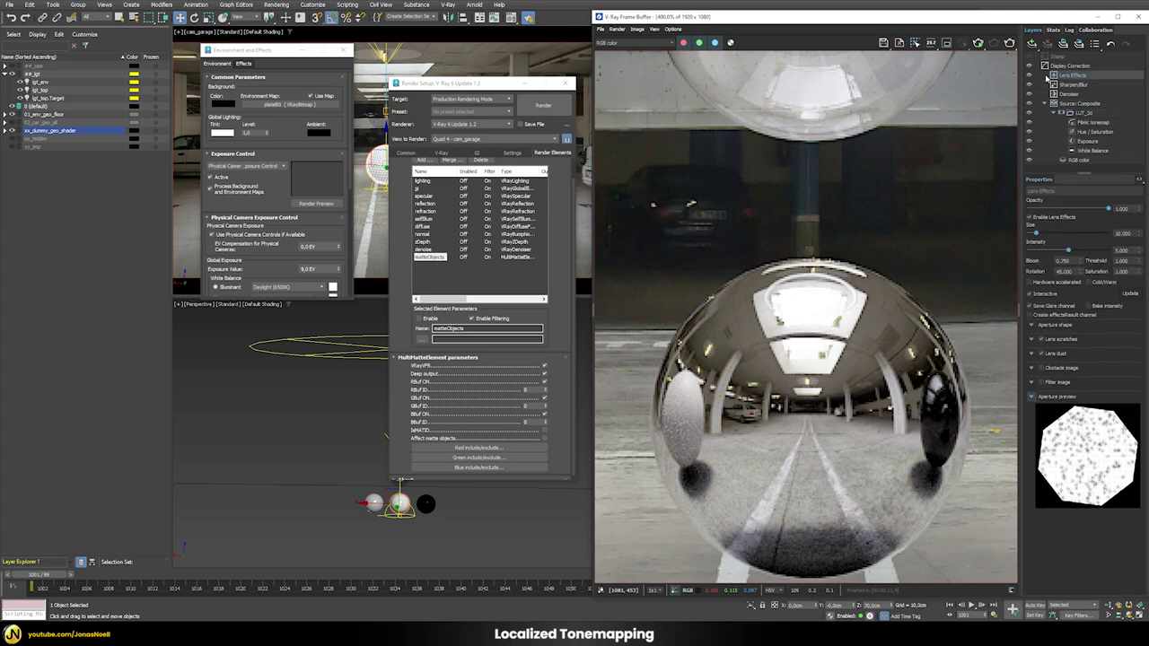
left_click(1122, 260)
key("Return")
- Move the LUT_3d folder out of the composite to directly above Lens Effects, and toggle Lens Effects to compare the result
left_click(1054, 113)
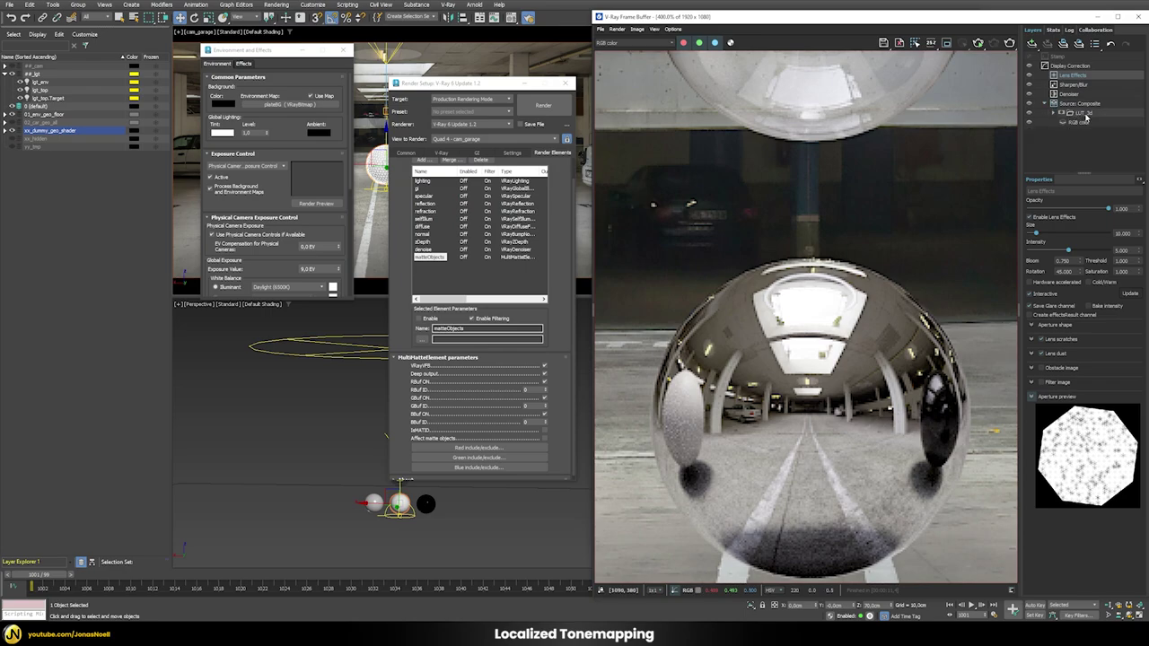
left_click_drag(1086, 114, 1077, 69)
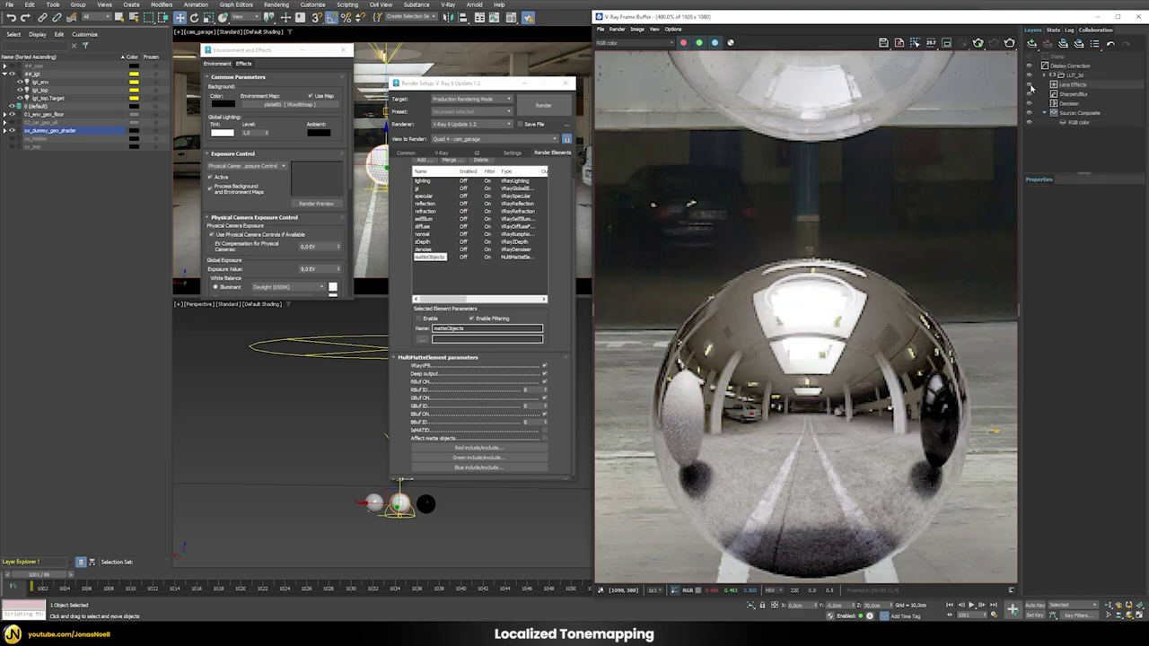
left_click(1030, 86)
left_click(1030, 86)
left_click(1030, 86)
left_click(1030, 86)
left_click(1030, 86)
left_click(1030, 86)
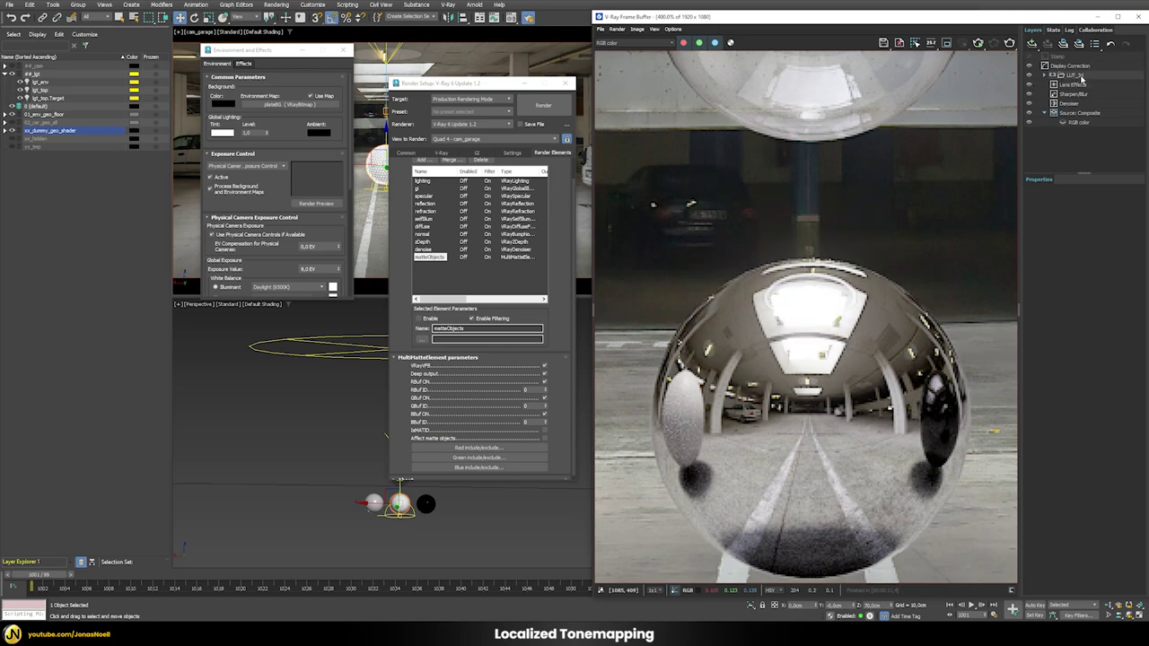
- Review the layers inside the LUT_3d folder and the new layer options available for Display Correction
left_click(1076, 75)
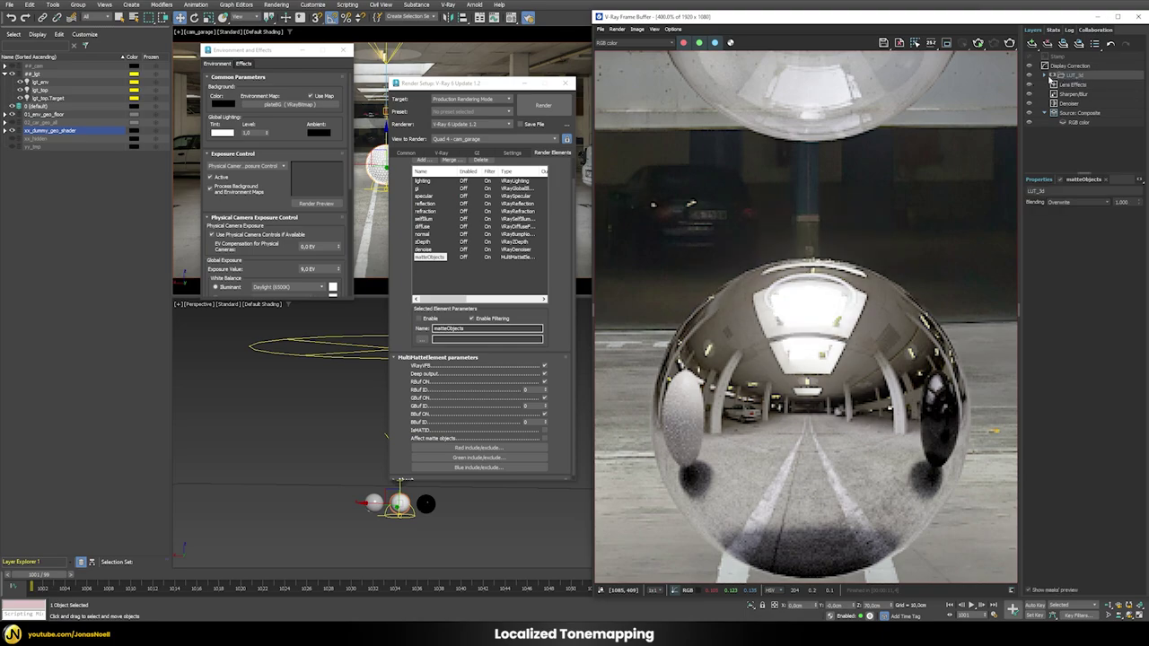
left_click(1045, 75)
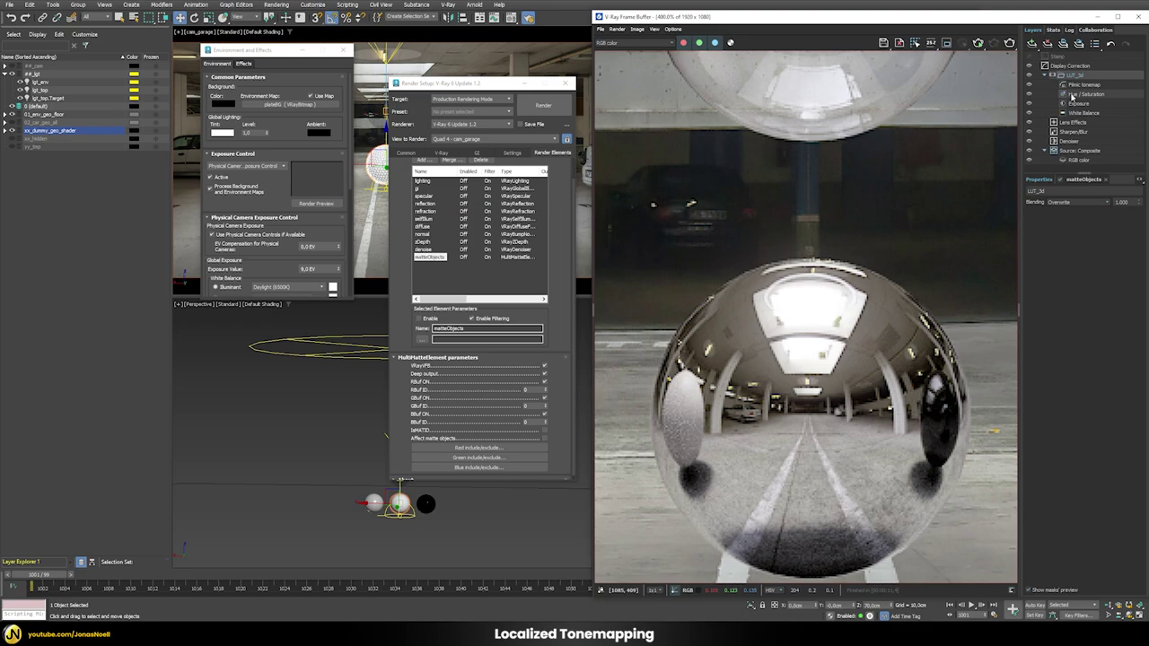
left_click(1045, 75)
left_click(1067, 65)
right_click(1071, 68)
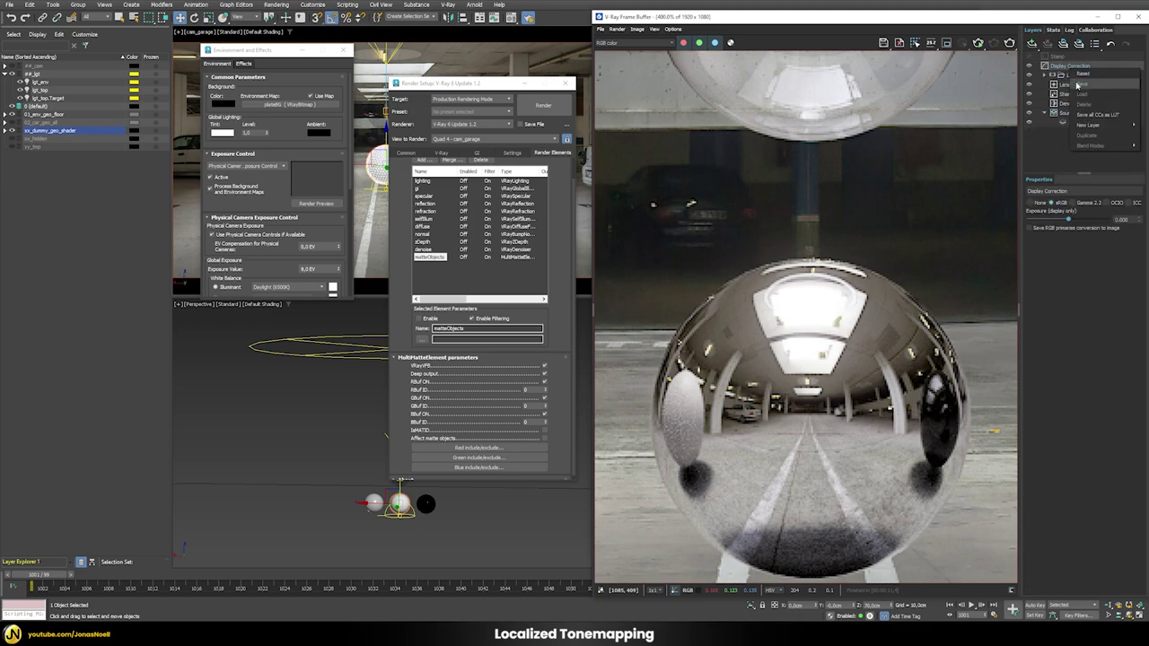
mouse_move(1081, 125)
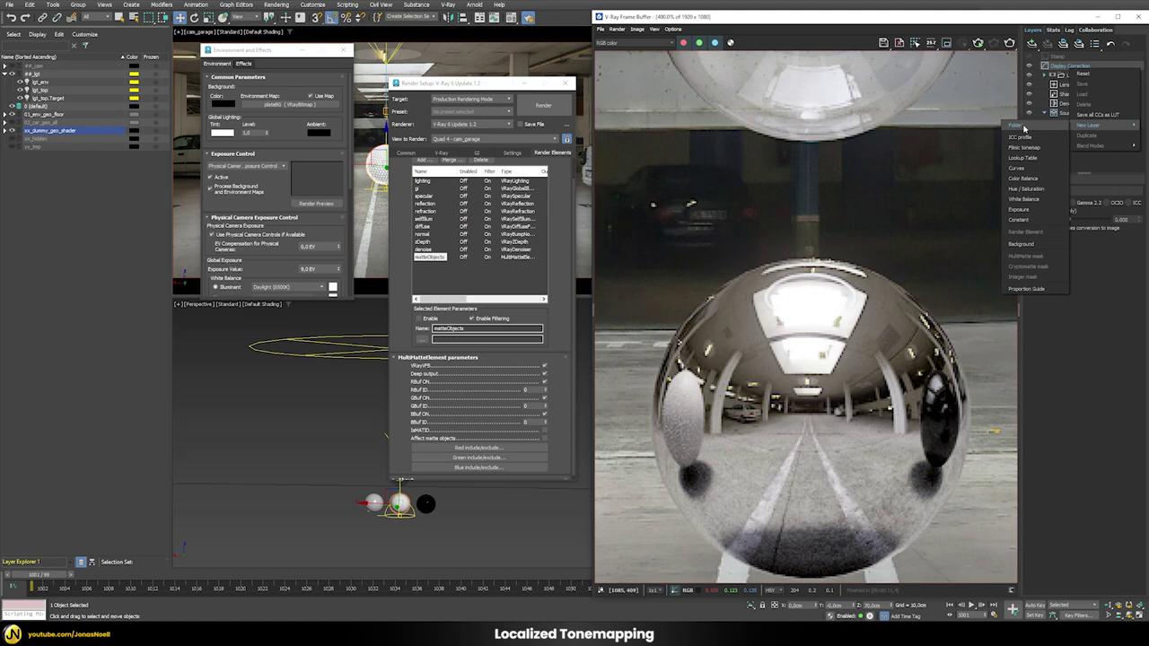
left_click(1072, 136)
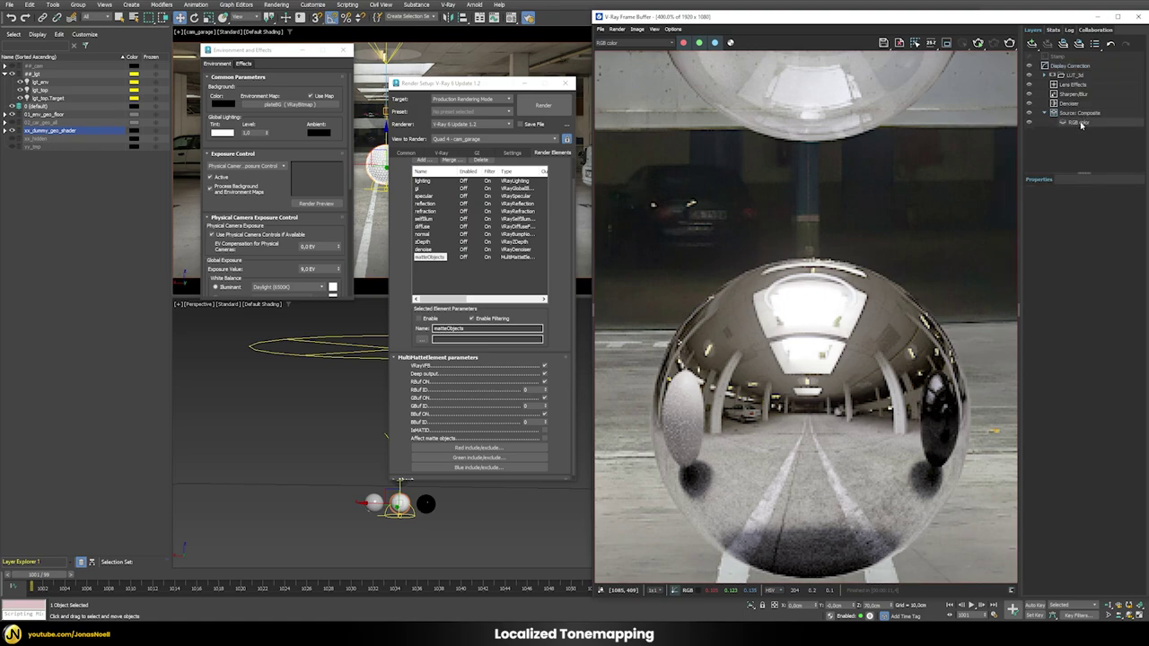
- Toggle the masked LUT_3d folder to compare the chrome sphere with and without the corrections
left_click(1078, 77)
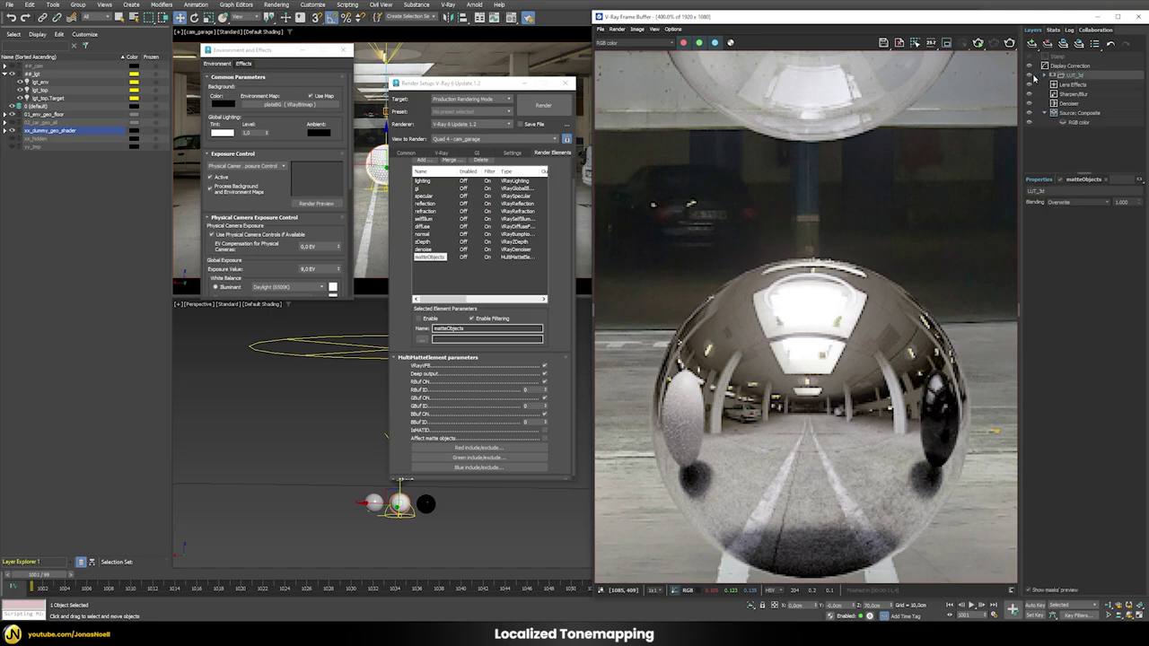
left_click(1029, 75)
left_click(1029, 75)
left_click(1052, 75)
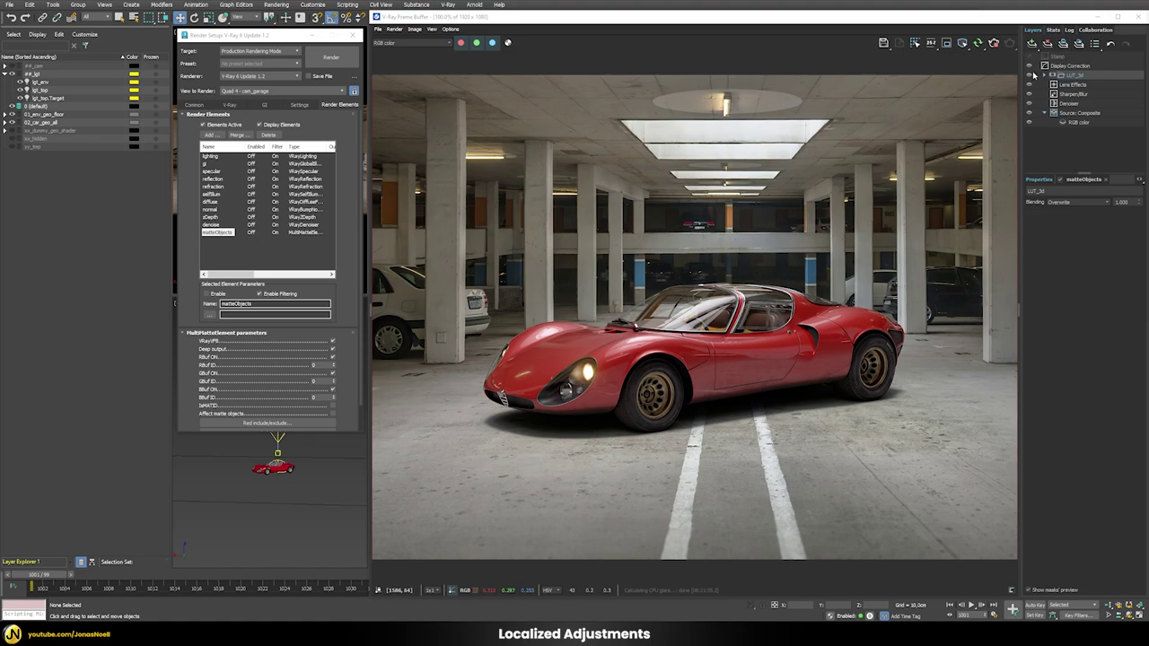
- Toggle the LUT_3d folder on the red car render to compare the car with and without the localized adjustments
left_click(1029, 76)
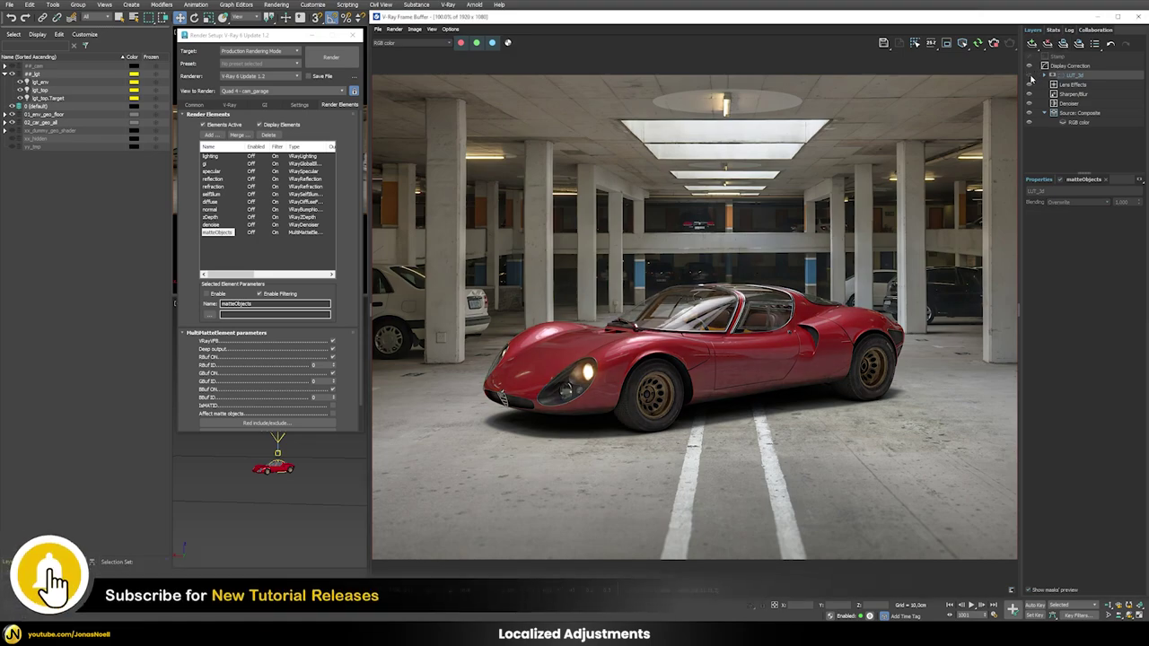
left_click(1029, 76)
left_click(1029, 76)
left_click(1029, 75)
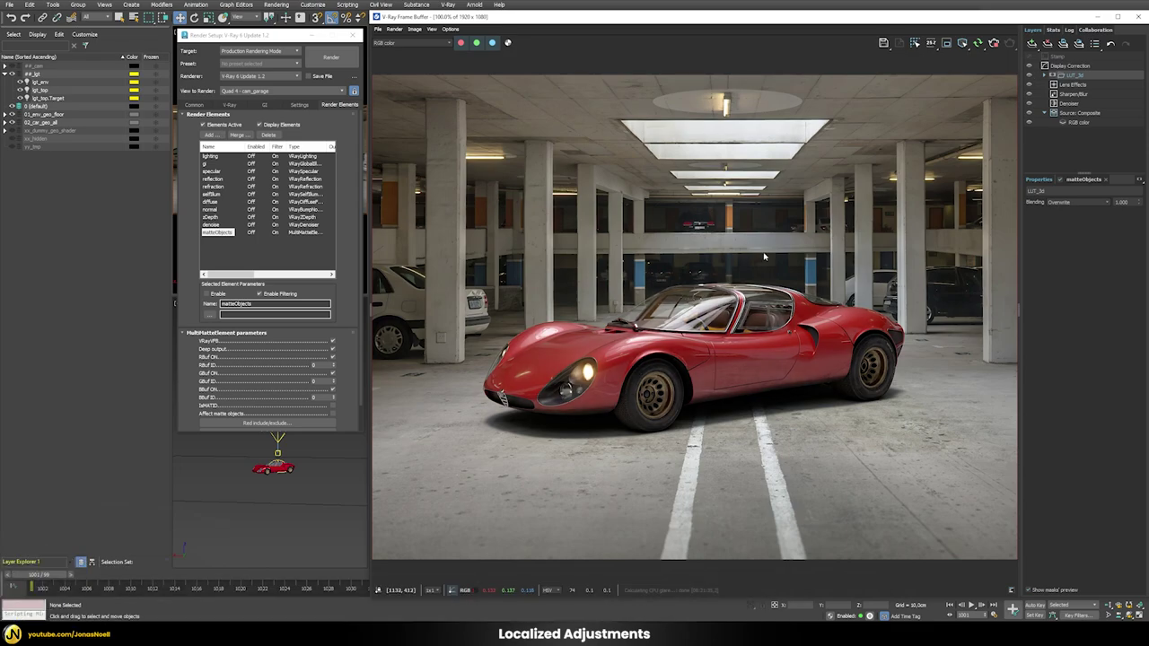
left_click(1030, 79)
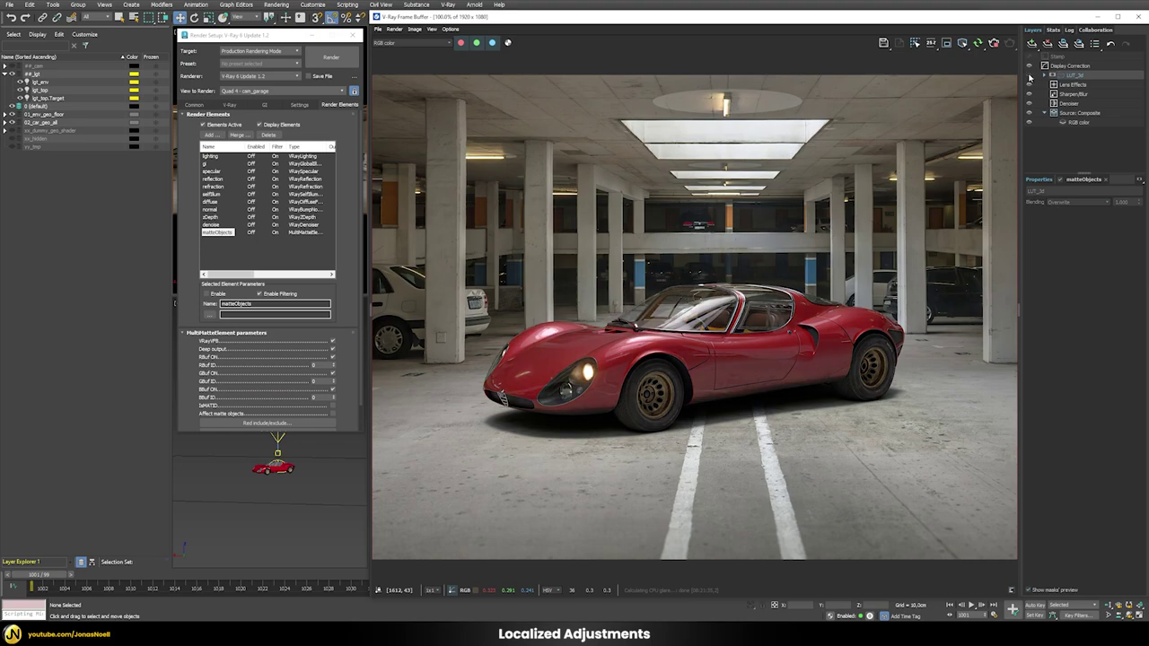
- View the matteObjects element, return to RGB color, and toggle the LUT_3d folder to compare the masked adjustments on the car
left_click(384, 42)
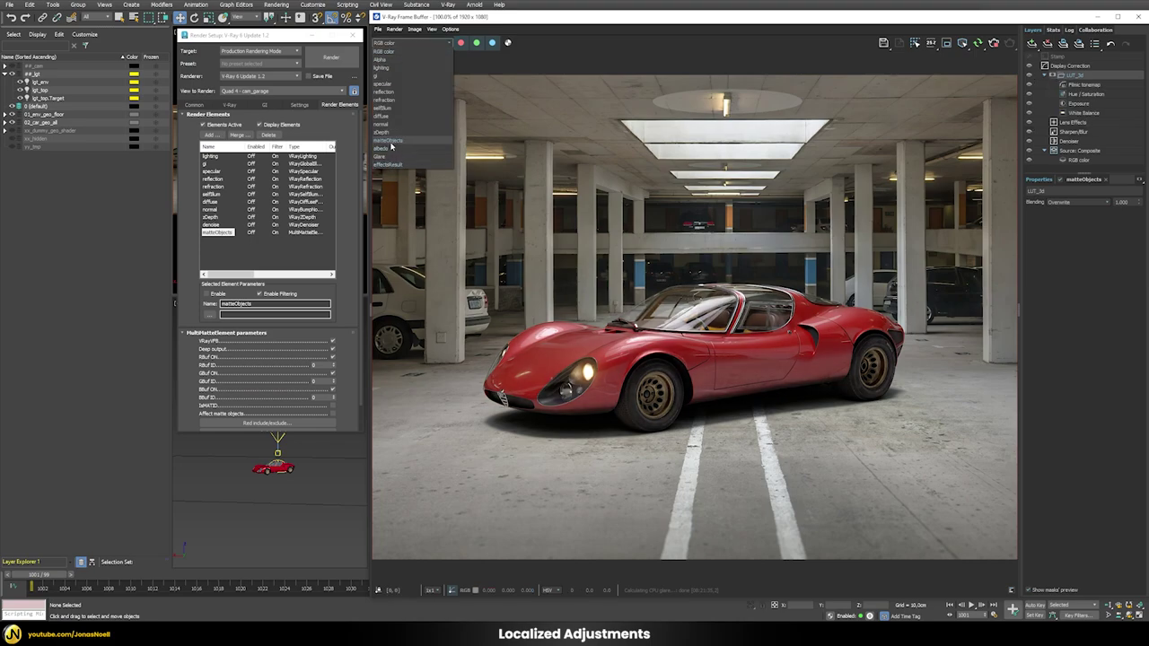
left_click(388, 165)
left_click(415, 43)
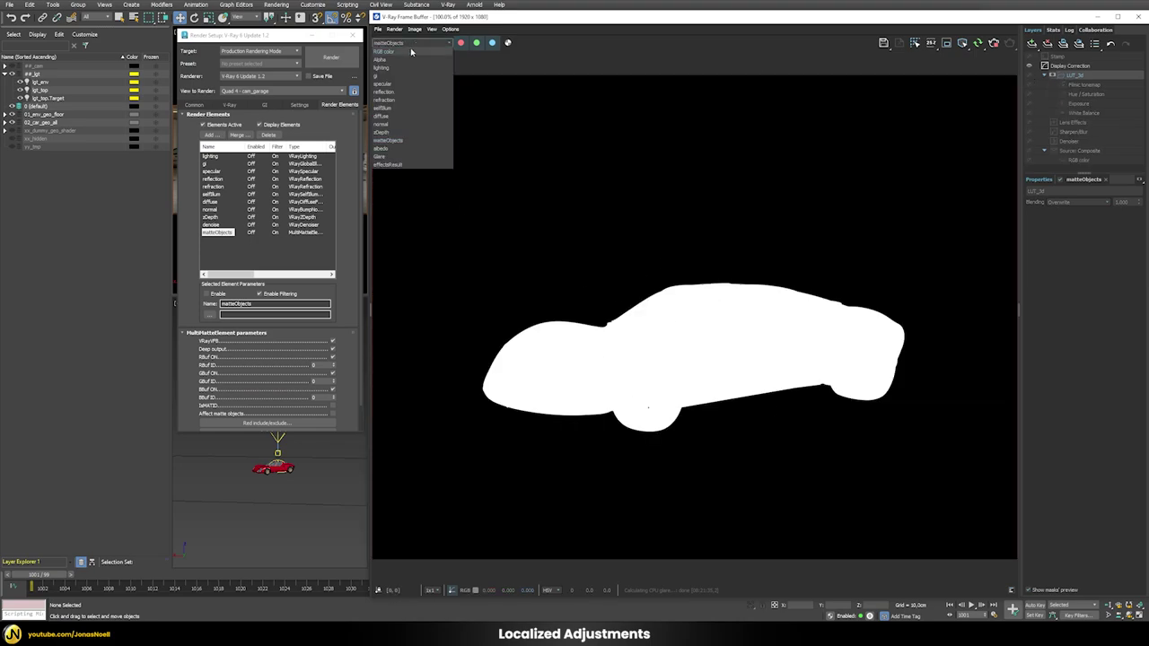
left_click(410, 51)
left_click(1029, 79)
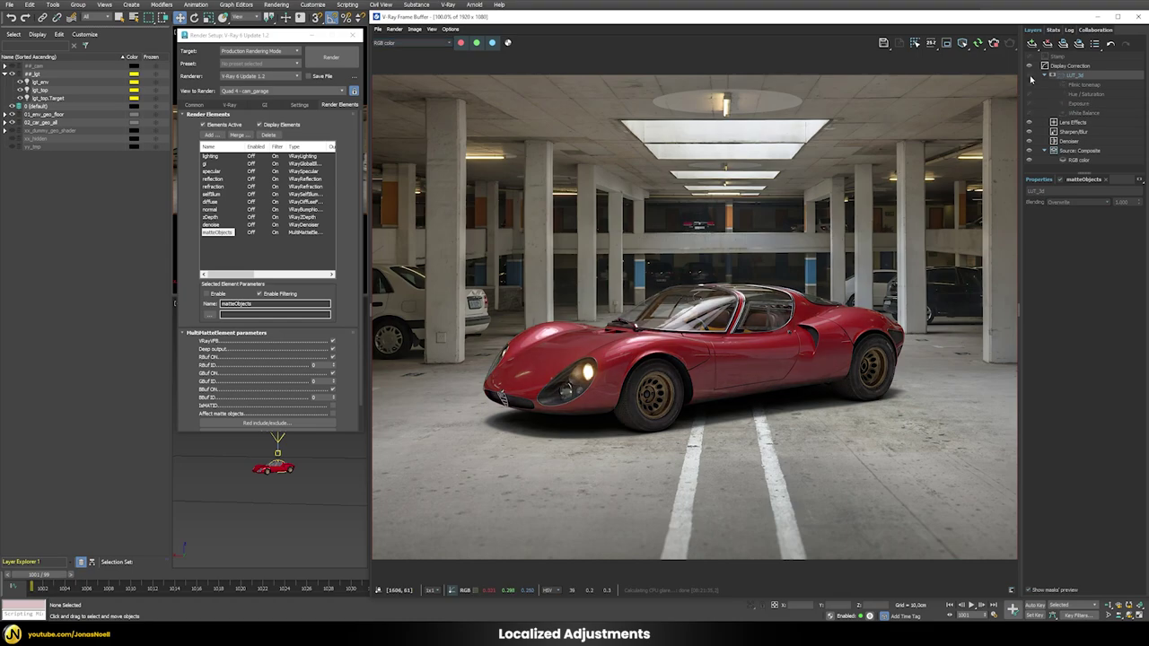
left_click(1029, 79)
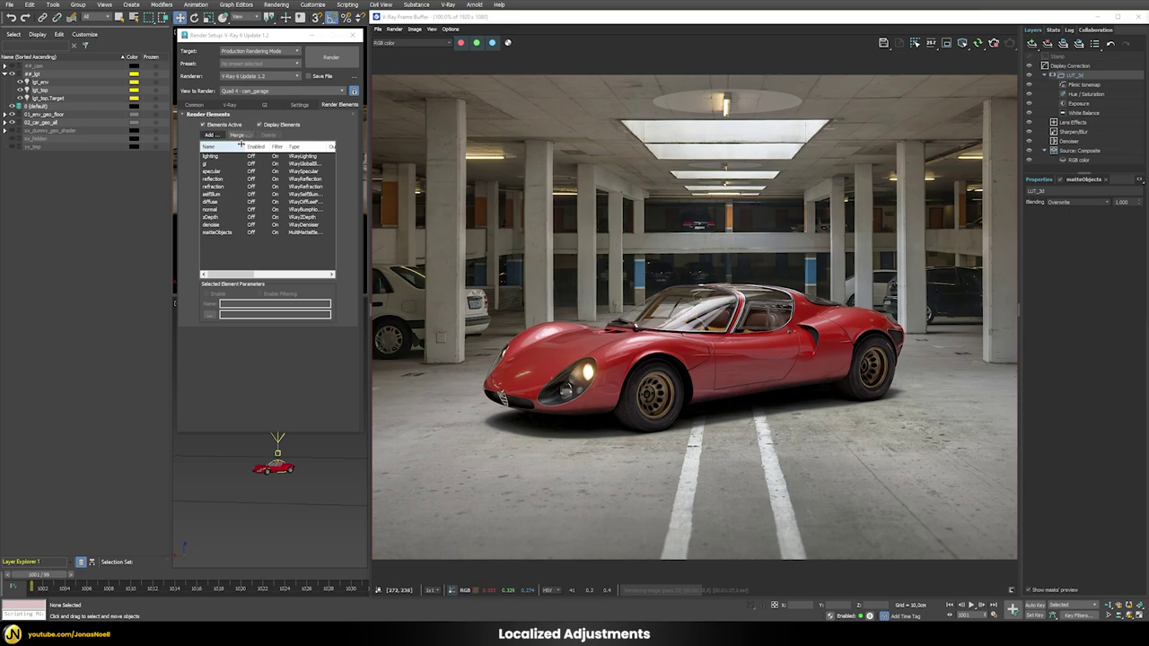
- Add a VRayCryptomatte render element and set its ID type to Node material name
left_click(213, 135)
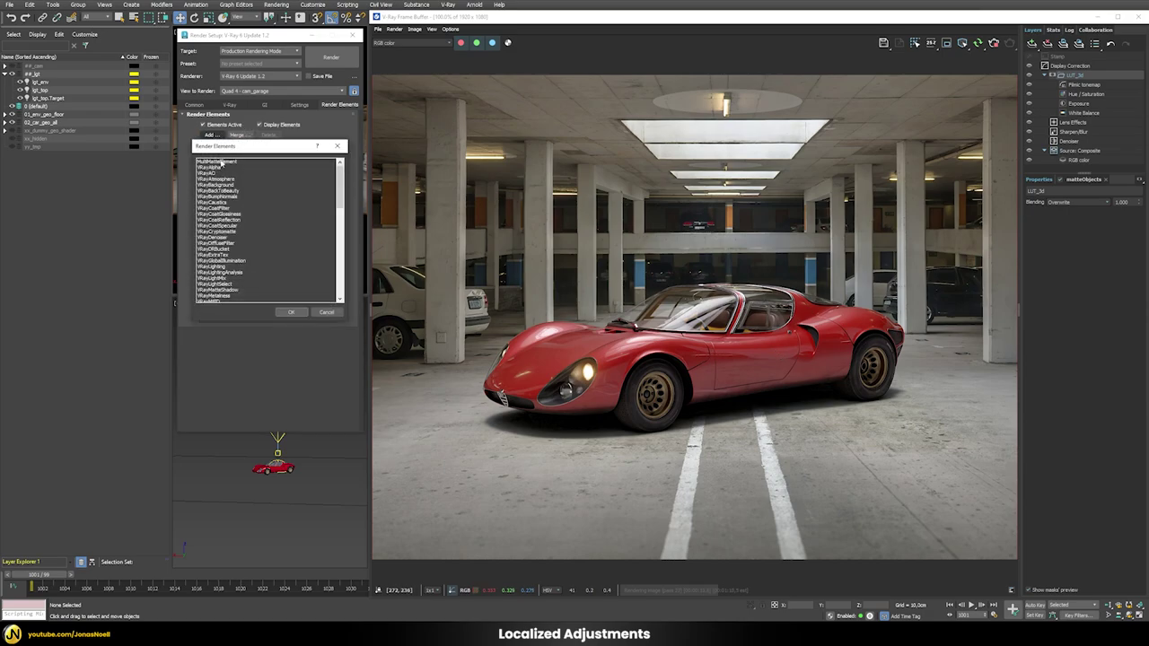
double_click(232, 232)
left_click(300, 357)
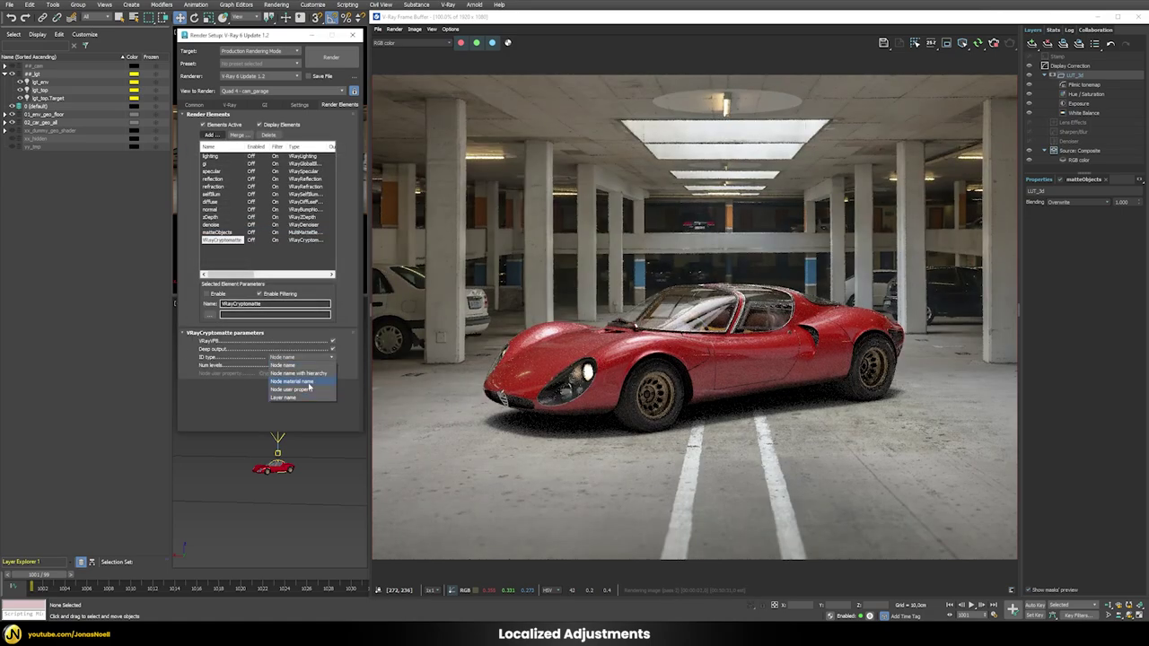
left_click(309, 384)
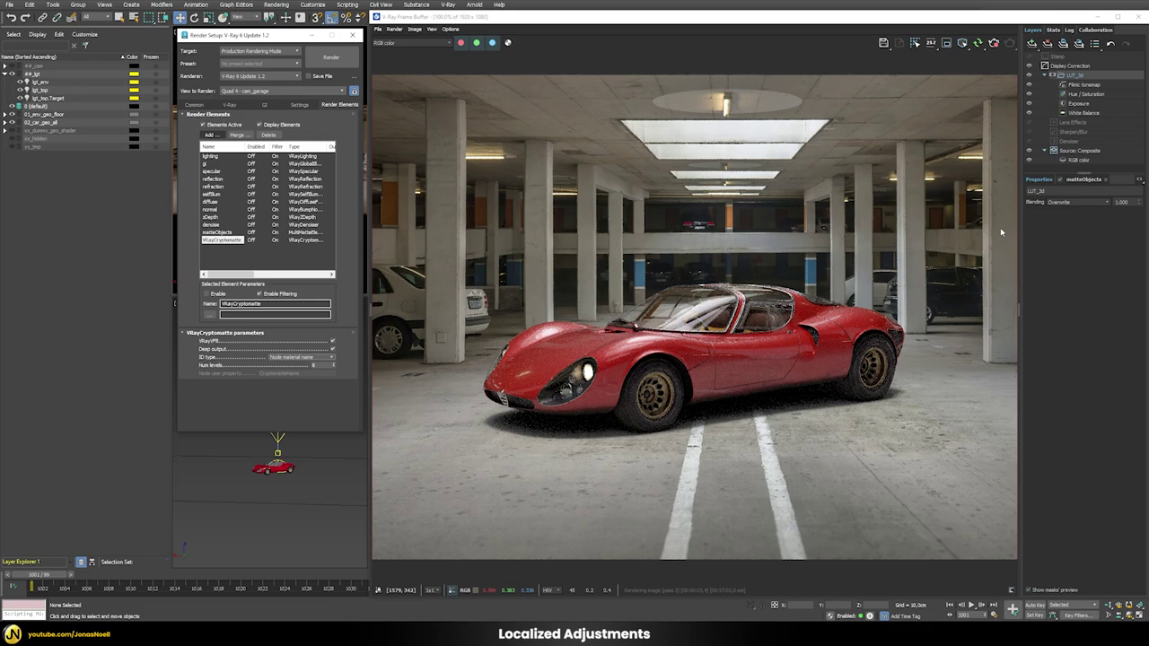
- Create a new folder under Source: Composite and add a Cryptomatte mask to it
right_click(1081, 151)
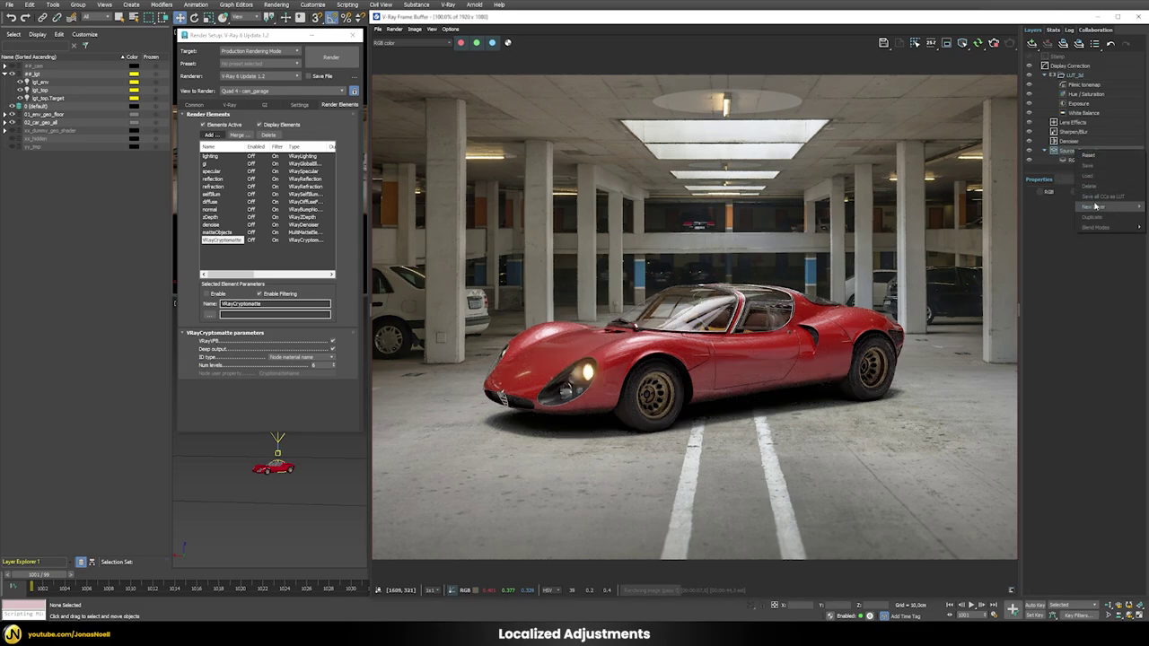
mouse_move(1094, 206)
left_click(1041, 208)
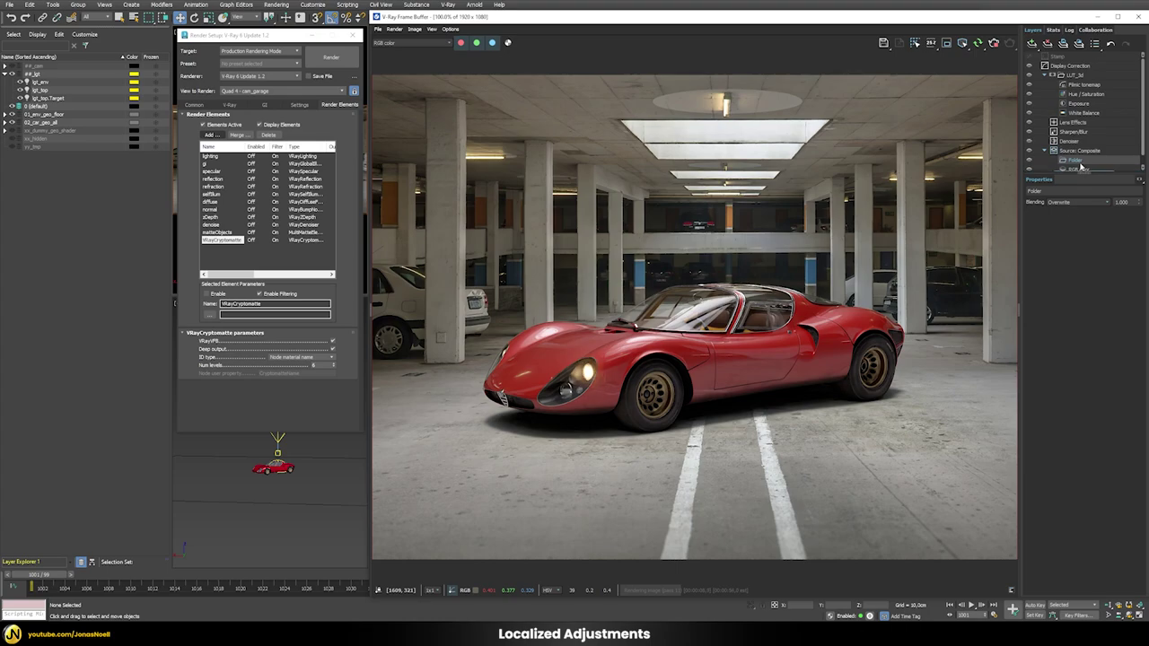
right_click(1080, 167)
mouse_move(1098, 218)
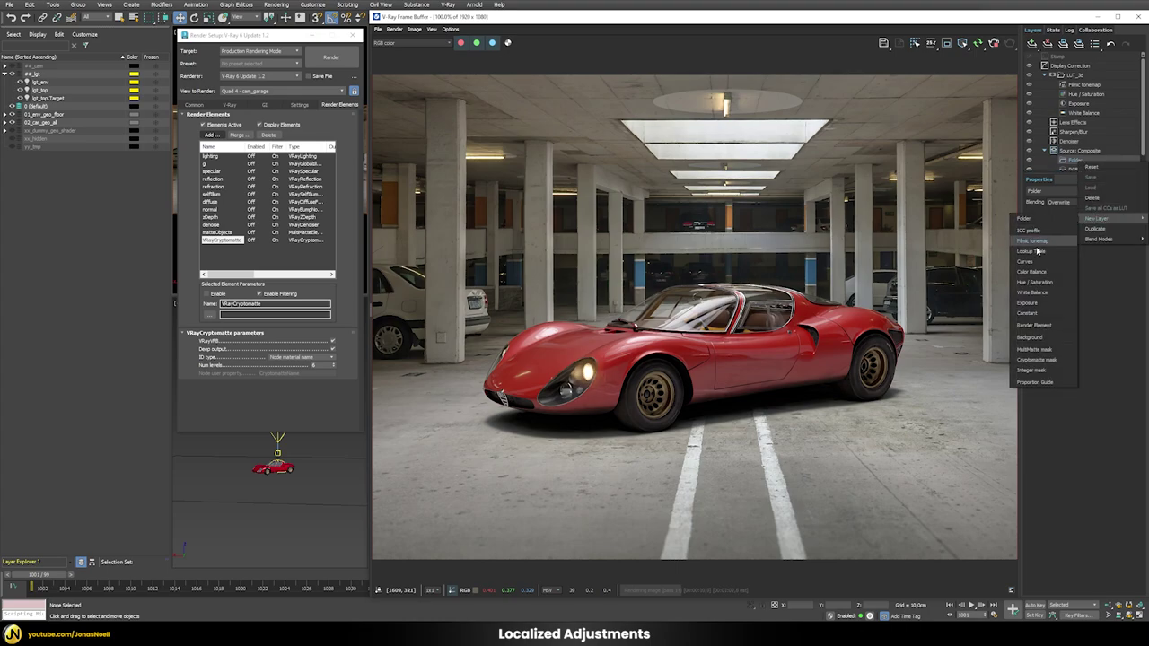
left_click(1031, 361)
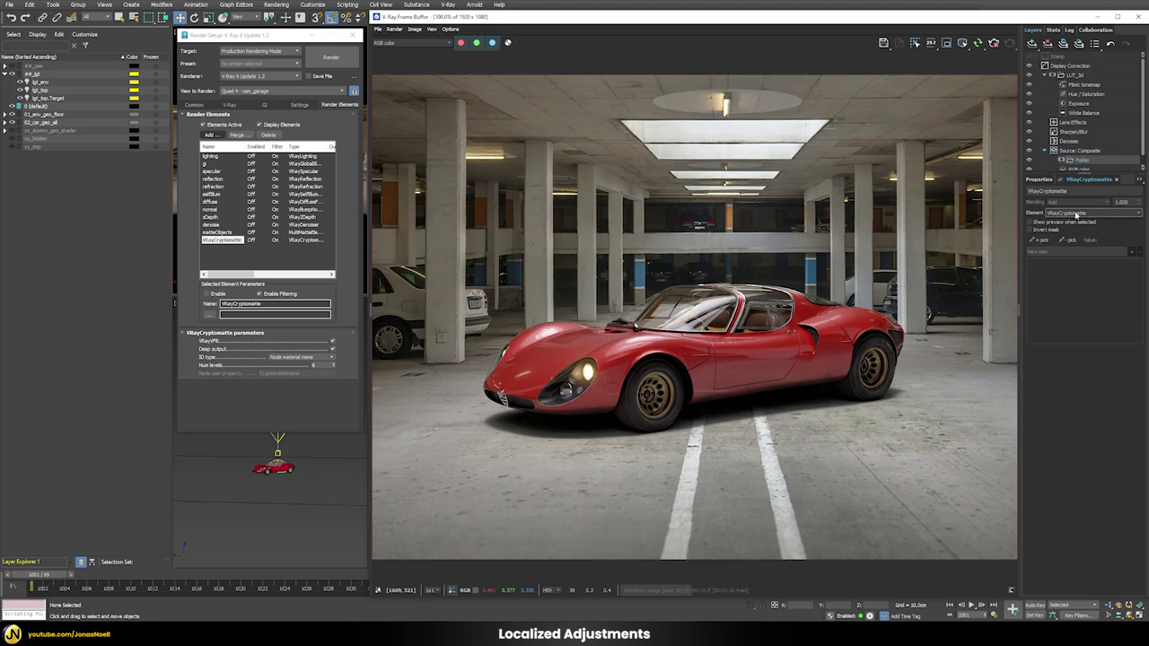
- Add the car's shd_ext_carPaintRed material to the Cryptomatte mask, turn off the mask preview, and rename the folder carpaint
left_click(1040, 239)
left_click(756, 350)
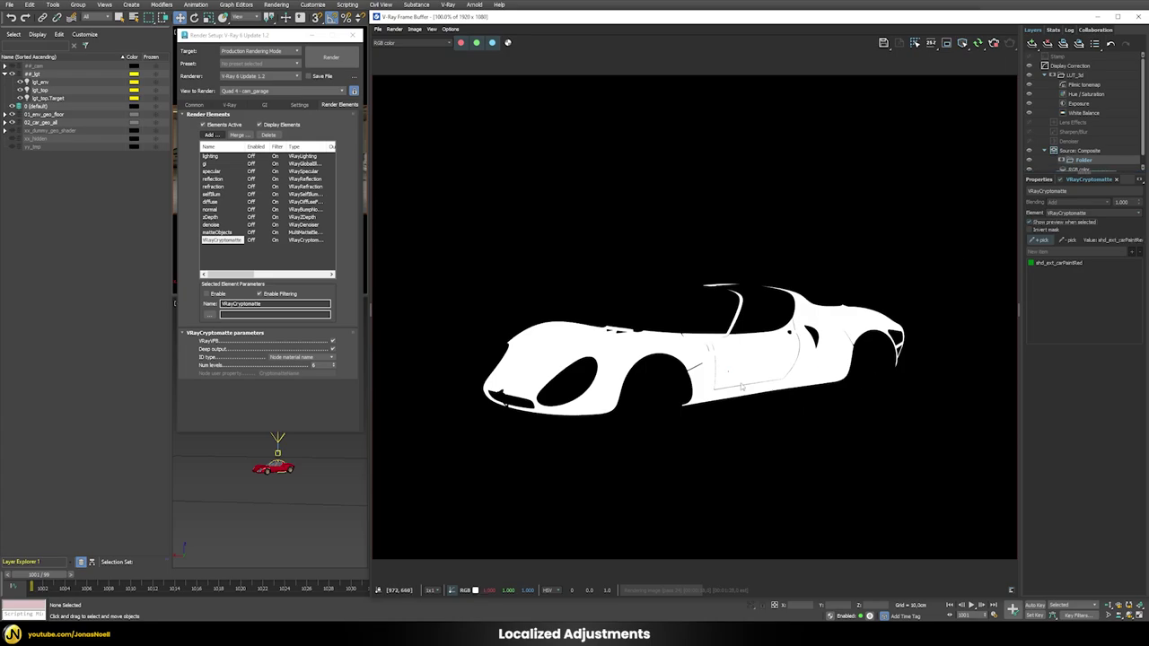
left_click(1030, 223)
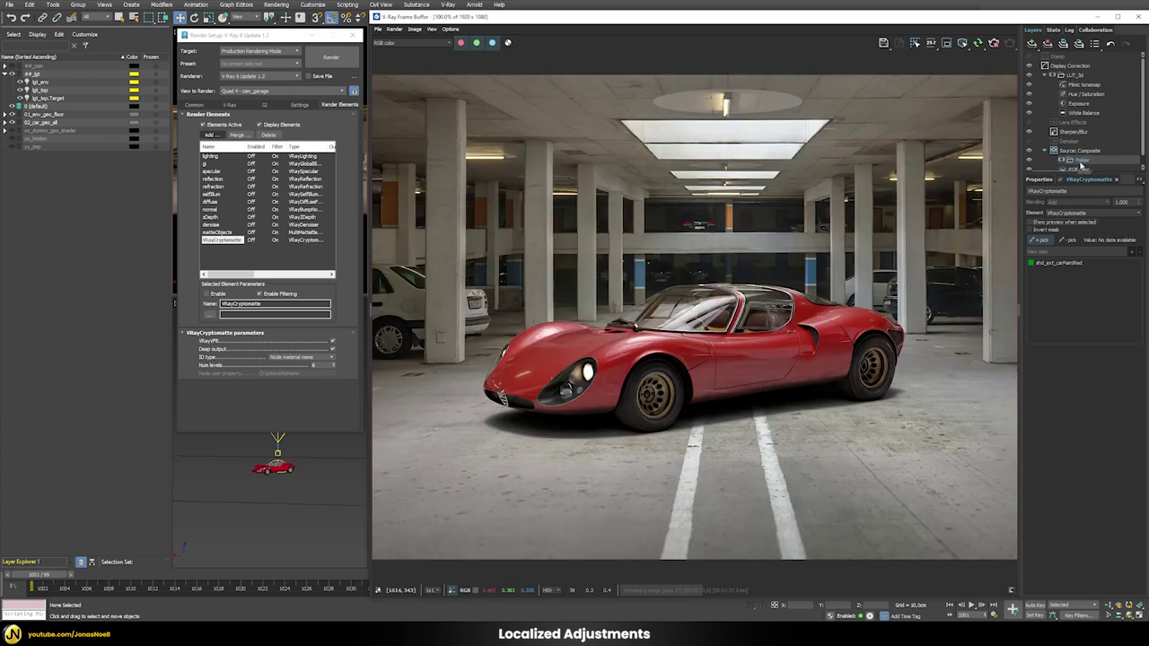
left_click(1048, 179)
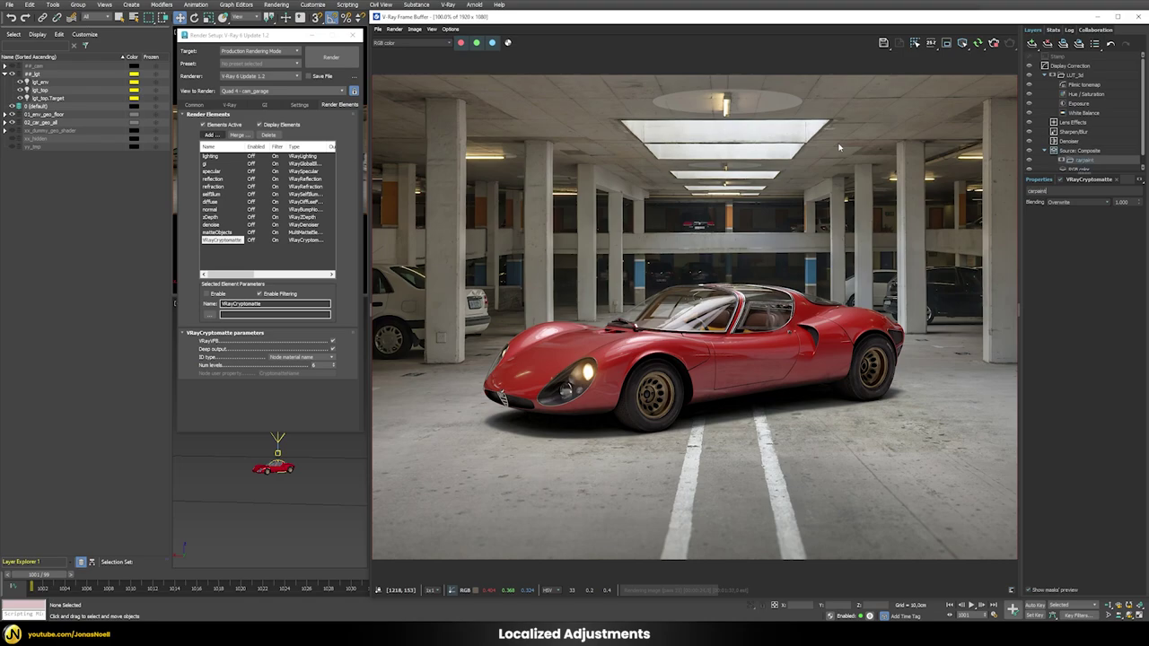
- Add a Hue / Saturation layer to the carpaint folder and shift its hue to about 36.4, recoloring the car paint yellow
right_click(1077, 162)
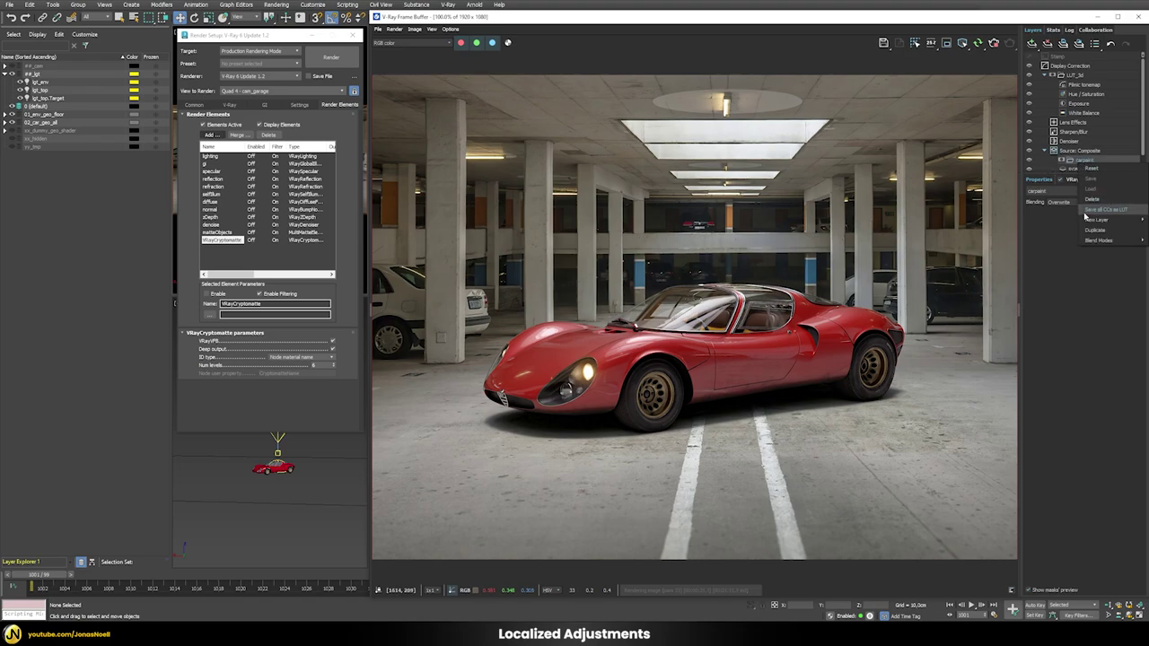
mouse_move(1096, 219)
left_click(1034, 283)
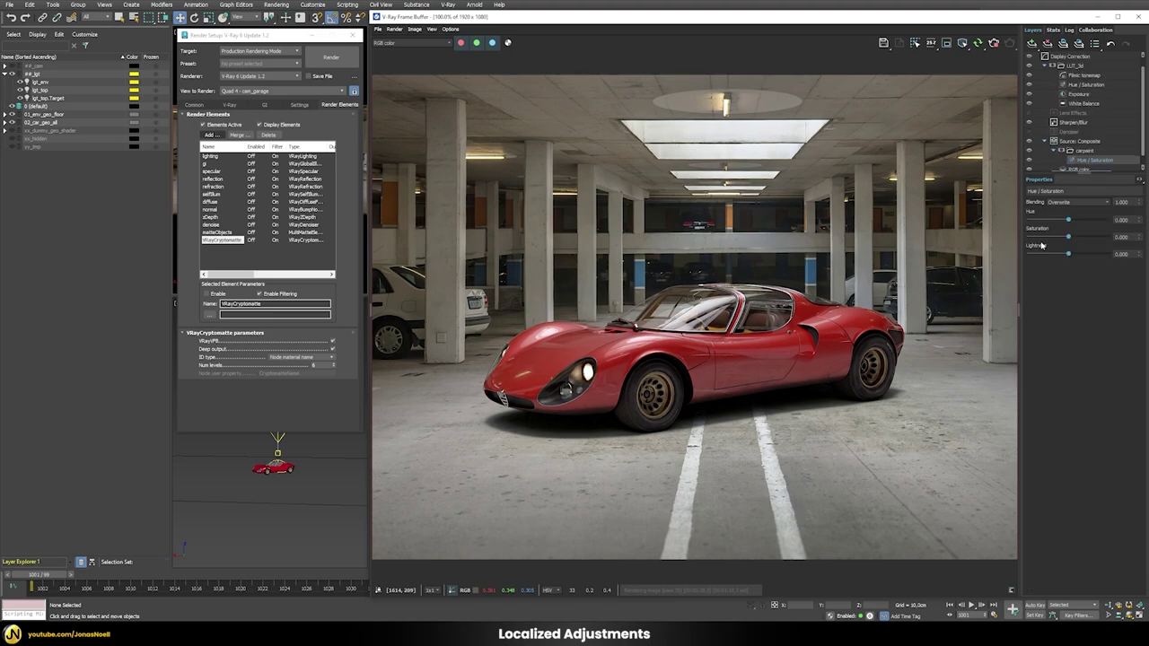
left_click_drag(1066, 220, 1076, 222)
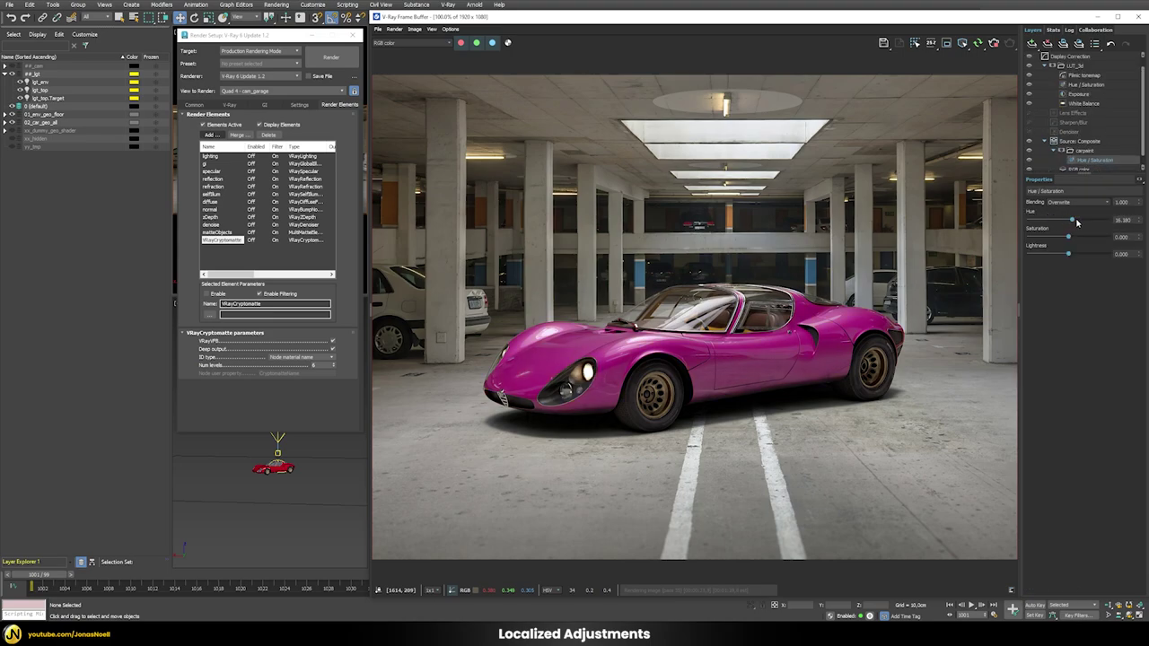
left_click(1077, 221)
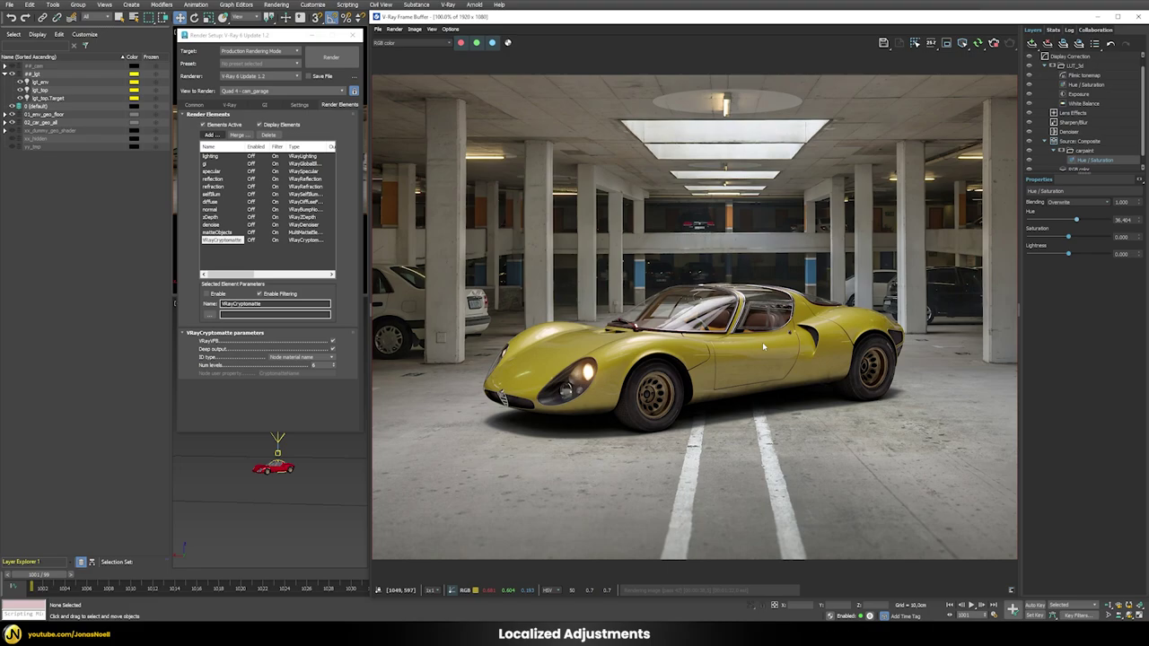
- Add a Curves layer to the carpaint folder, shape its master curve into an S for more contrast, and enlarge the layer list
right_click(1081, 151)
mouse_move(1088, 208)
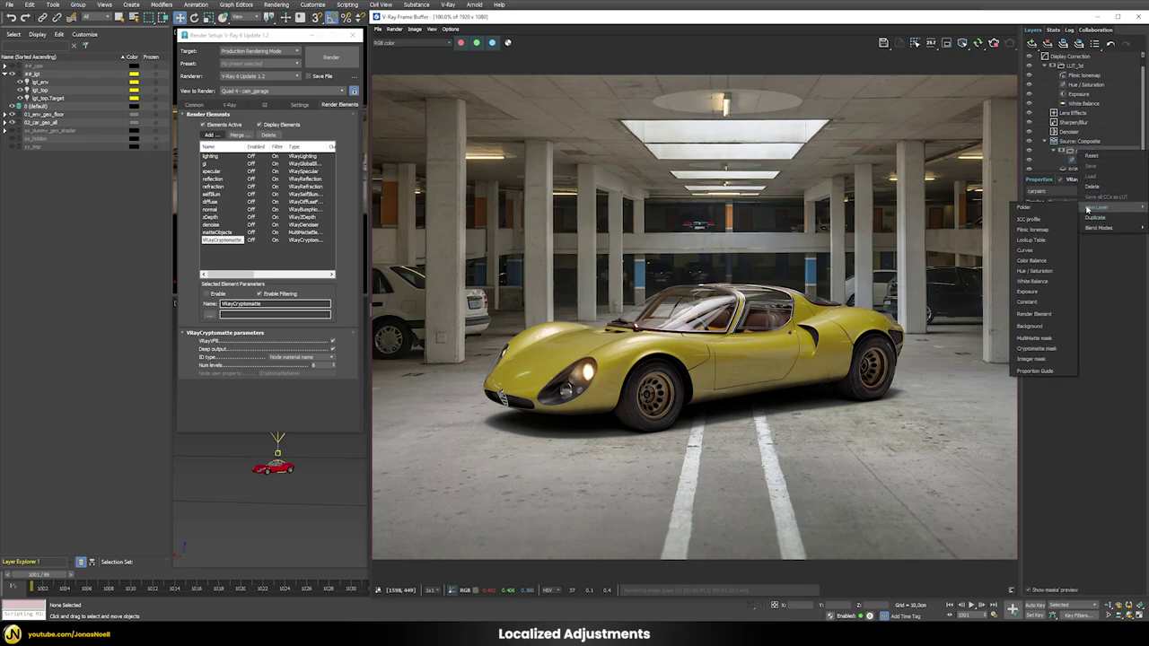
left_click(1025, 249)
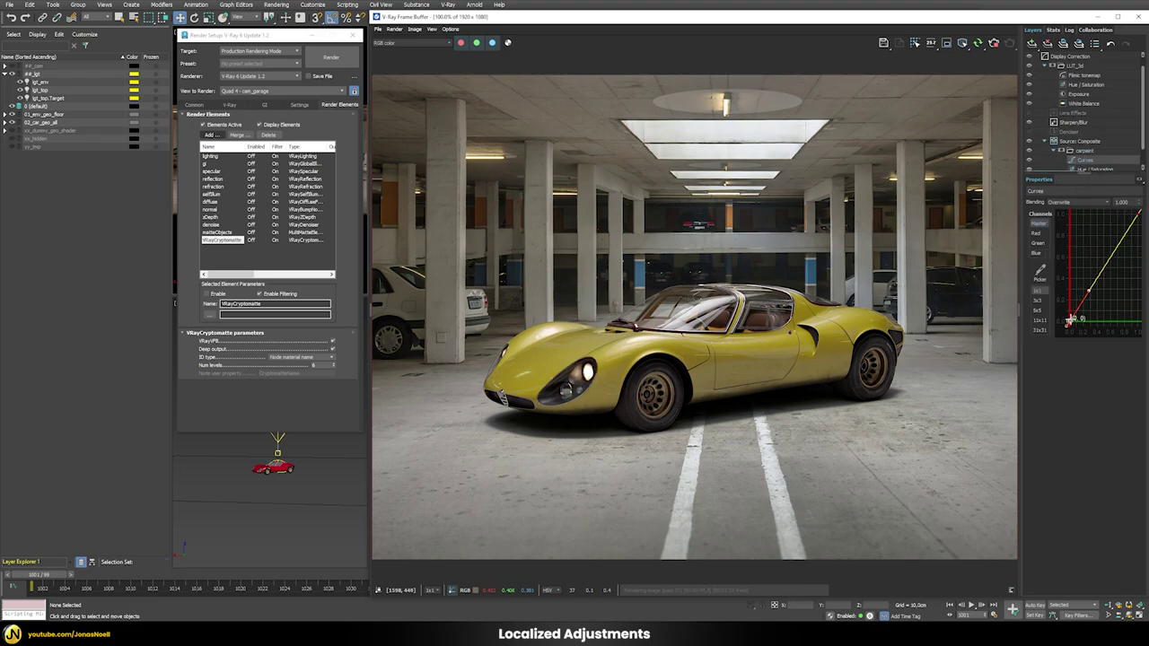
mouse_move(1087, 293)
left_mouse_down()
mouse_move(1086, 280)
mouse_move(1104, 290)
left_mouse_up()
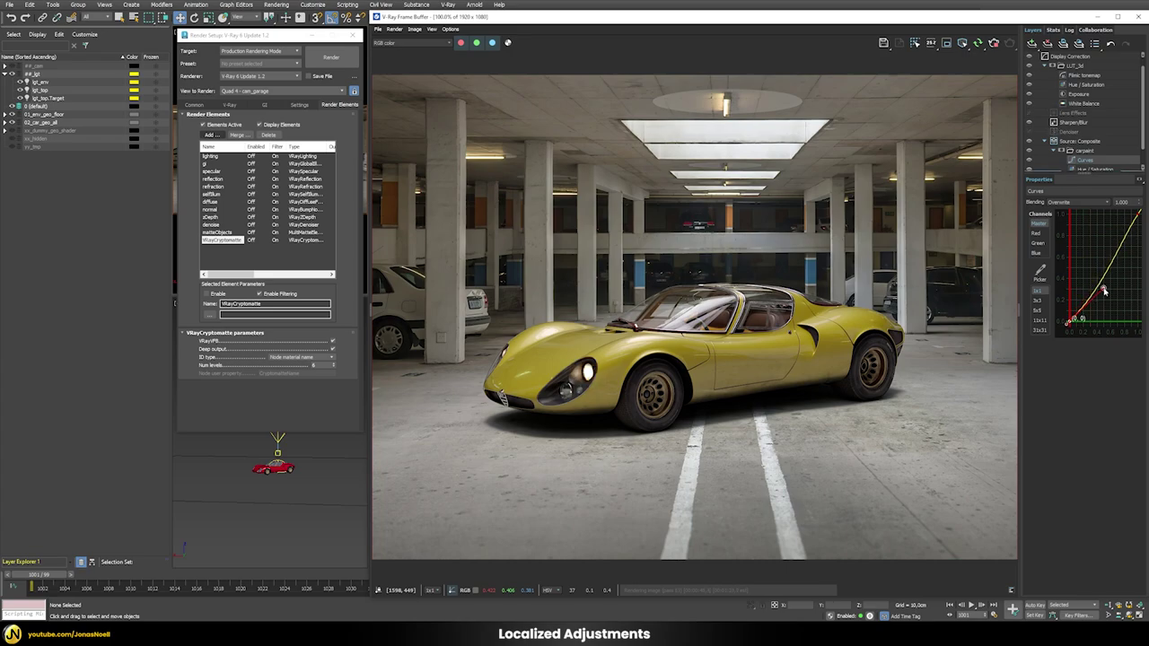
left_click_drag(1138, 212, 1137, 215)
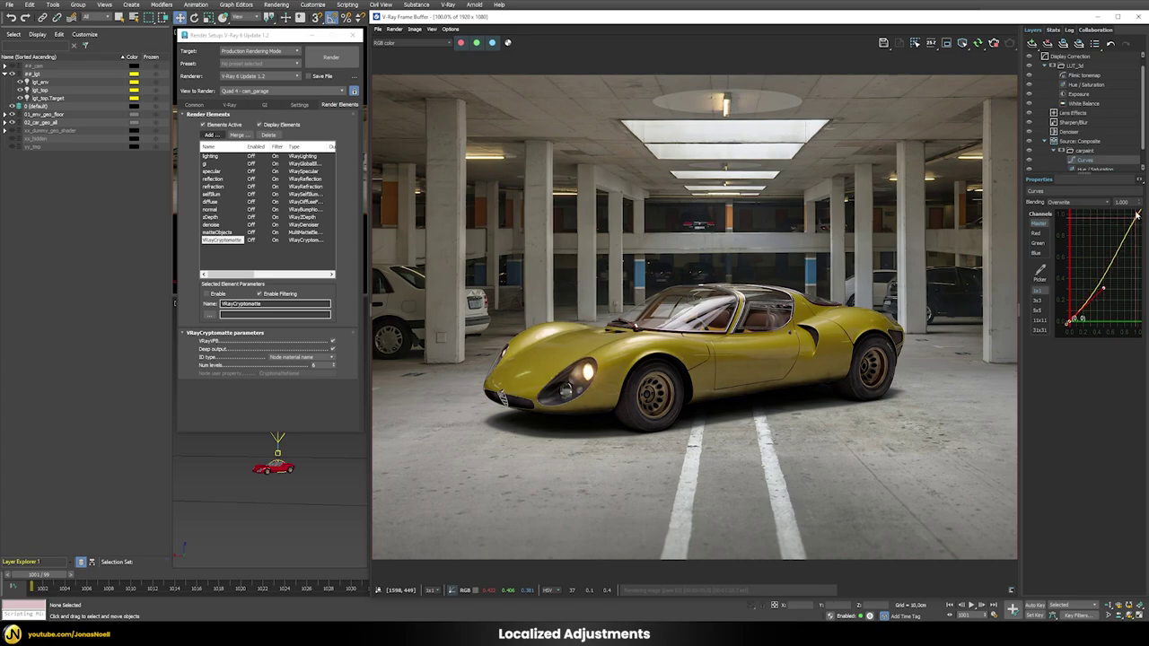
left_click_drag(1103, 289, 1103, 246)
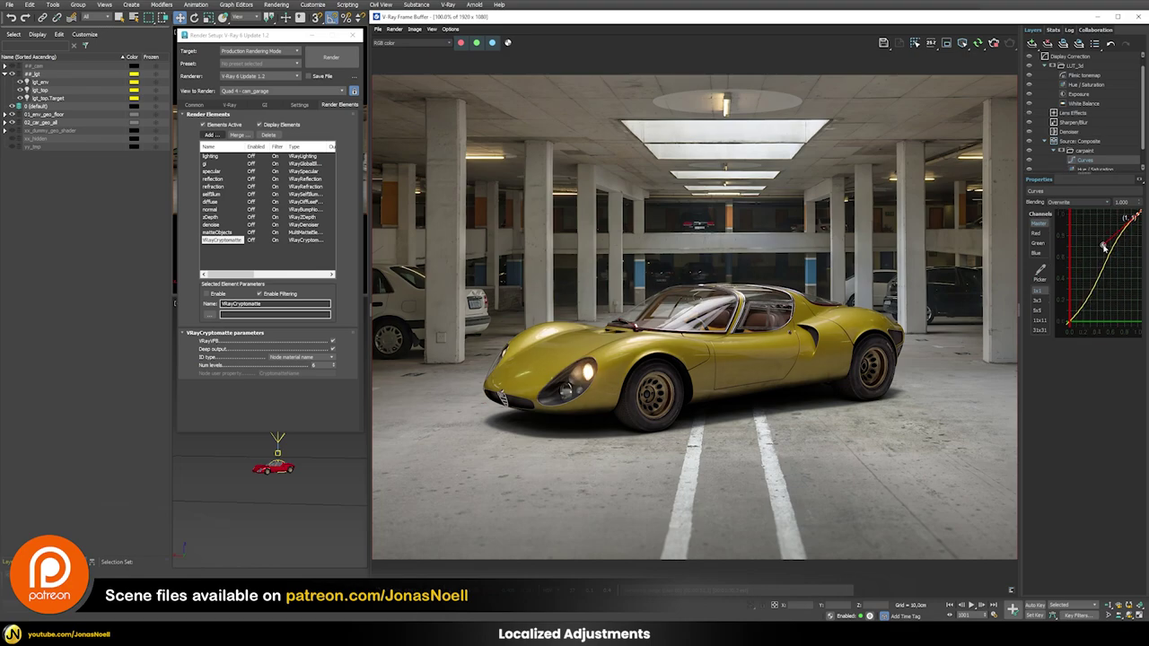
left_click(1083, 151)
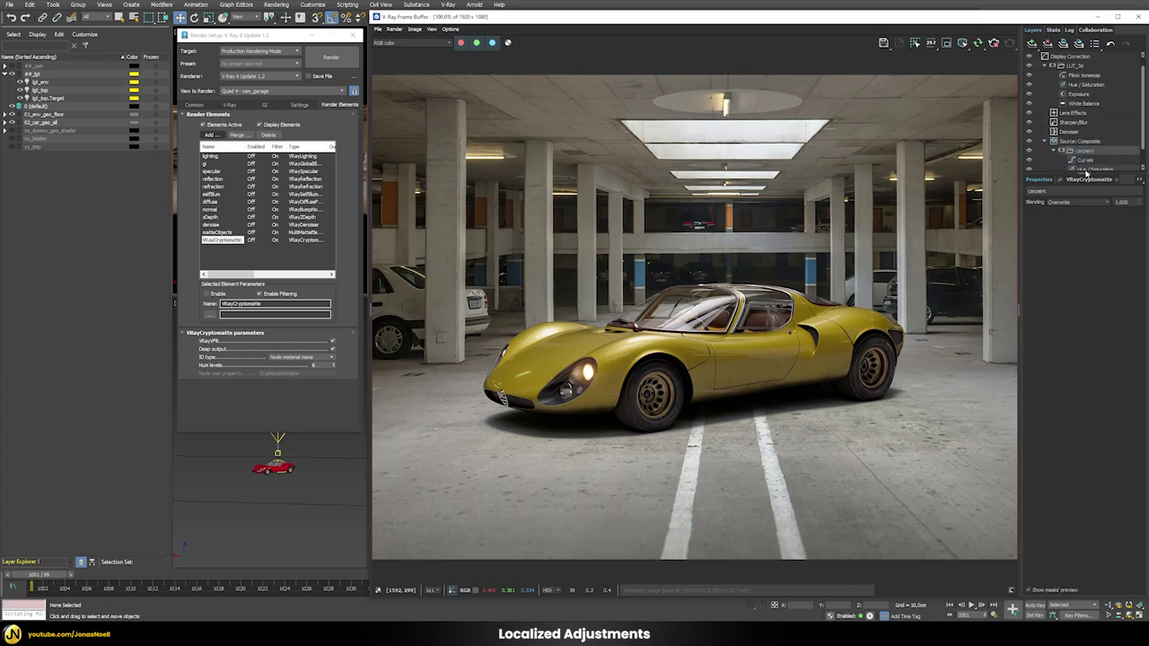
left_click_drag(1086, 174, 1085, 253)
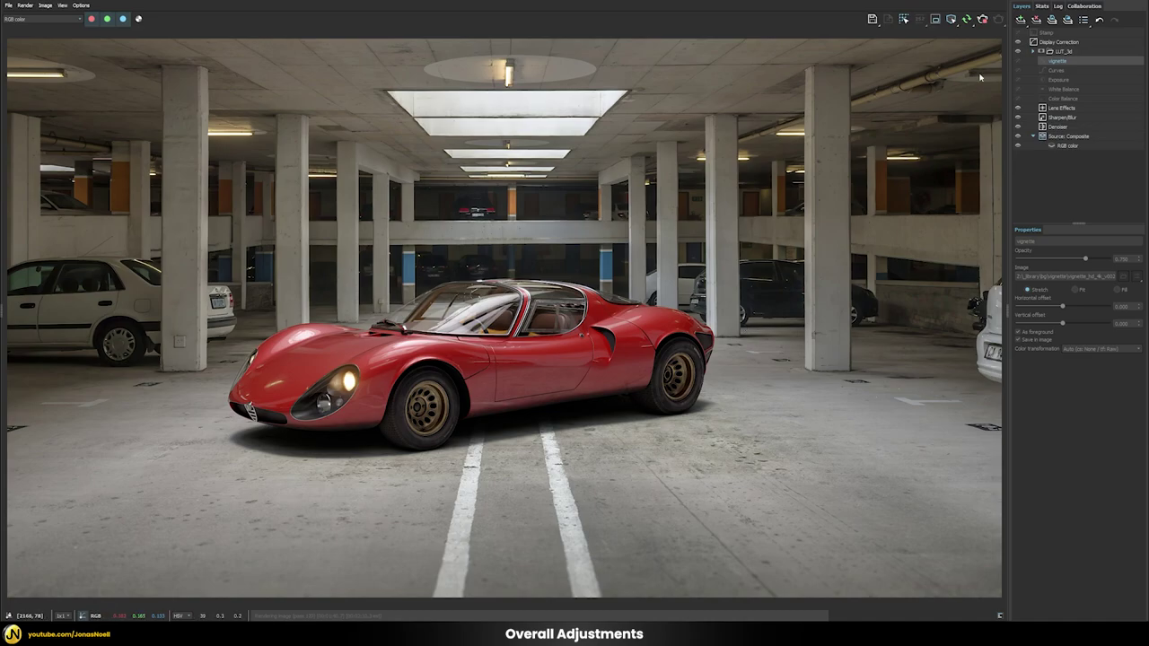
- Enable the Color Balance, White Balance, Exposure, Curves and vignette layers above Lens Effects on the red car render
left_click(1018, 99)
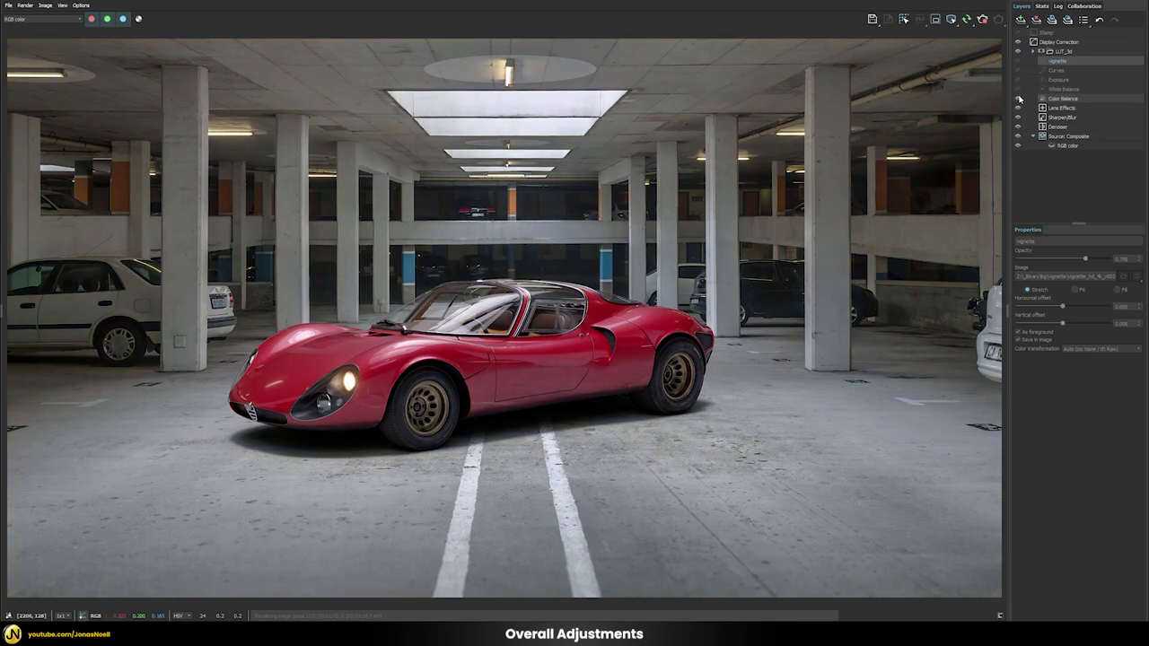
left_click(1018, 89)
left_click(1019, 80)
left_click(1019, 70)
left_click(1018, 61)
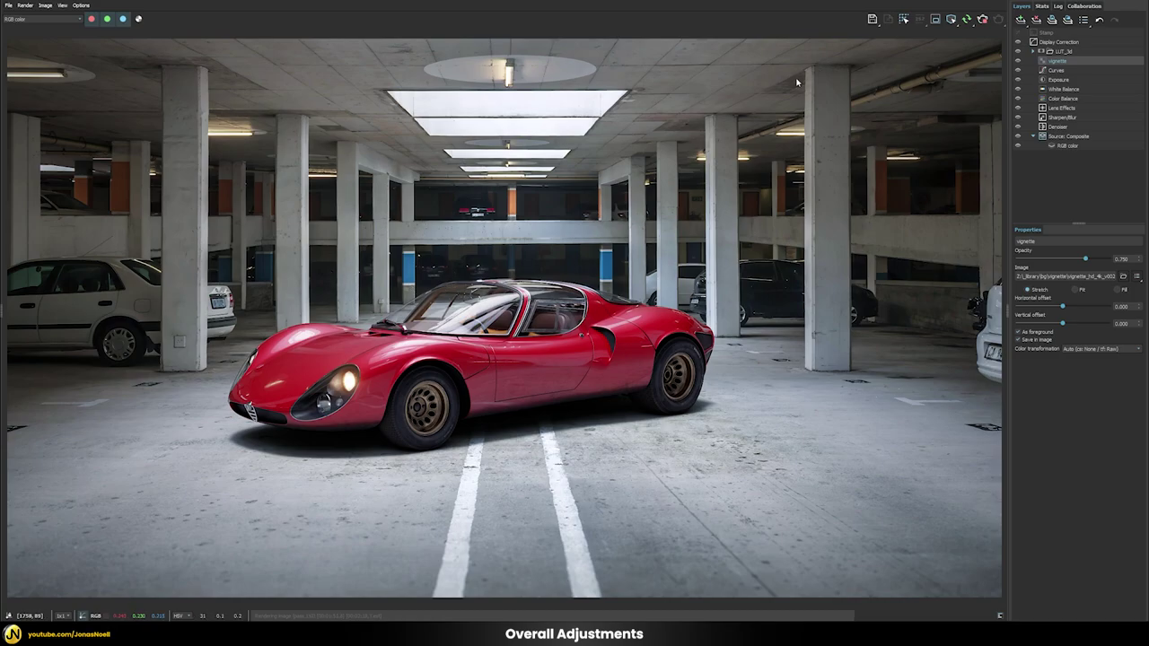
- Inspect the settings of the Exposure, Curves and vignette layers
left_click(1064, 79)
left_click(1059, 70)
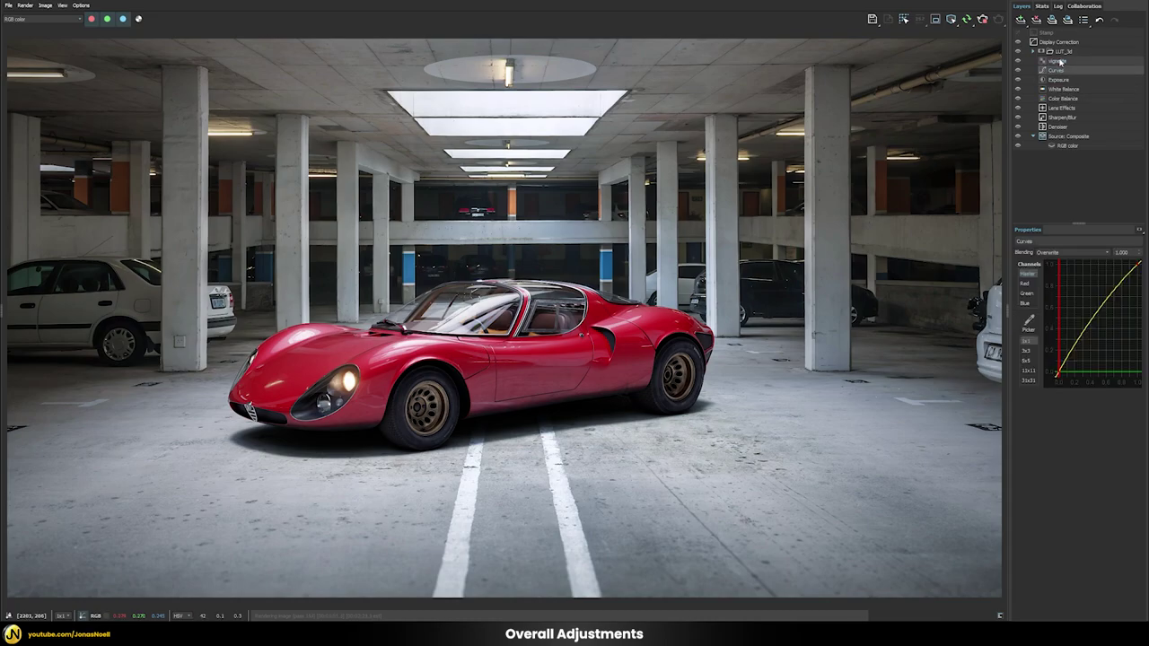
left_click(1056, 60)
- Toggle the vignette layer repeatedly to compare the garage render with and without darkened edges
left_click(1018, 63)
left_click(1017, 63)
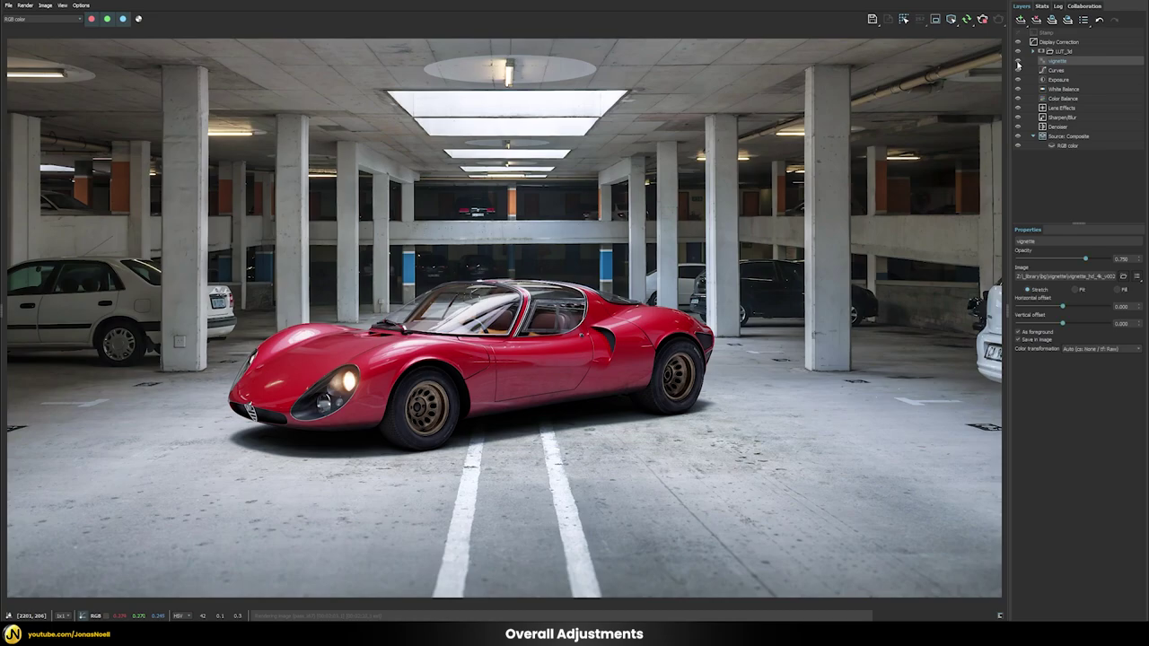
left_click(1017, 63)
left_click(1018, 63)
left_click(1018, 62)
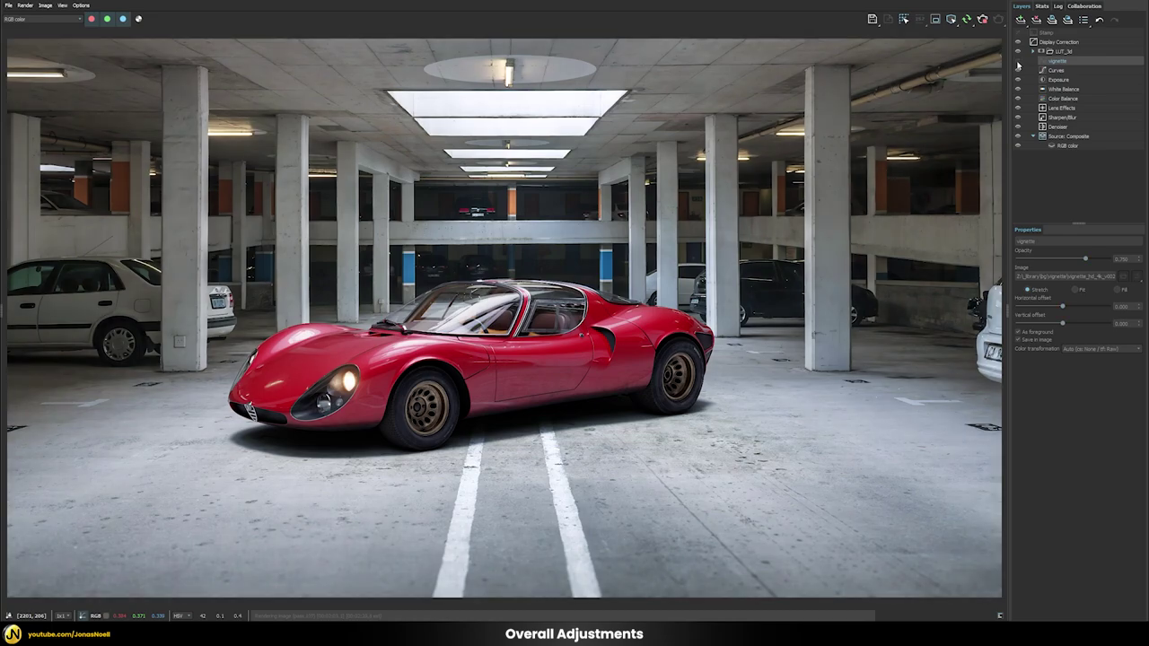
left_click(1017, 63)
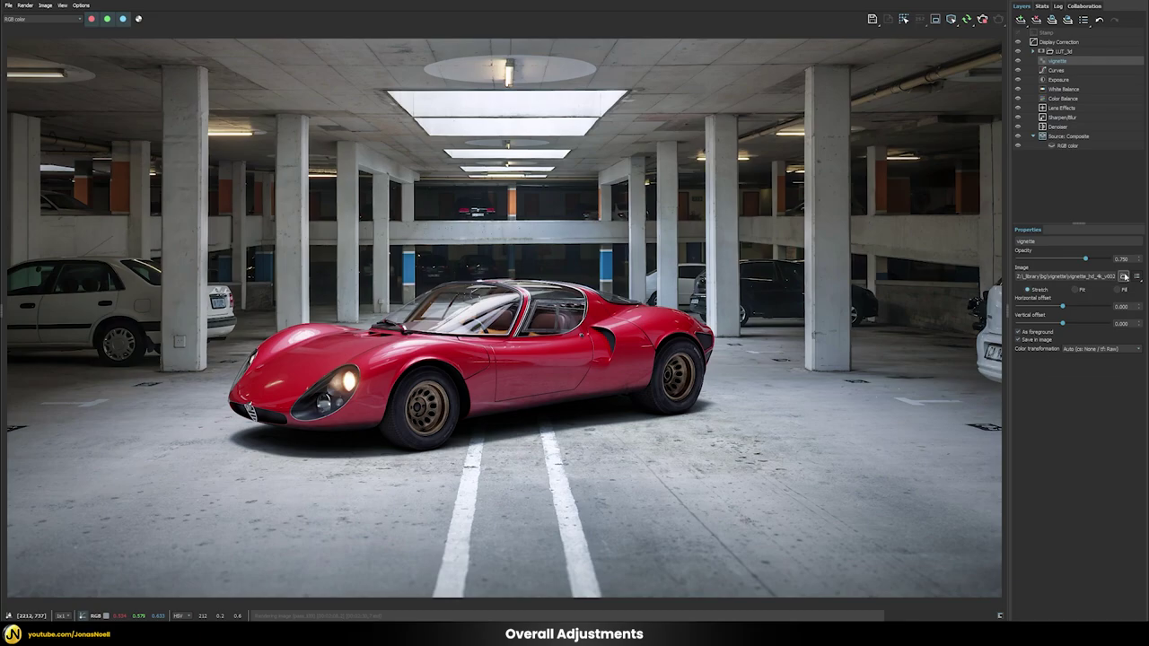
- Browse the vignette image files, cancel the file selection, and toggle the vignette layer to judge its effect again
left_click(1123, 276)
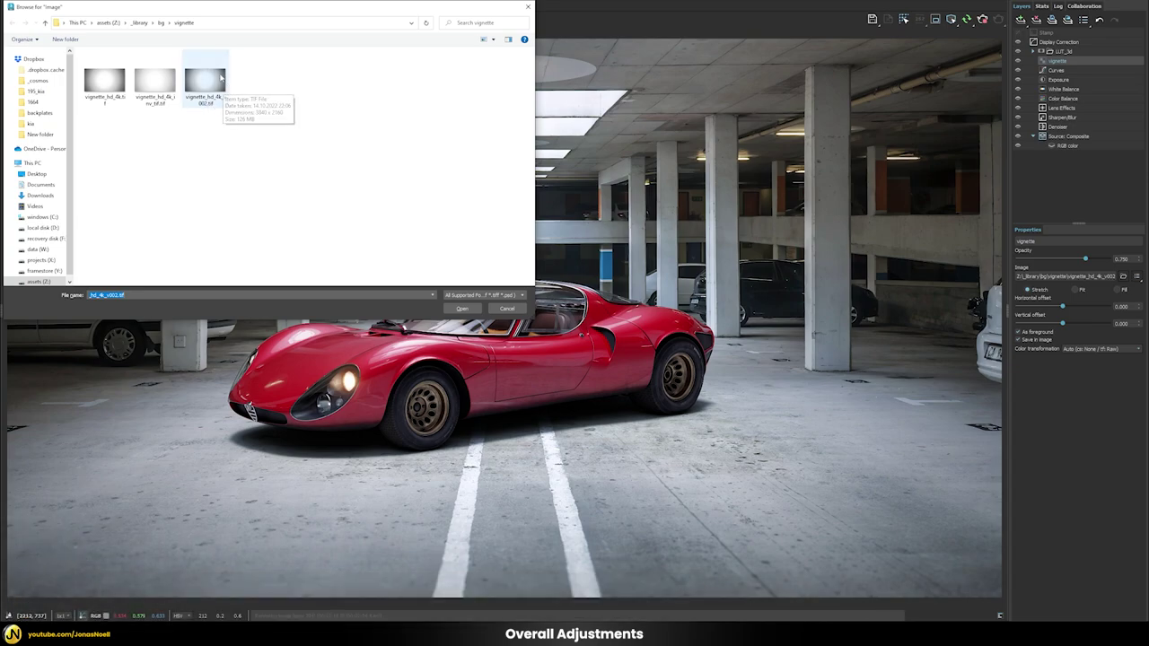
left_click(506, 308)
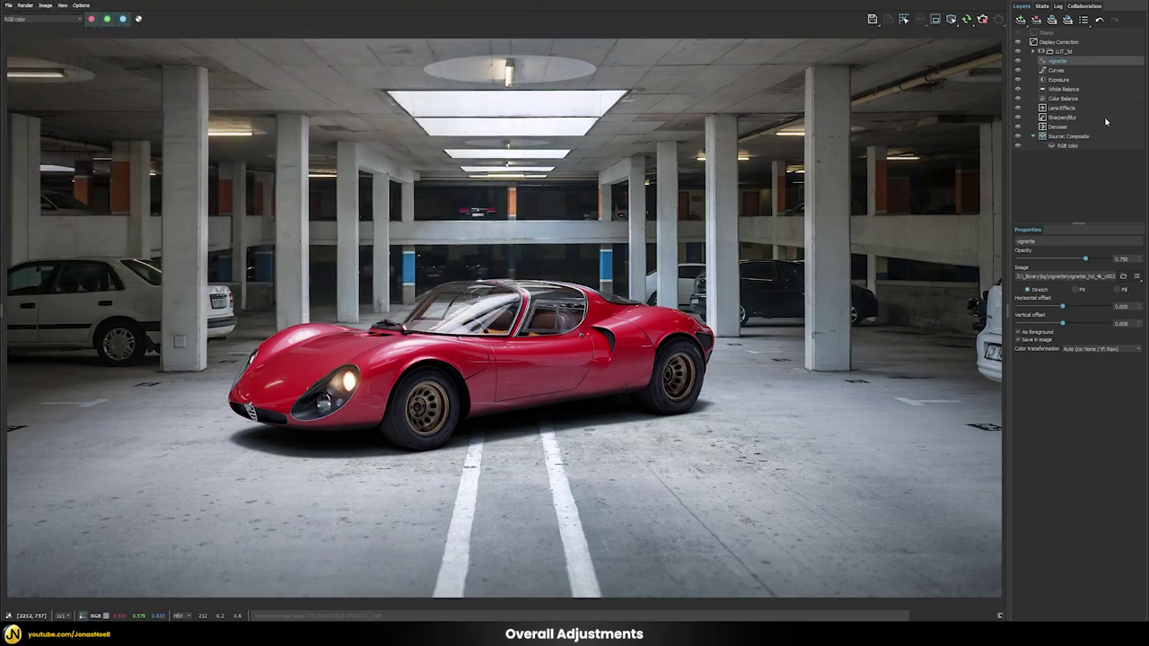
left_click(1019, 62)
left_click(1019, 62)
left_click(1018, 62)
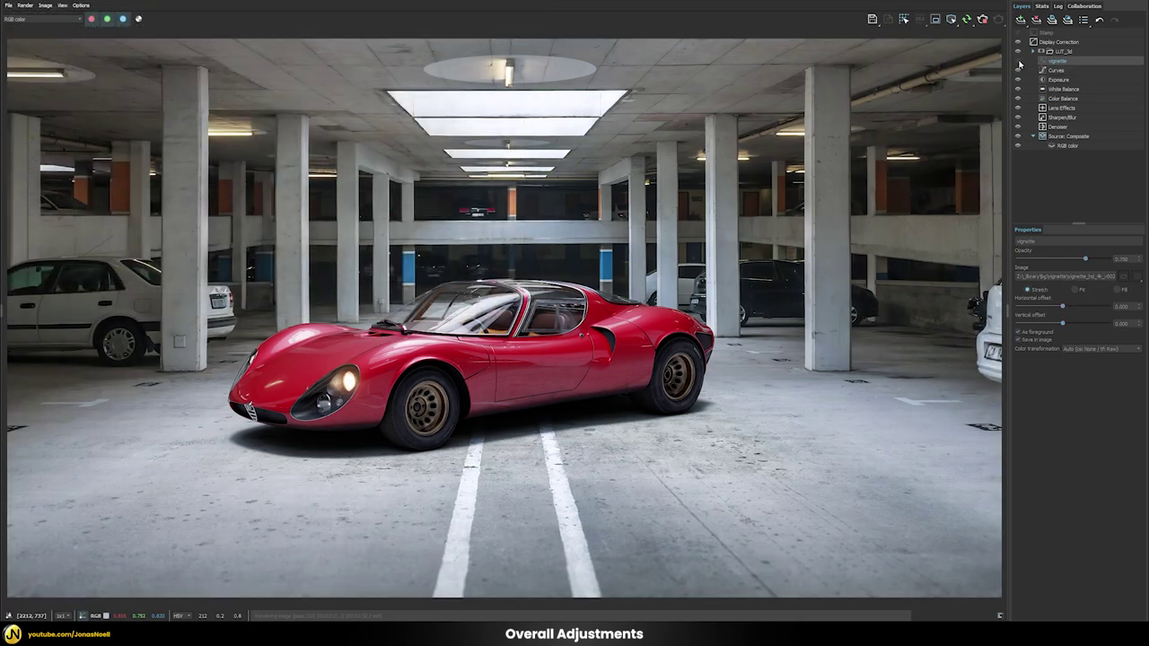
left_click(1018, 61)
left_click(1019, 62)
left_click(1018, 63)
left_click(1018, 63)
left_click(1018, 63)
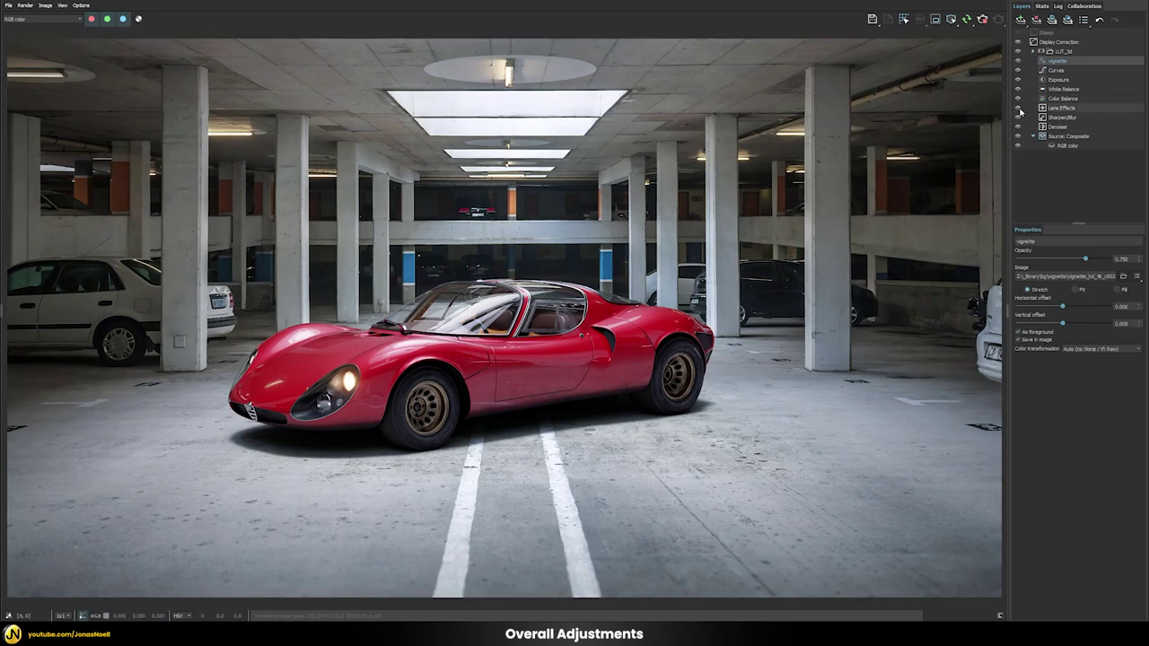
- Add a layer folder named LUT_overall inside Source: Composite
right_click(1065, 141)
mouse_move(1077, 195)
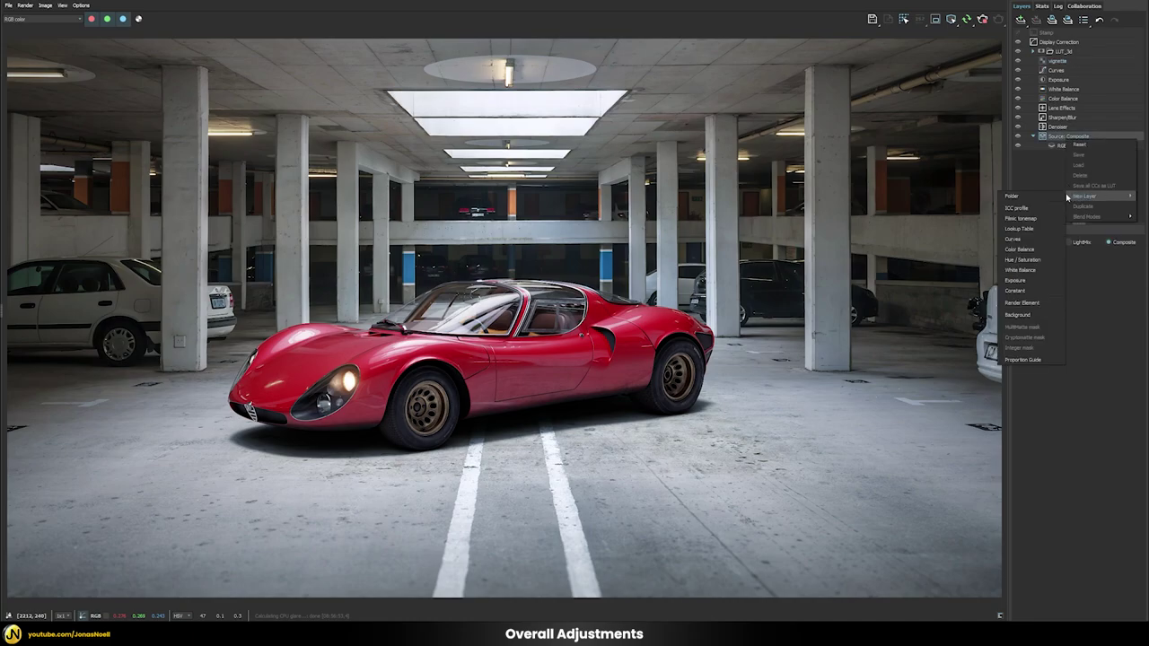
left_click(1029, 198)
type("LUT")
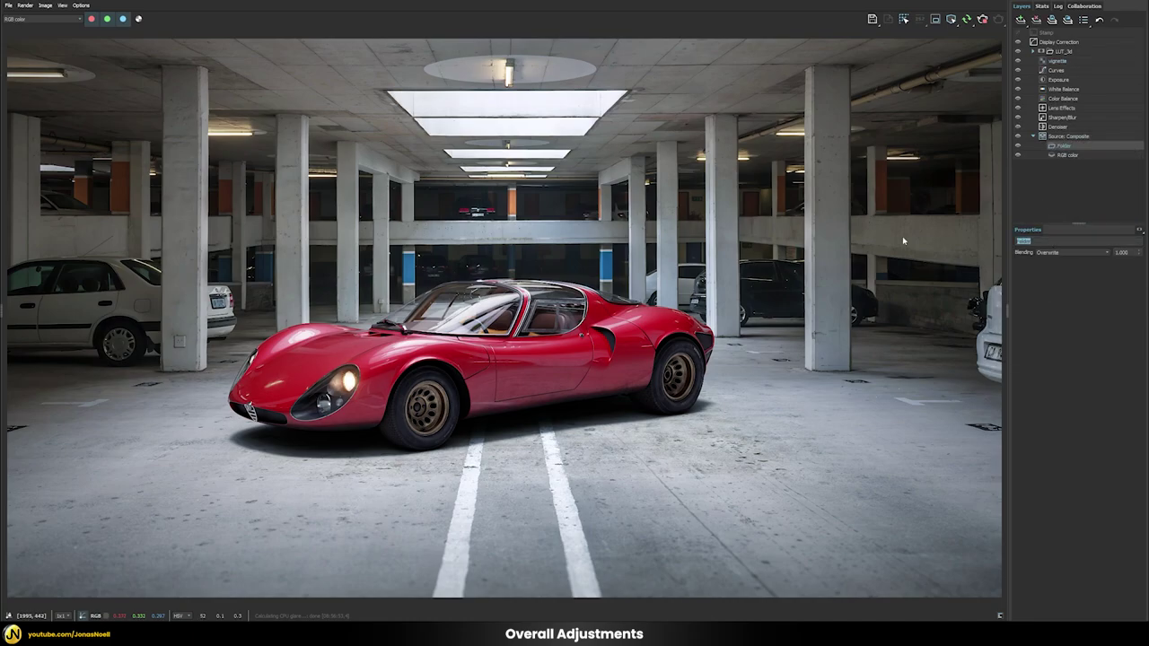
key("Return")
type("_overall")
- Move the Color Balance, White Balance, Exposure, Curves and vignette layers into LUT_overall and place the folder between LUT_3d and Lens Effects
left_click_drag(1062, 98, 1063, 141)
left_click_drag(1063, 89, 1068, 123)
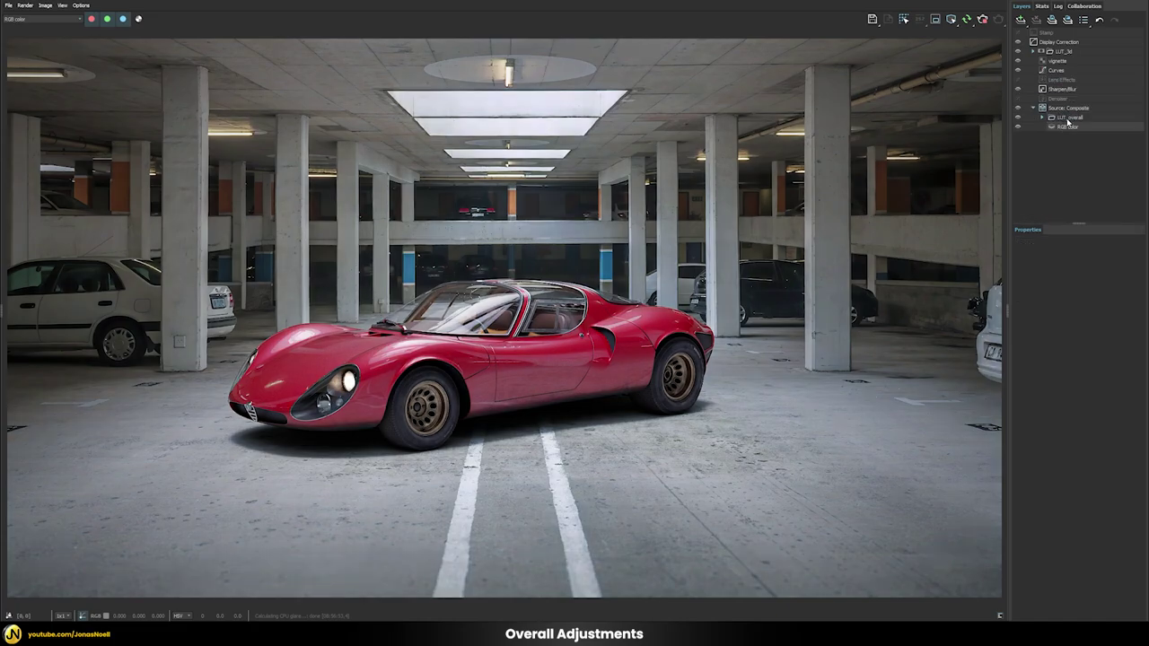
left_click_drag(1059, 70, 1068, 115)
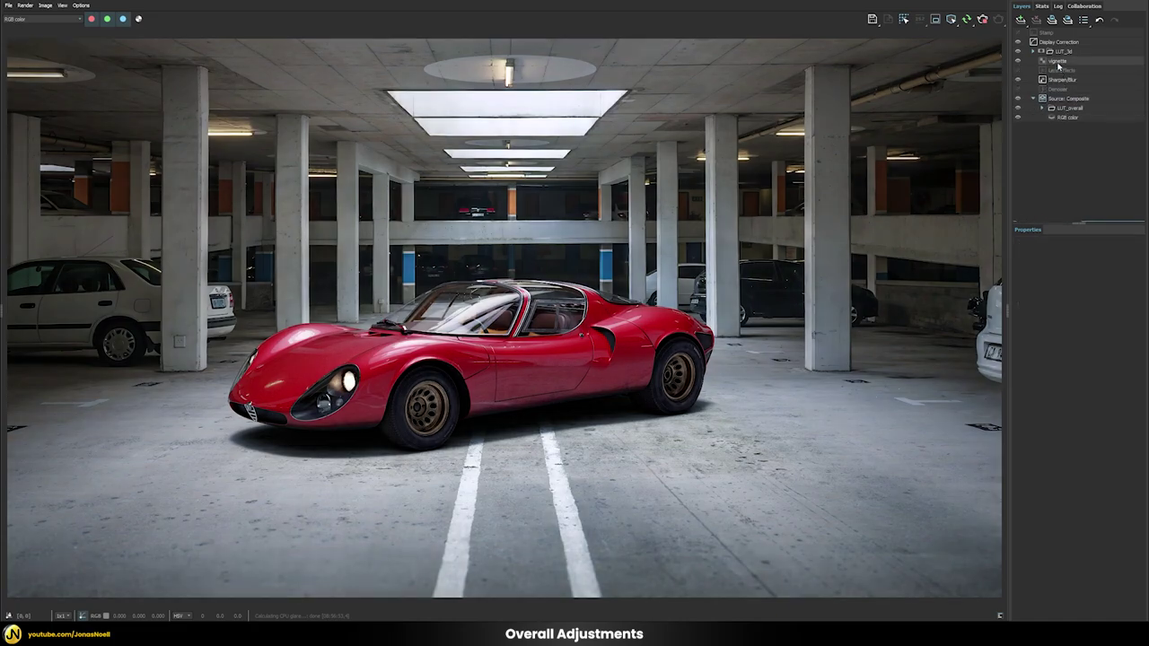
mouse_move(1058, 66)
left_mouse_down()
mouse_move(1070, 112)
mouse_move(1098, 89)
mouse_move(1091, 55)
mouse_move(1070, 93)
mouse_move(1072, 56)
left_mouse_up()
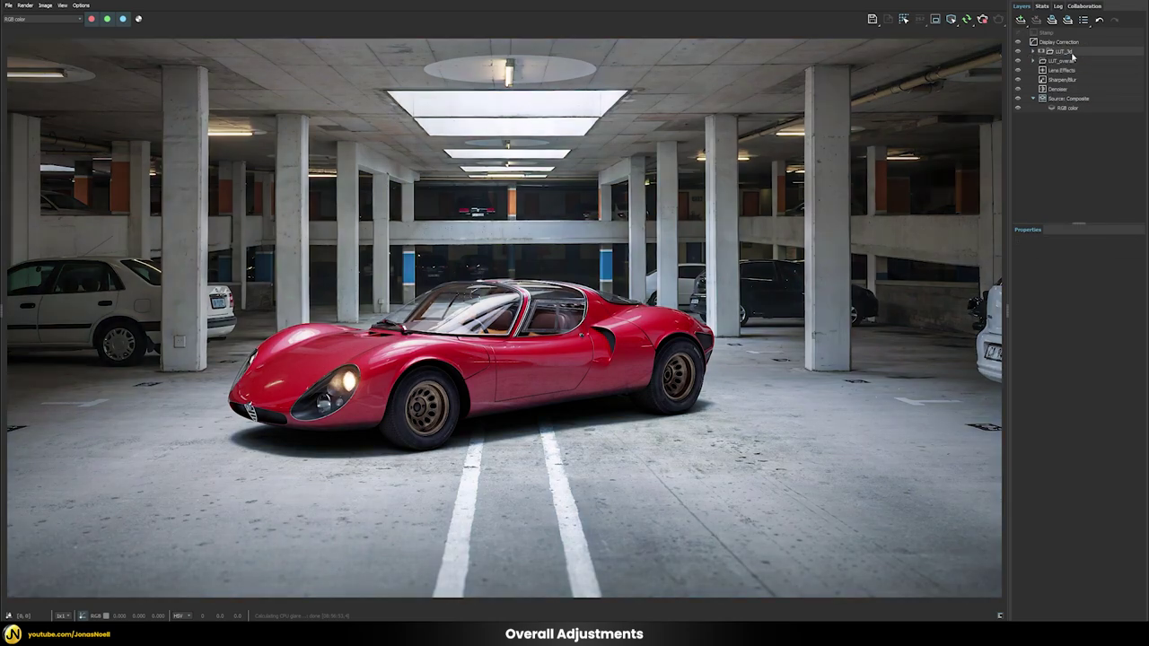
- Toggle the LUT_overall folder repeatedly to compare the garage render with and without the overall adjustments
left_click(1017, 63)
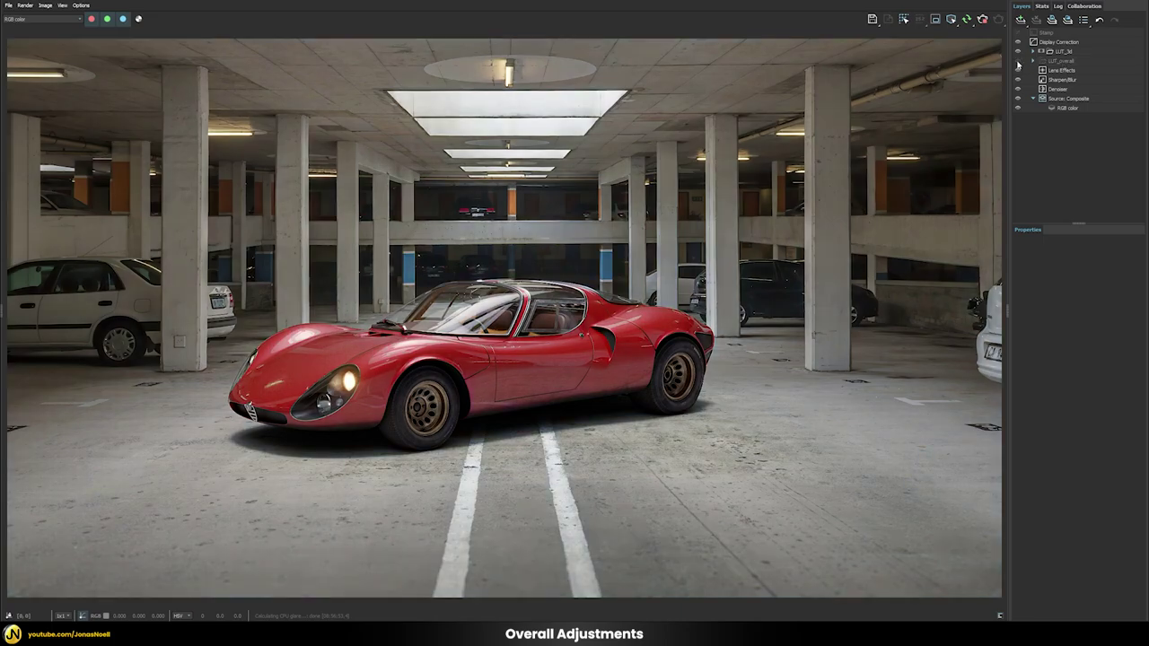
left_click(1018, 63)
left_click(1018, 63)
left_click(1018, 63)
left_click(1017, 63)
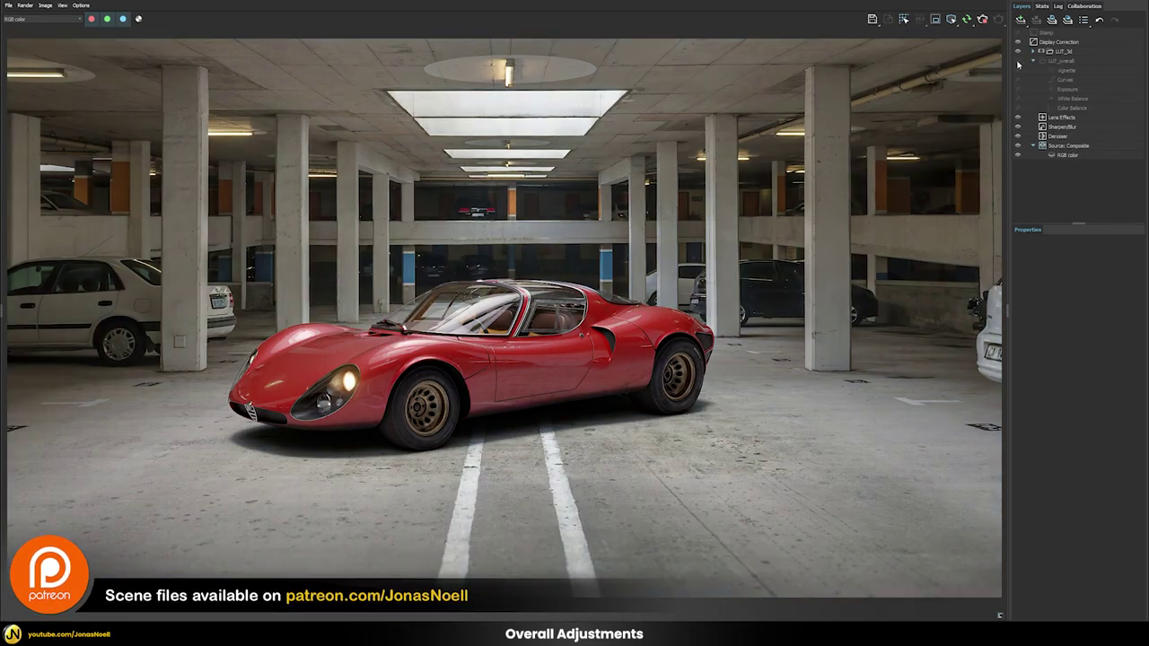
left_click(1018, 63)
left_click(1018, 63)
left_click(1018, 62)
left_click(1017, 62)
left_click(1018, 63)
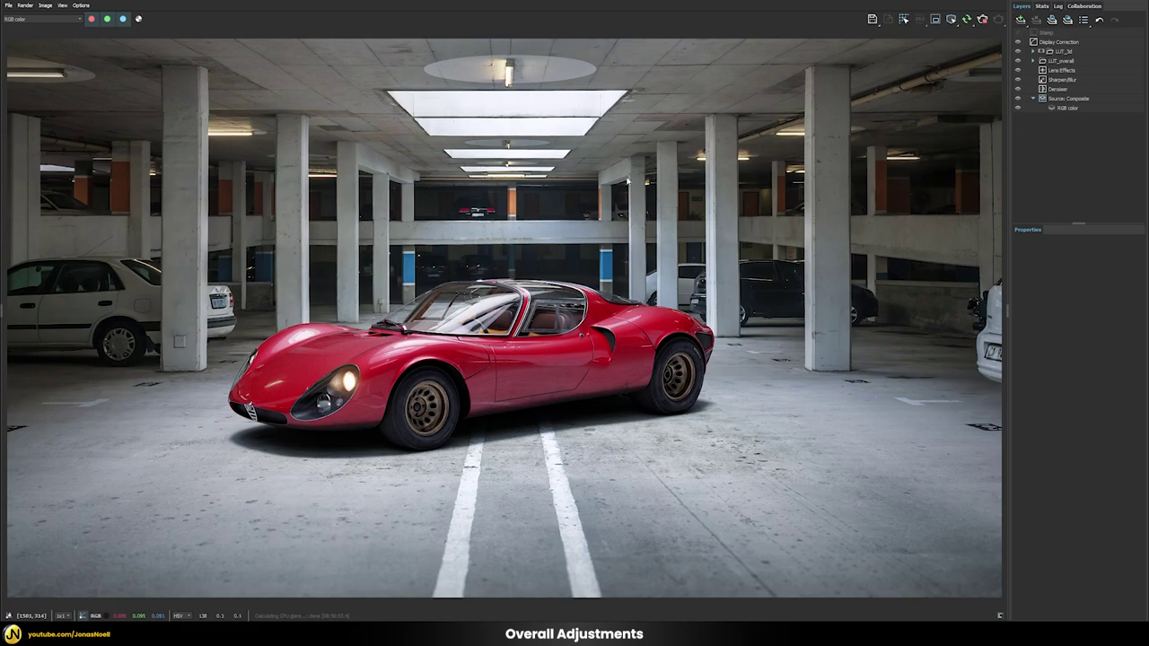
left_click(1032, 60)
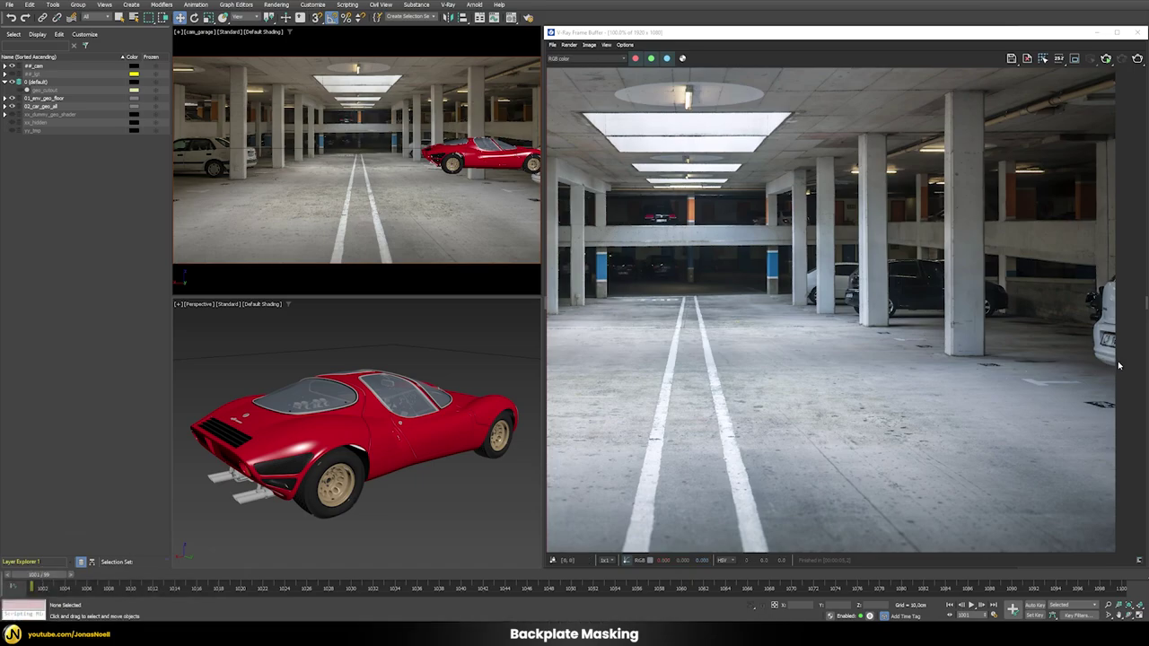
- Render the garage scene with the car interactively, and select and frame the cam_garage camera in the perspective view
left_click(1105, 58)
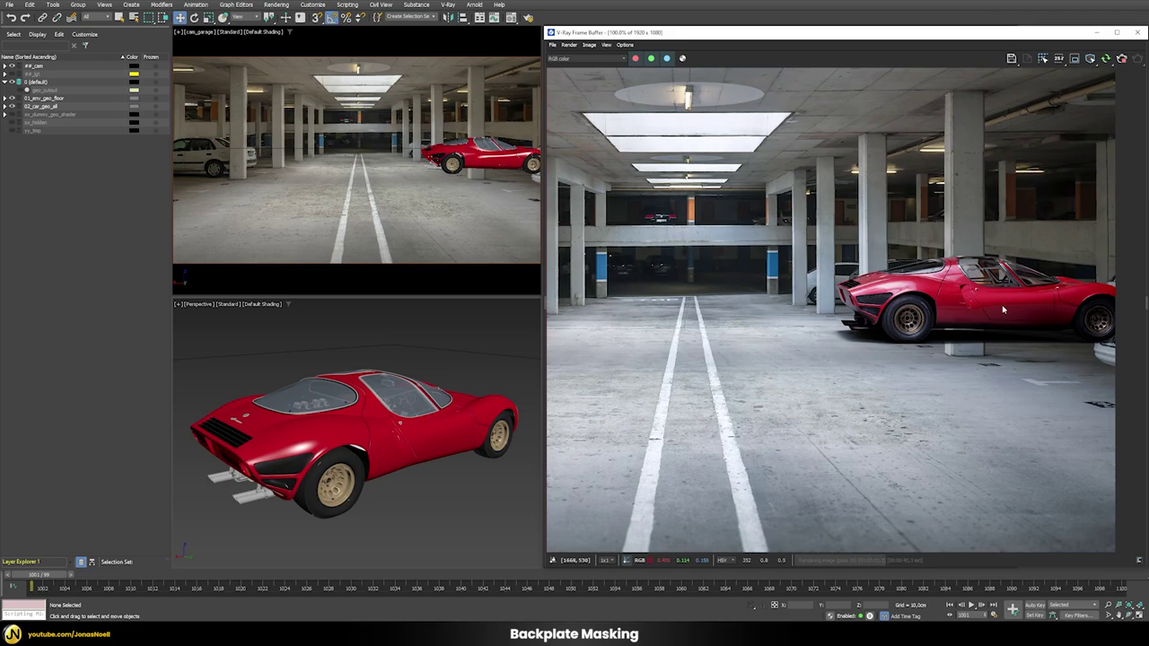
left_click(5, 81)
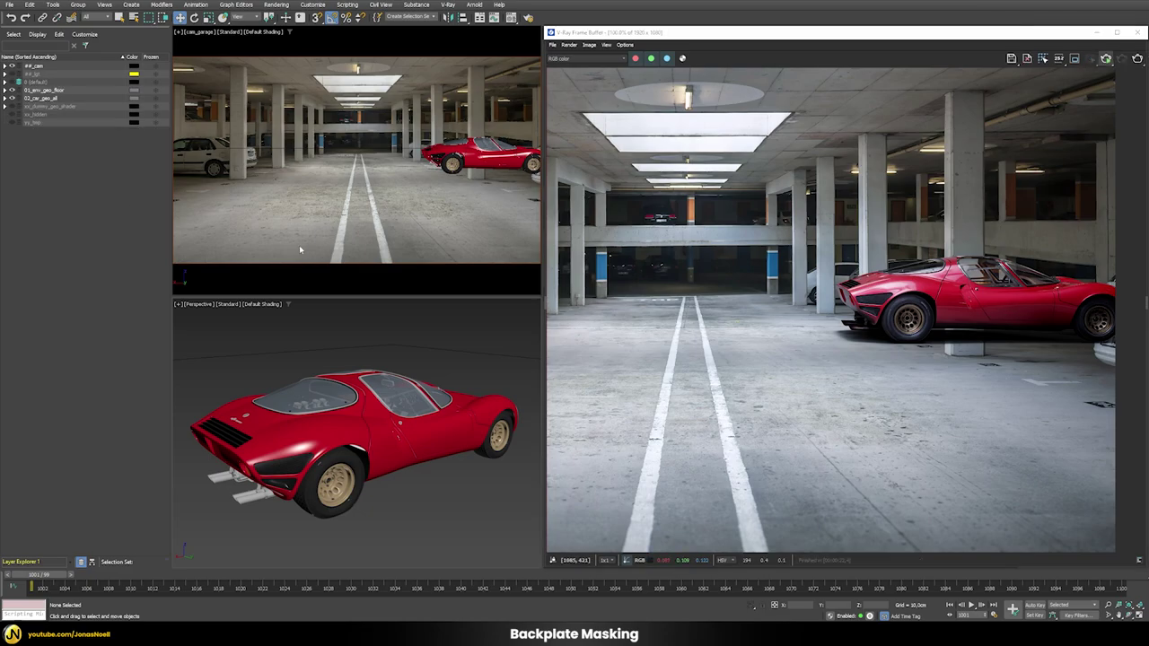
left_click(5, 66)
left_click(45, 74)
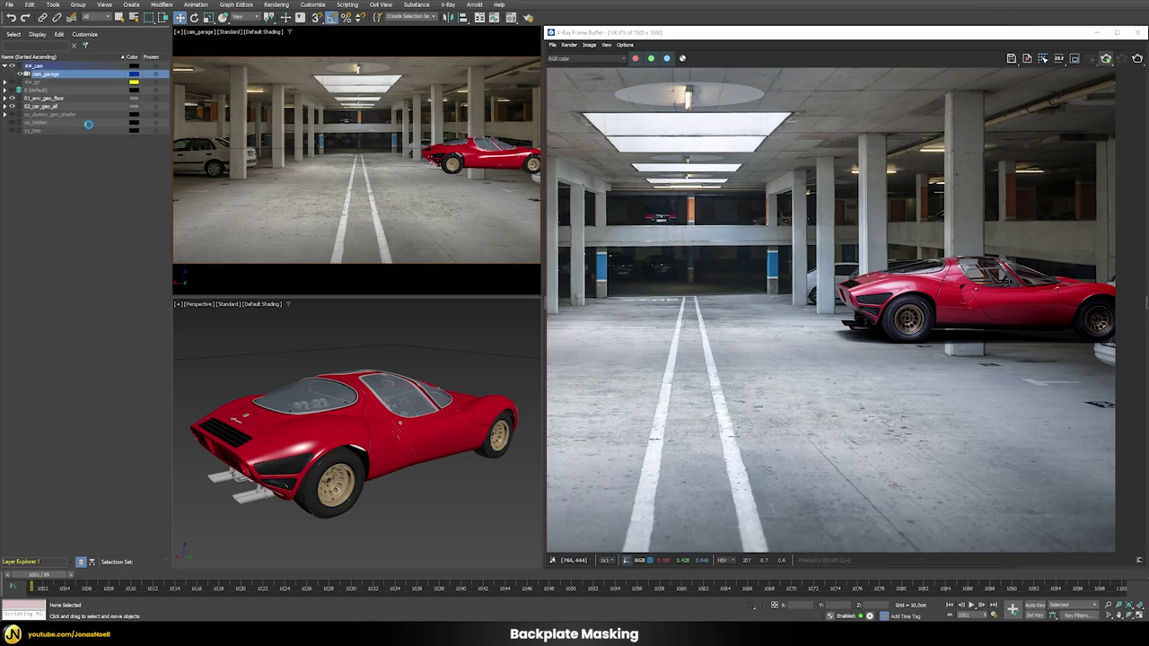
key("z")
middle_click_drag(401, 419, 442, 423, "alt")
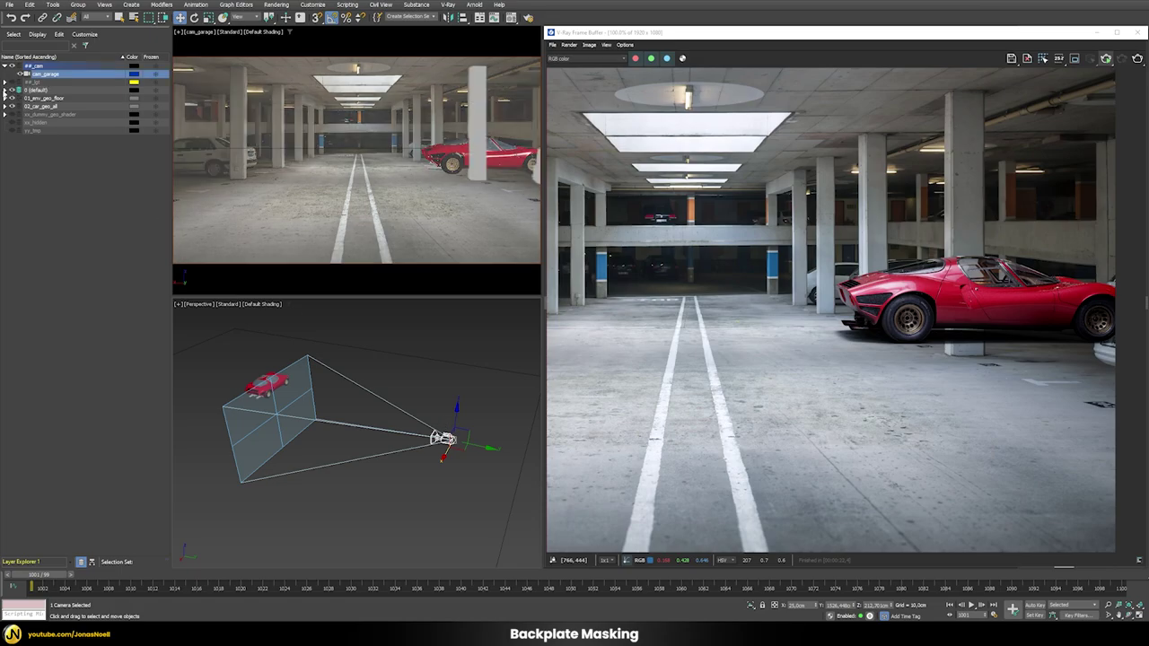
- Unhide the 0 (default) layer, and select and frame its geo_cutout plane in the perspective view
left_click(5, 89)
left_click(41, 99)
key("z")
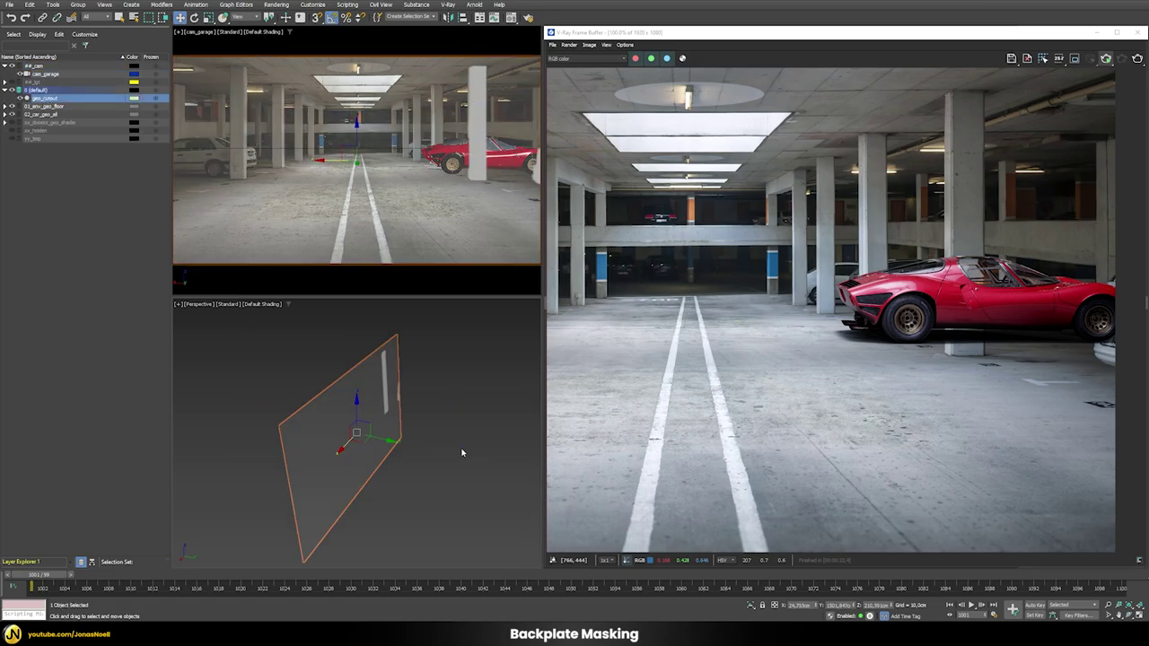
scroll(462, 436, "down", 3)
scroll(397, 426, "up", 2)
middle_click_drag(398, 426, 487, 425, "alt")
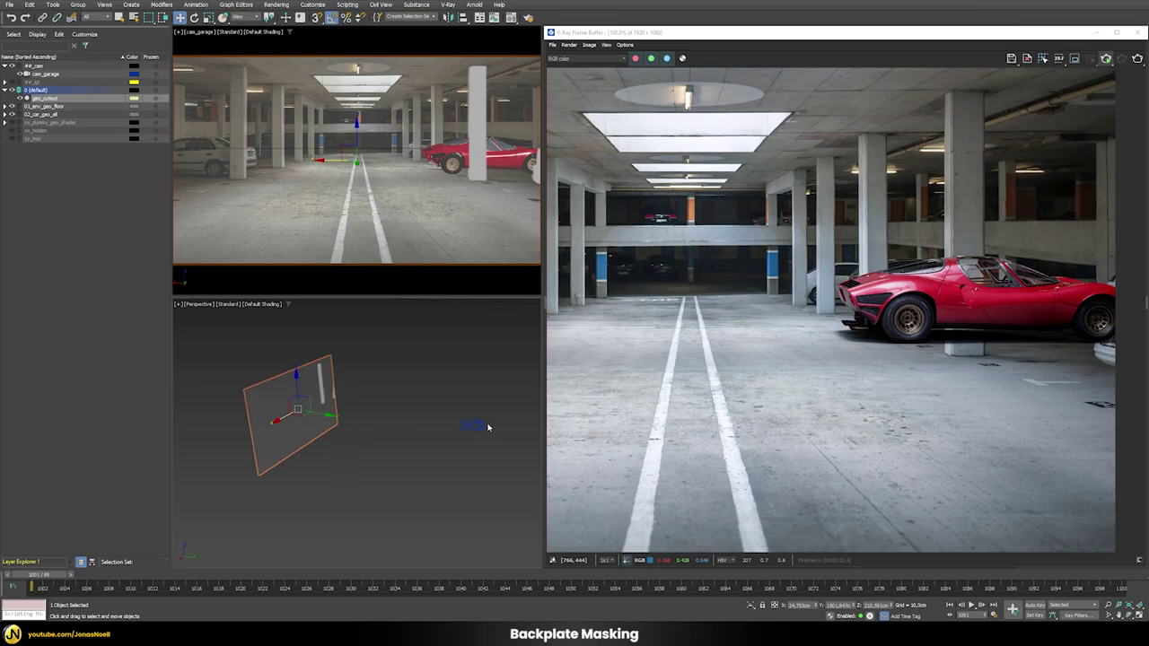
left_click(356, 375)
left_click(328, 384)
- Inspect the shd_matte material and preview the garageBackplate4_mask.jpg bitmap in its opacity slot
key("m")
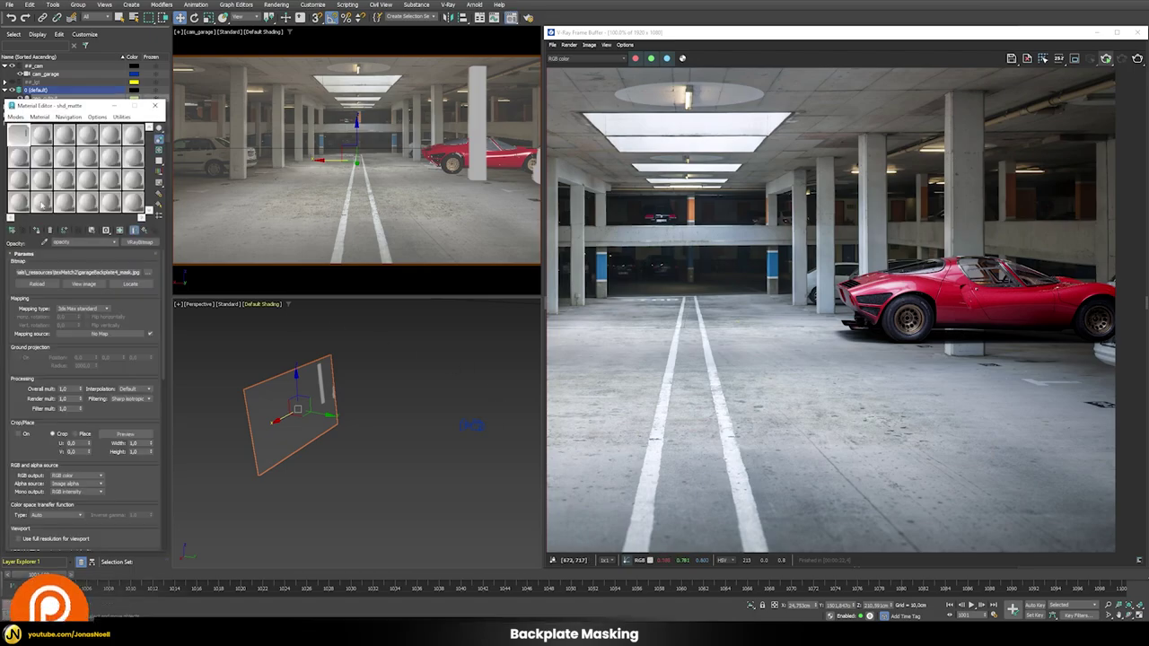
left_click(140, 230)
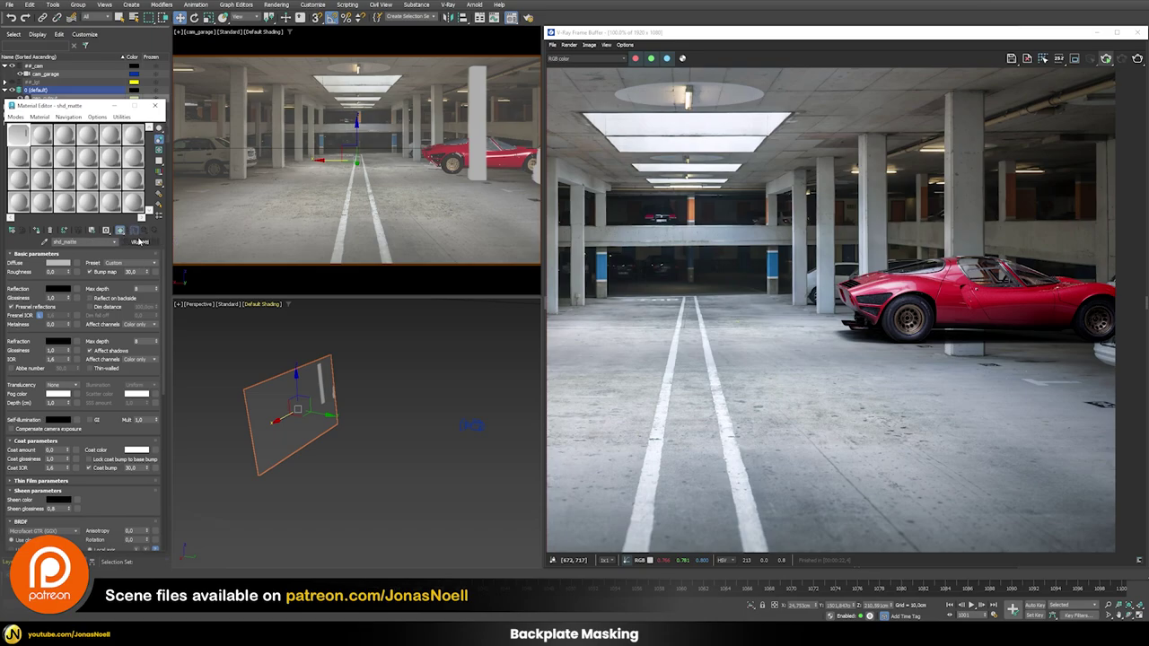
scroll(122, 441, "down", 5)
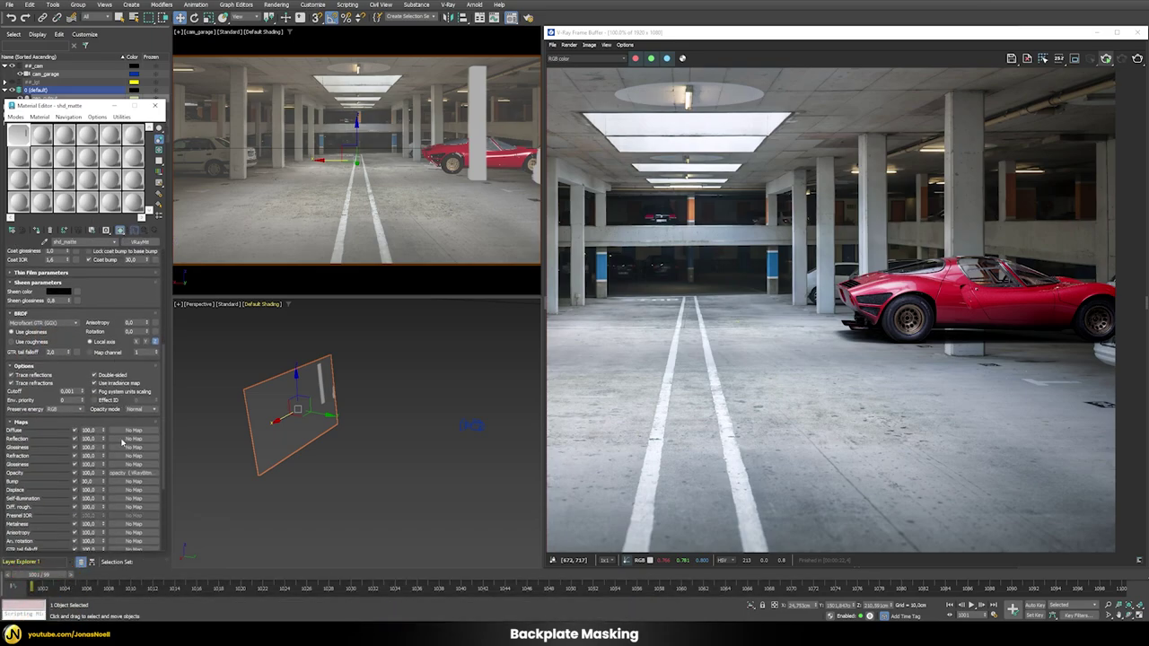
left_click(133, 472)
scroll(130, 509, "down", 1)
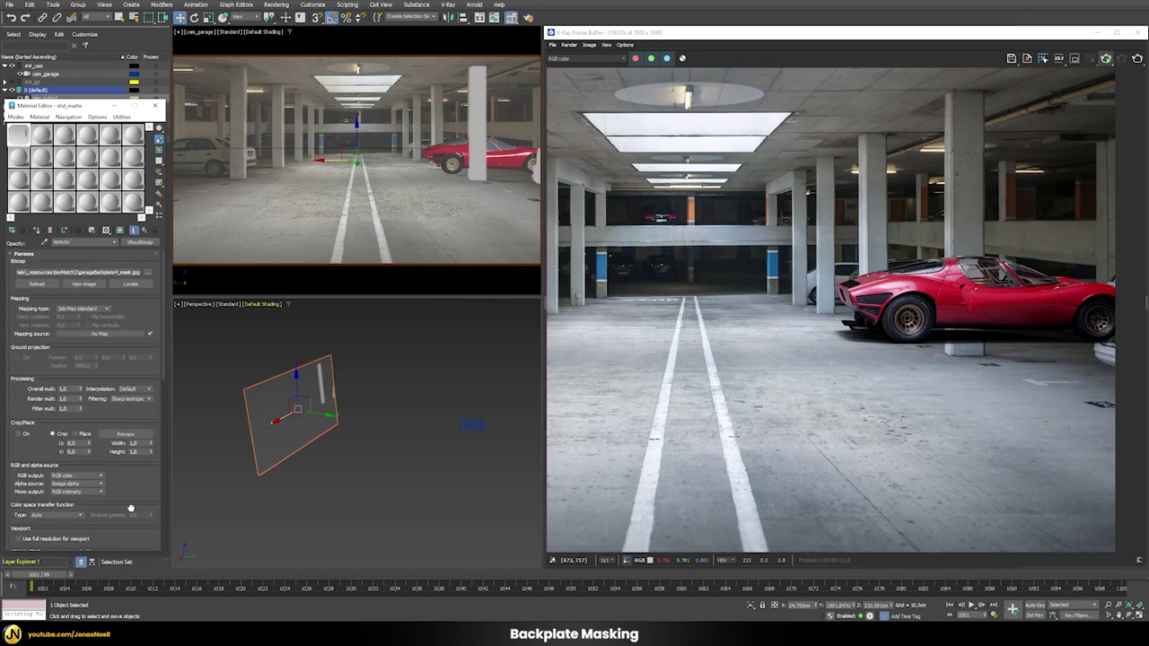
left_click(83, 283)
left_click_drag(944, 147, 443, 139)
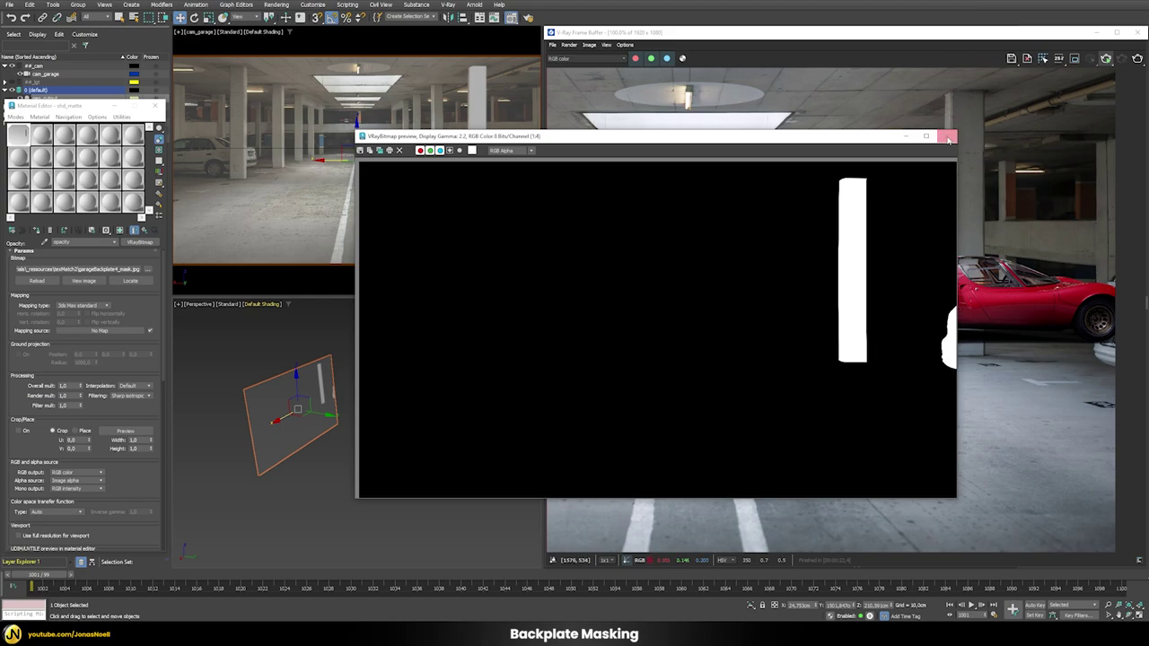
left_click(947, 137)
- Review the general object properties and the V-Ray matte properties of the geo_cutout plane
right_click(303, 409)
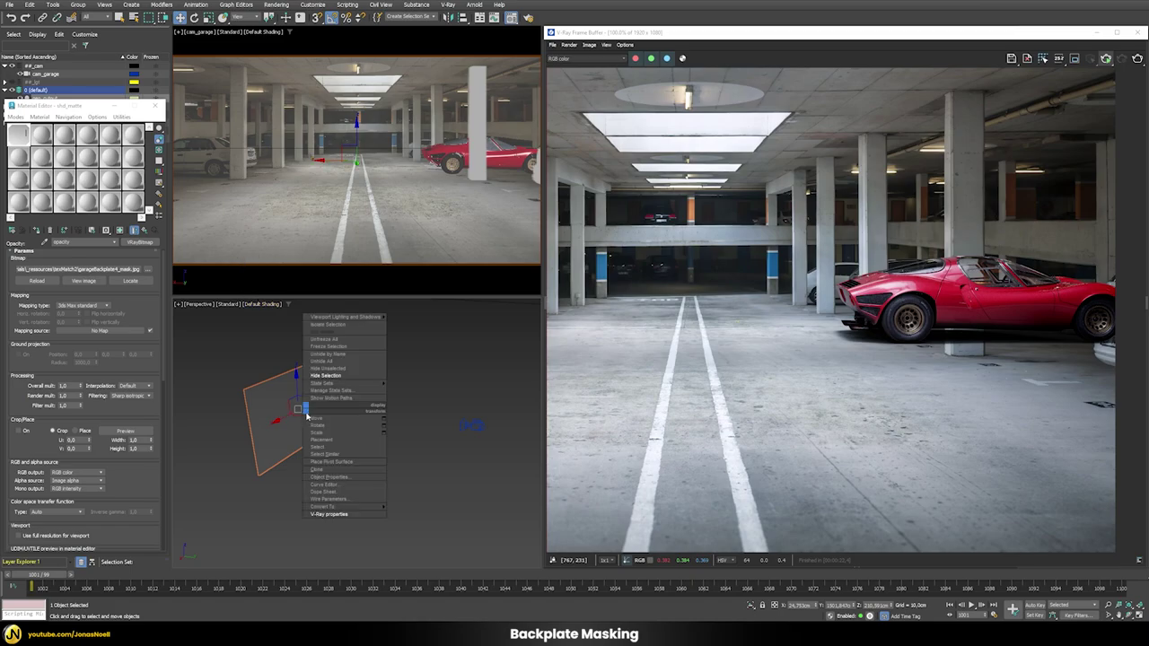
left_click(341, 479)
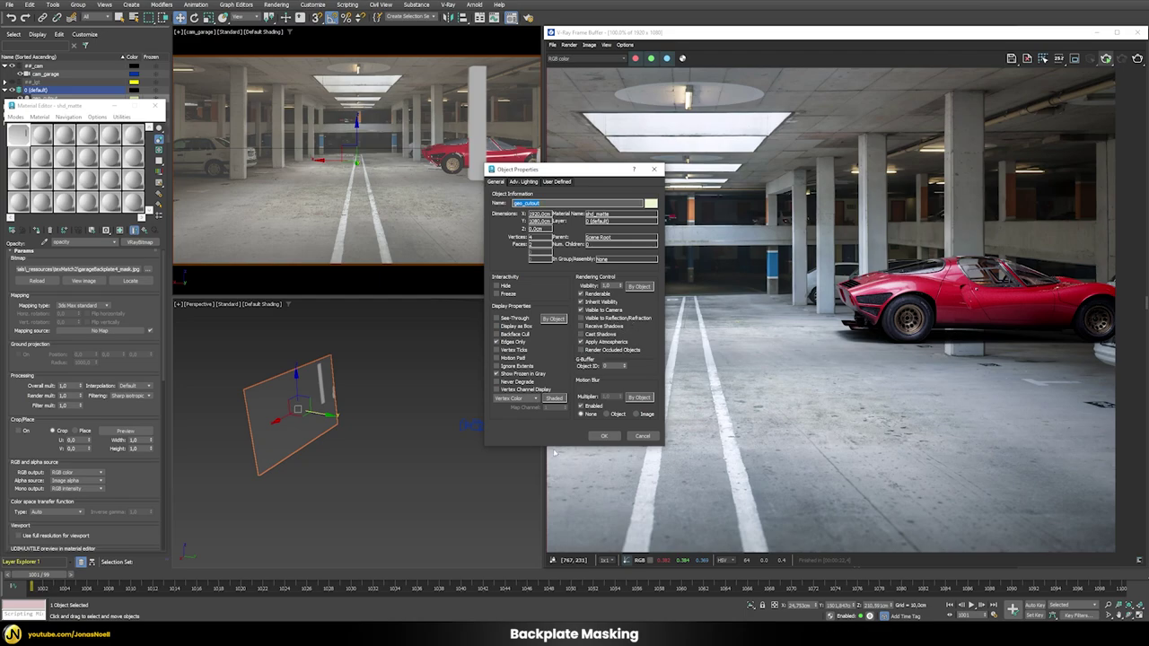
left_click(643, 436)
right_click(336, 394)
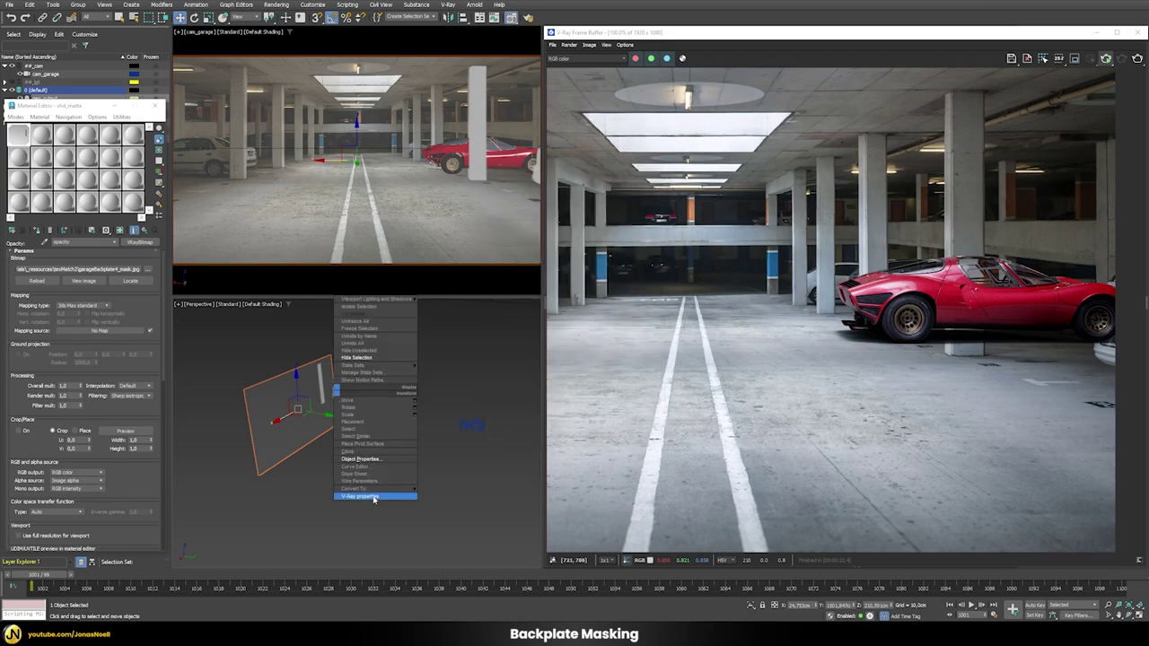
left_click(375, 500)
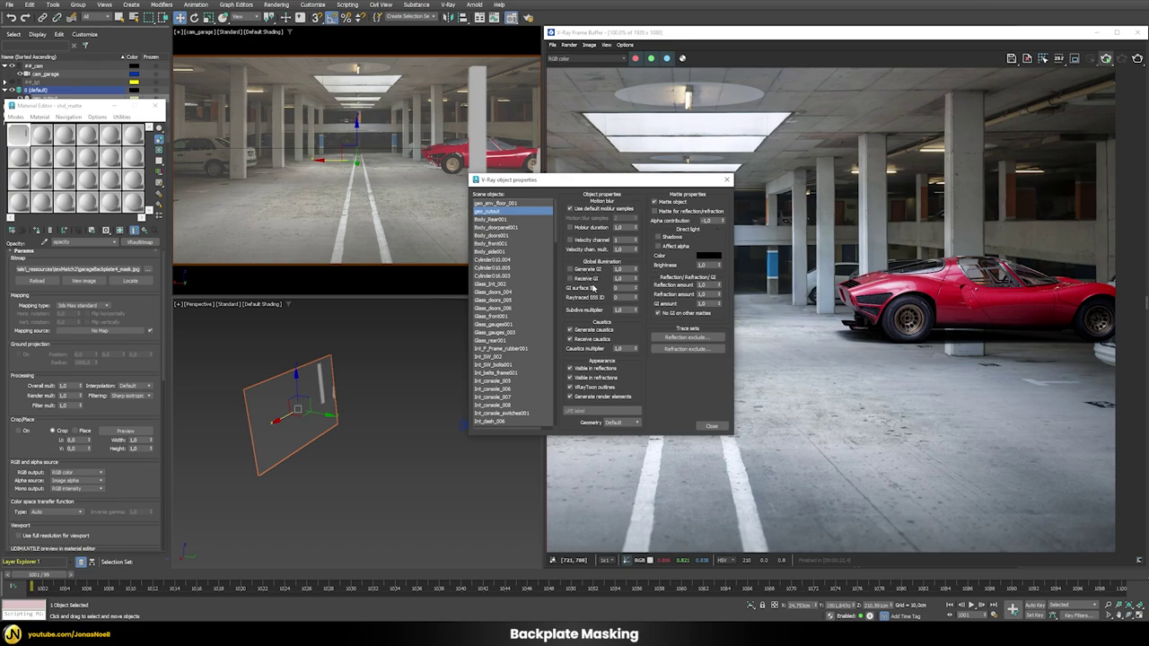
left_click(711, 426)
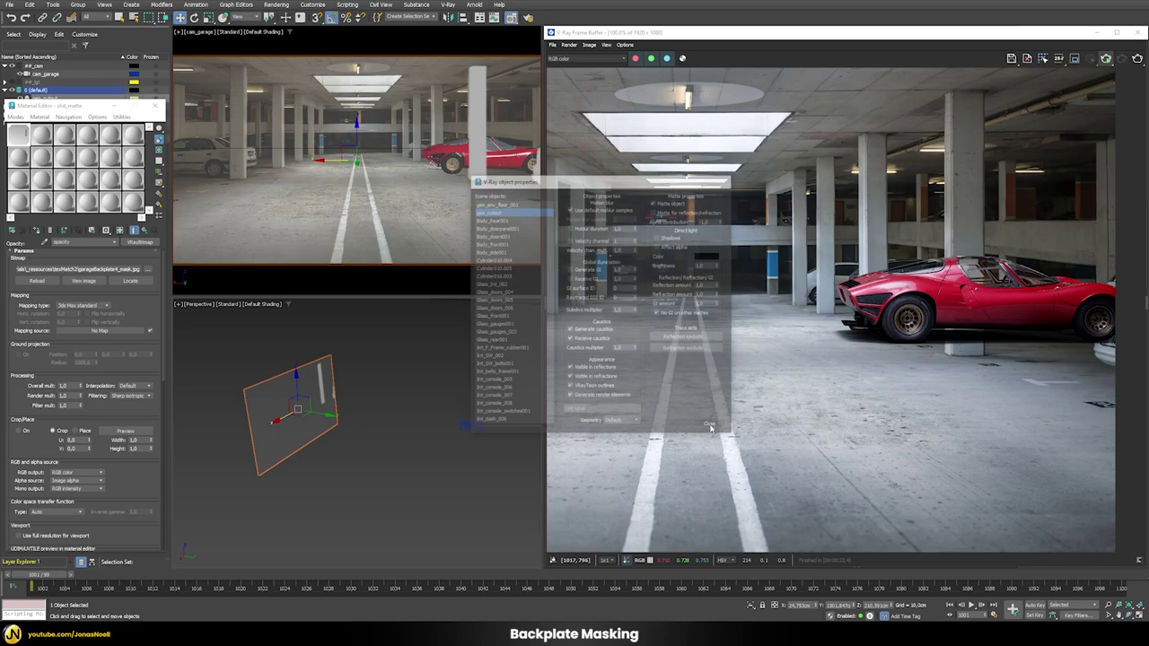
- Restart the interactive render with the geo_cutout matte plane included
left_click(1107, 59)
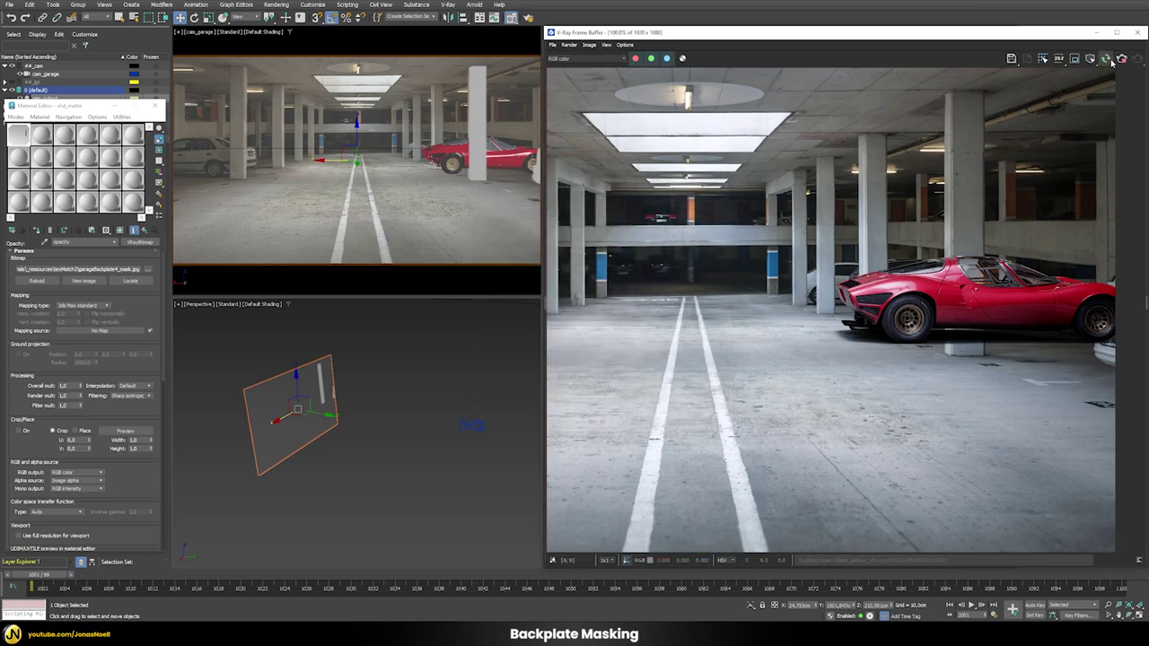